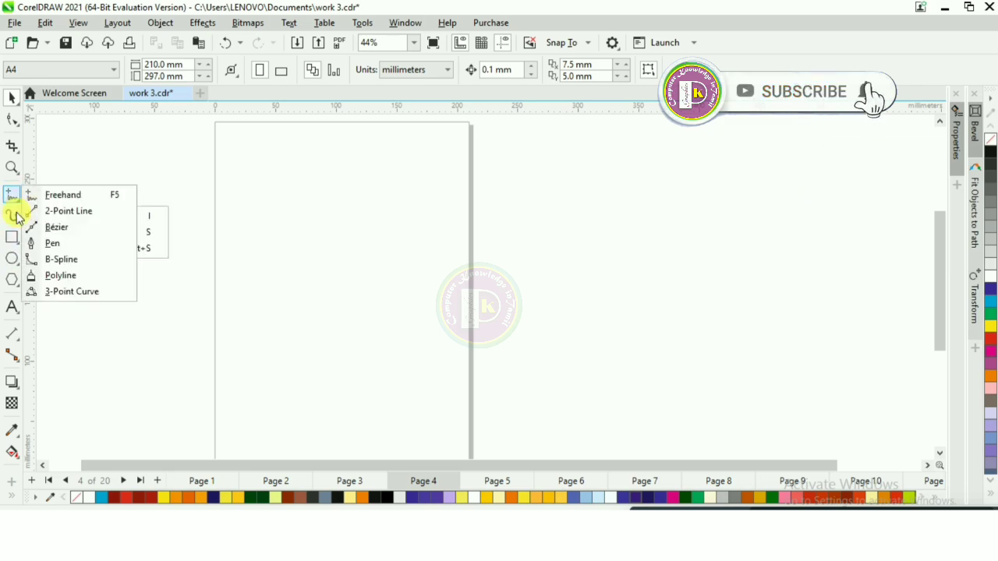
Draw a wavy Artistic Media preset stroke about 250 mm long, running across the page and past its right edge
mouse_move(13, 216)
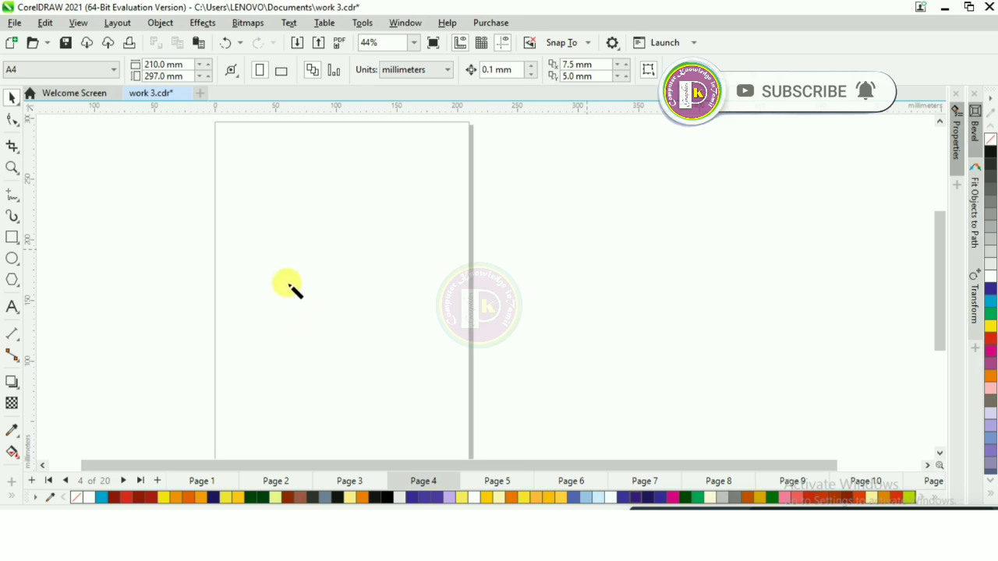
key(i)
drag(257, 287, 547, 229)
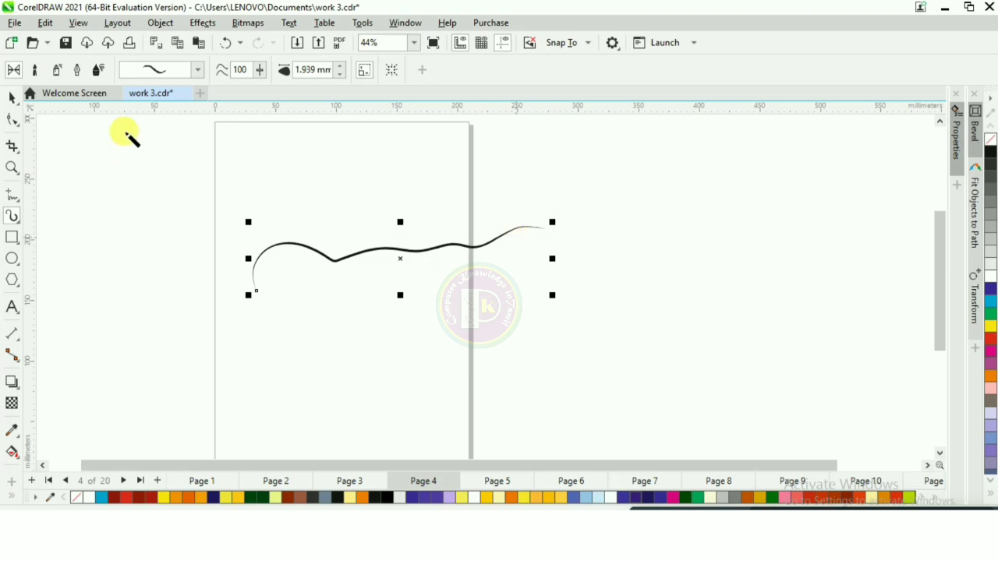
Increase the selected wavy stroke's width to 7.439 mm
click(340, 67)
click(340, 66)
click(340, 66)
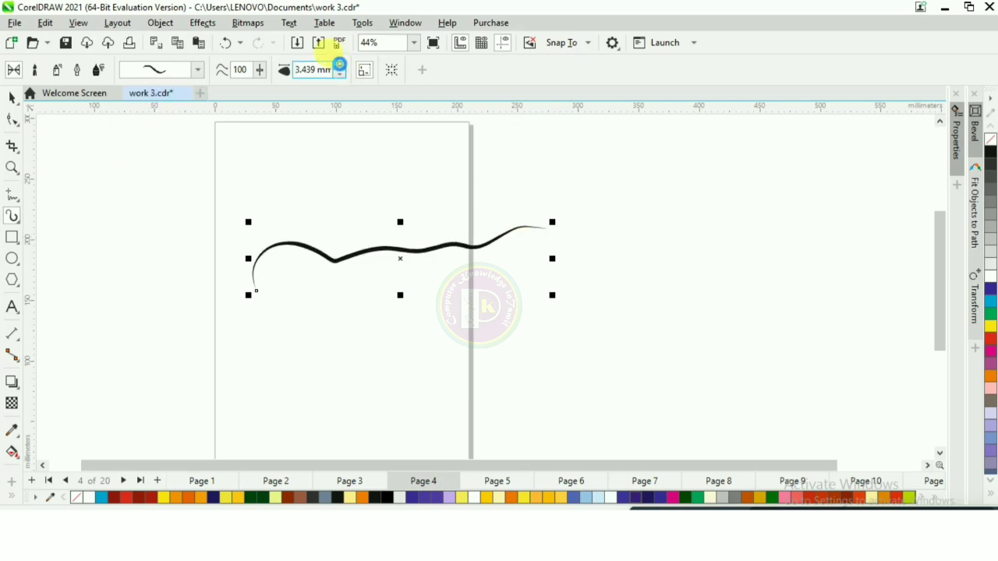
click(340, 66)
click(340, 66)
click(340, 67)
click(340, 66)
click(340, 66)
click(340, 66)
Change the wavy stroke to the preset that is thick at both ends and thin in the middle, and fill it red
click(197, 70)
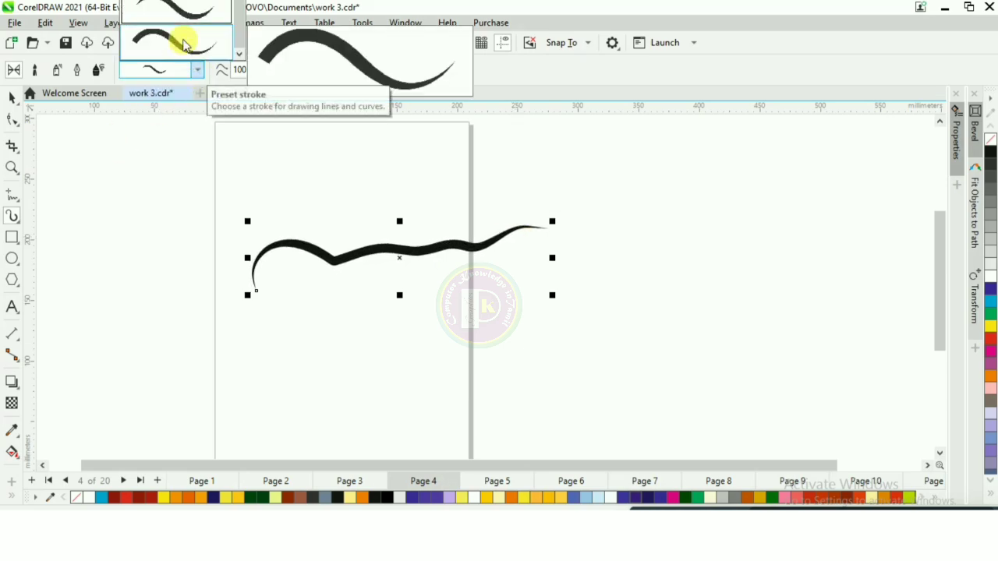
click(224, 19)
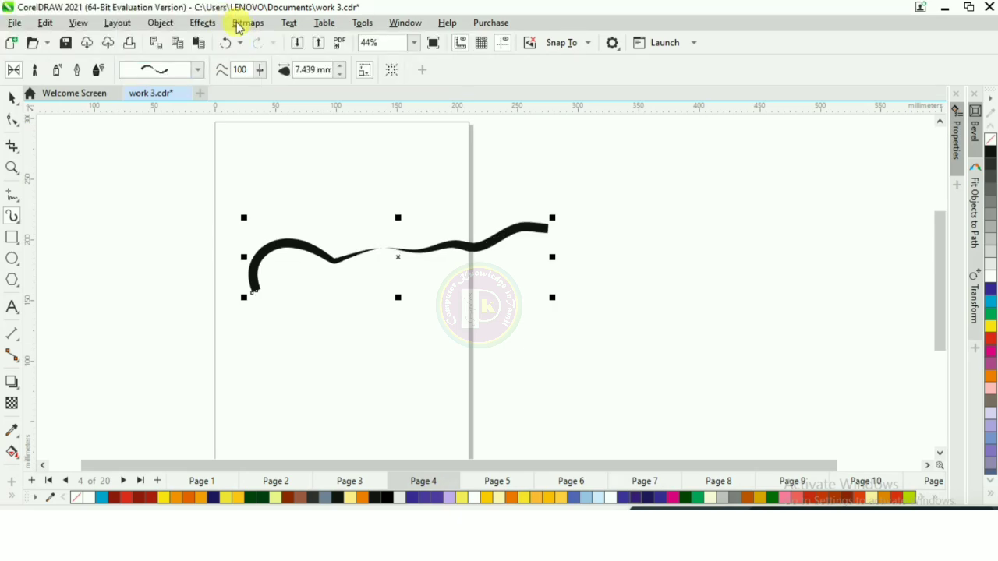
click(991, 340)
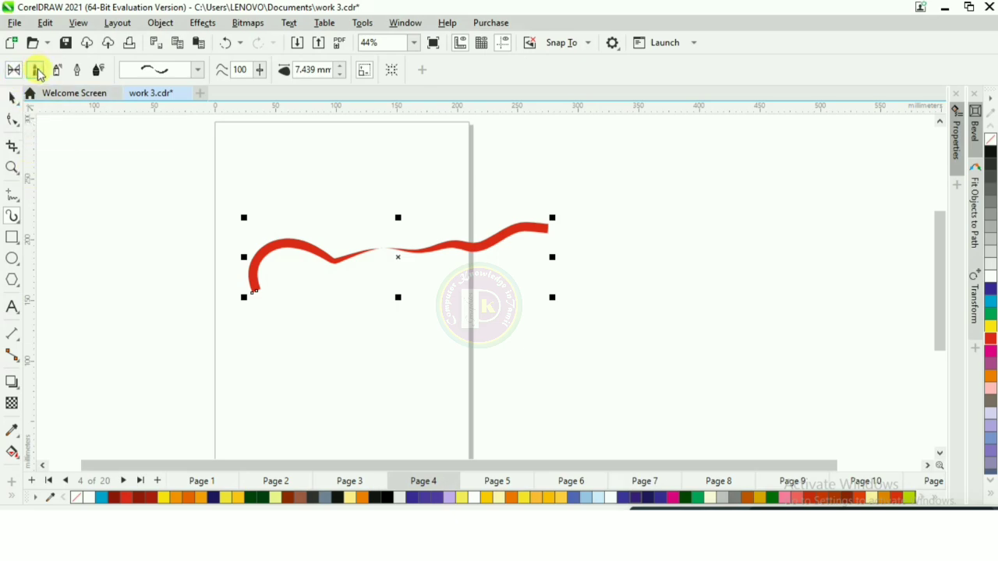
Switch Artistic Media to Brush mode and paint two Artistic-category strokes with the sketchy line brush, above the red stroke
click(35, 72)
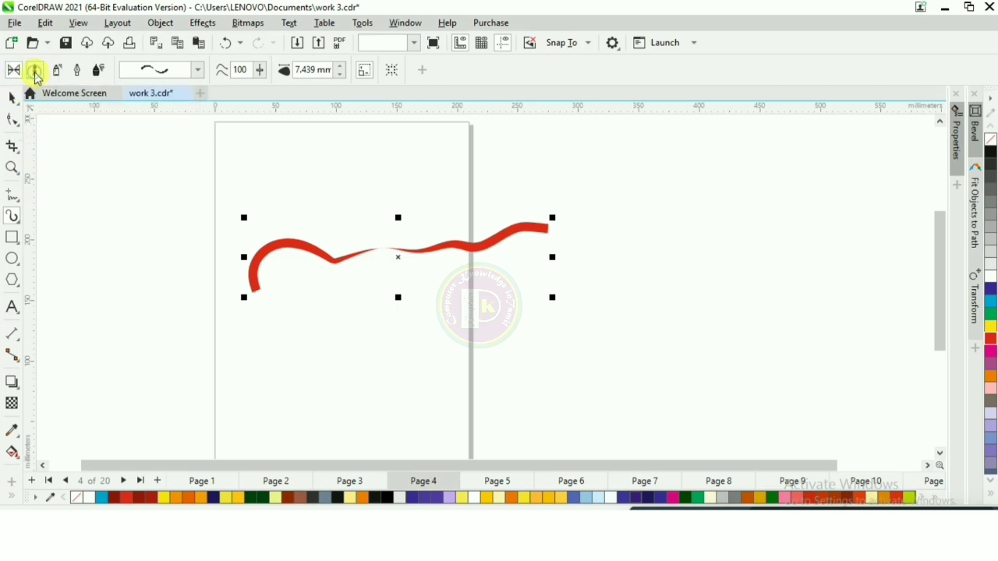
click(97, 70)
click(175, 69)
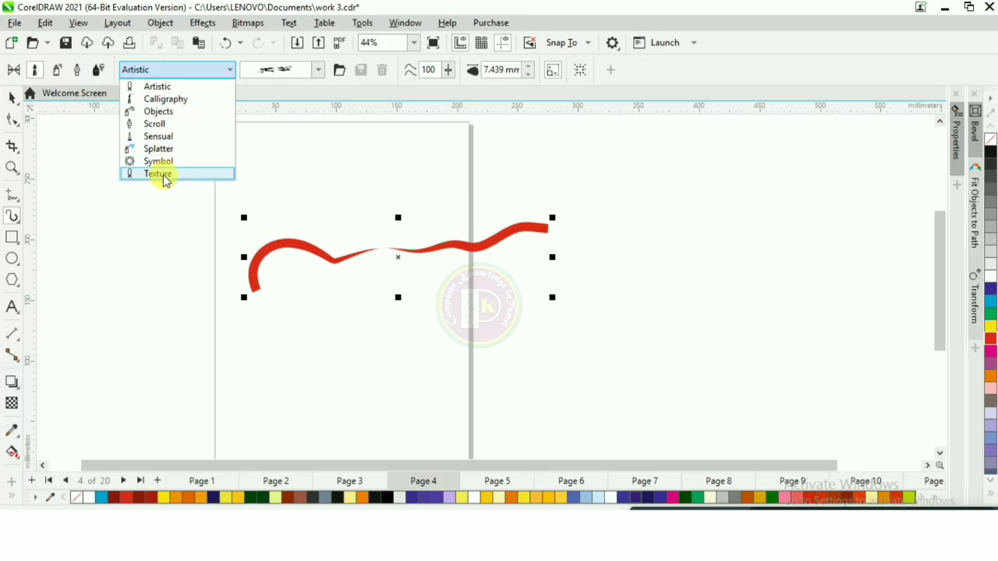
click(252, 73)
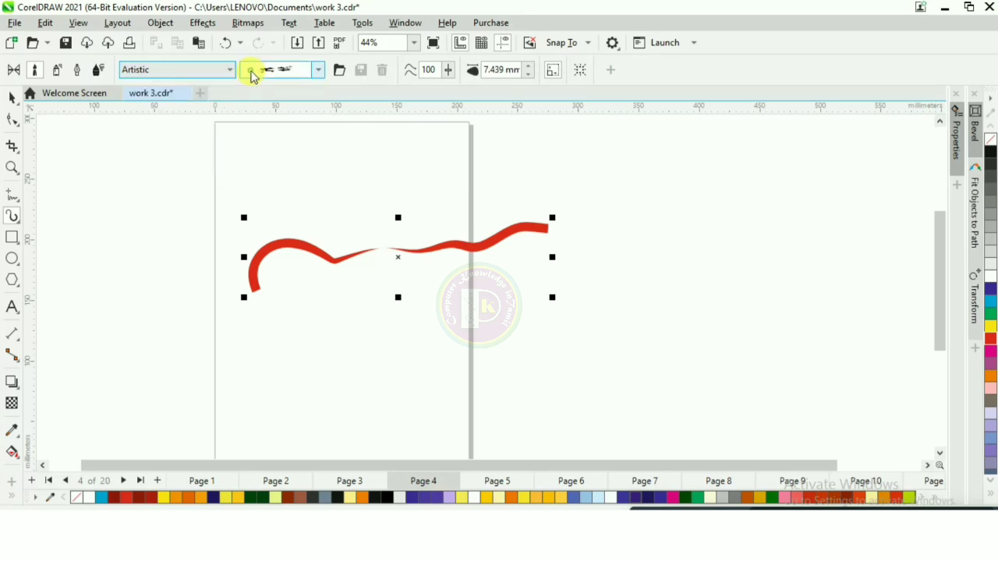
click(318, 73)
click(301, 44)
drag(262, 201, 550, 185)
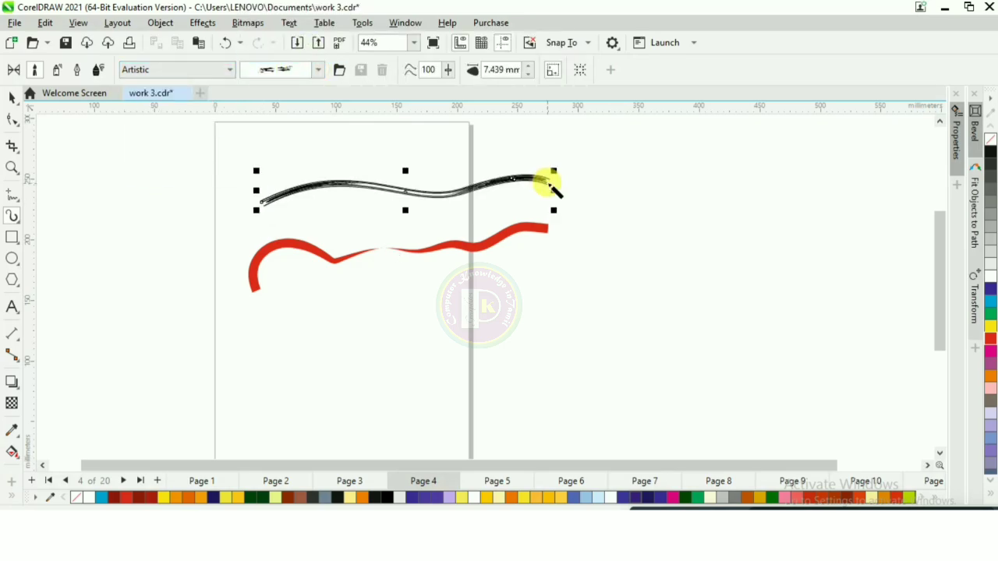
drag(344, 238, 491, 226)
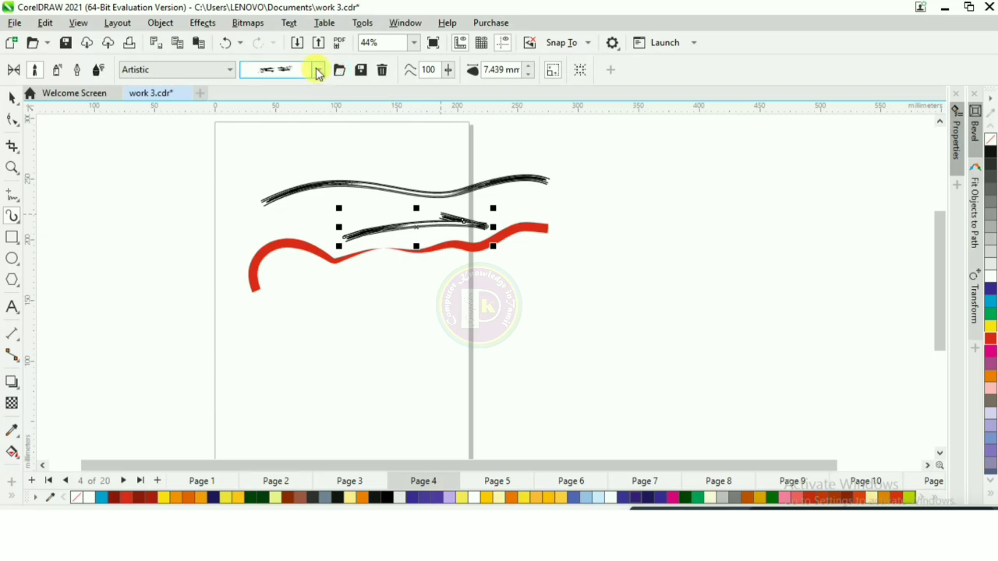
Apply another Artistic brush pattern to the selected short stroke and paint a looping scribble with it below the red stroke
click(318, 73)
click(293, 39)
mouse_move(362, 323)
mouse_down()
mouse_move(519, 298)
mouse_move(501, 276)
mouse_move(450, 295)
mouse_move(374, 283)
mouse_up()
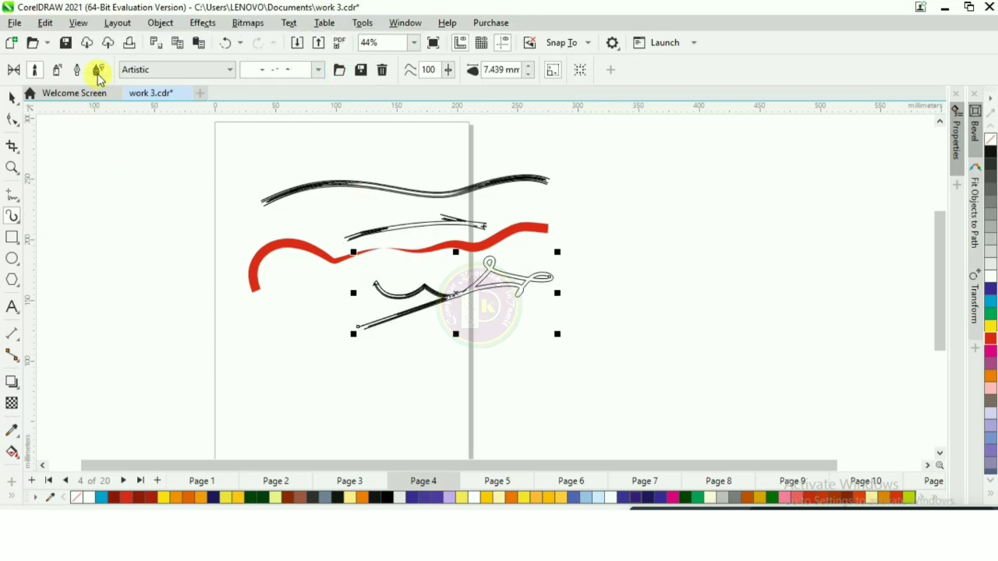
Apply the thick black Calligraphy brush to the selected scribble and paint another curved stroke starting near the page's left edge
click(156, 72)
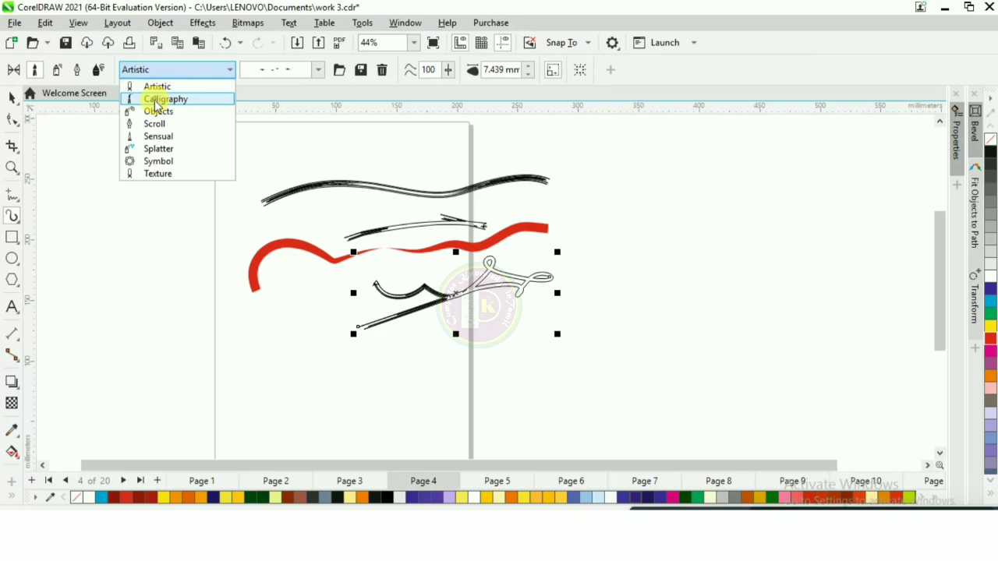
click(157, 100)
click(316, 74)
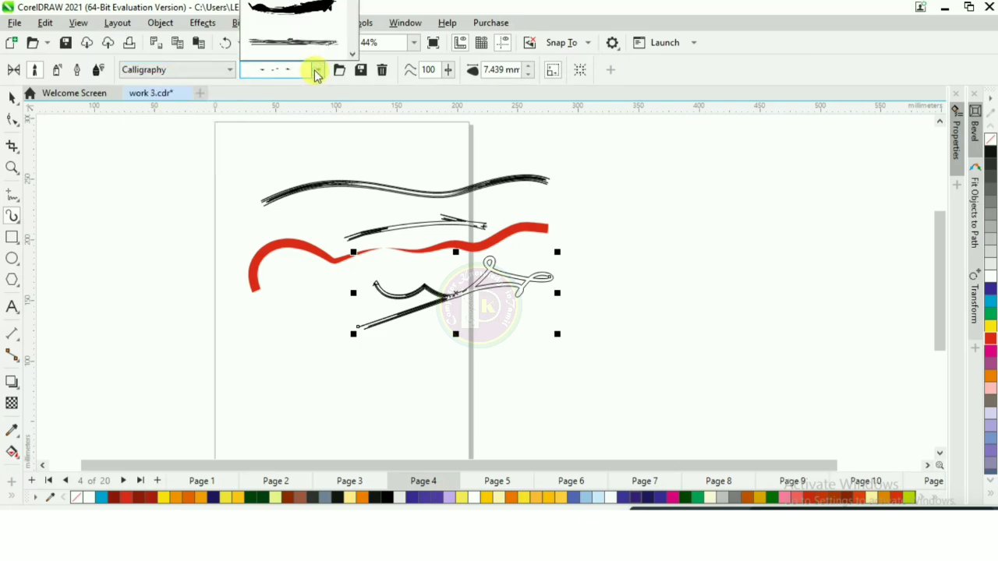
click(301, 60)
mouse_move(236, 199)
mouse_down()
mouse_move(383, 289)
mouse_move(366, 324)
mouse_up()
Apply the dotted Splatter brush to the selected stroke and paint three more splatter strokes across and around the page
click(195, 72)
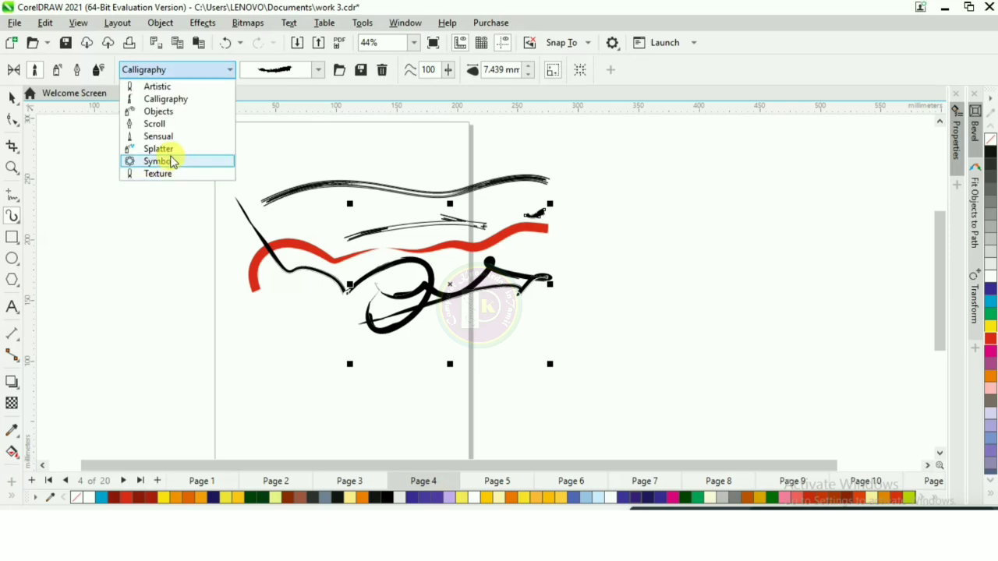
click(164, 149)
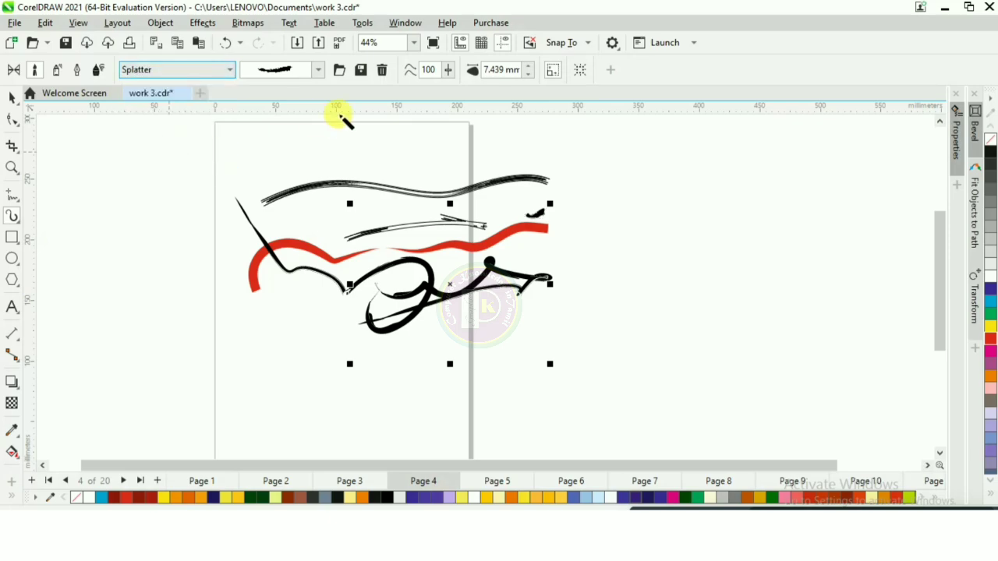
click(318, 71)
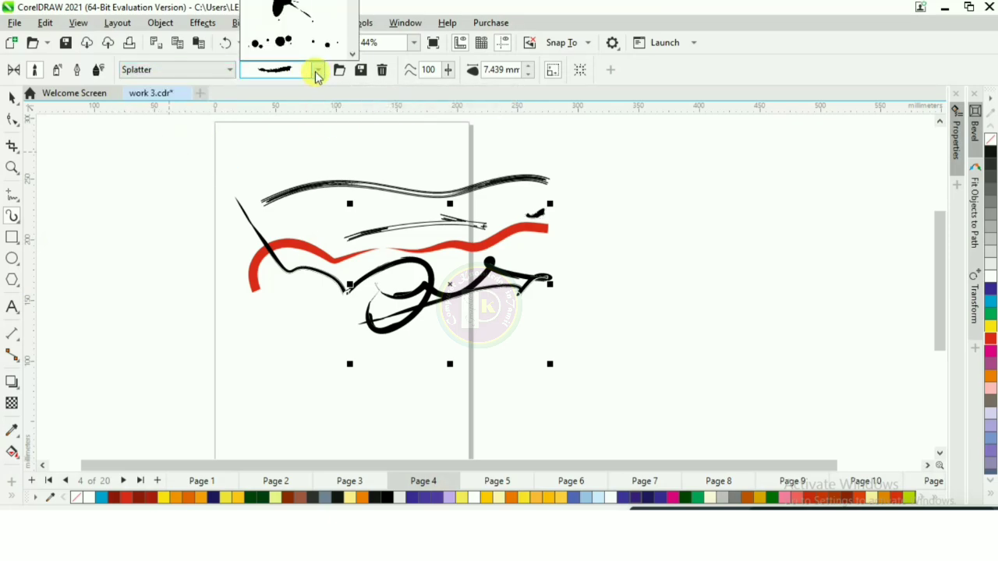
click(303, 45)
drag(174, 168, 260, 323)
drag(158, 347, 528, 256)
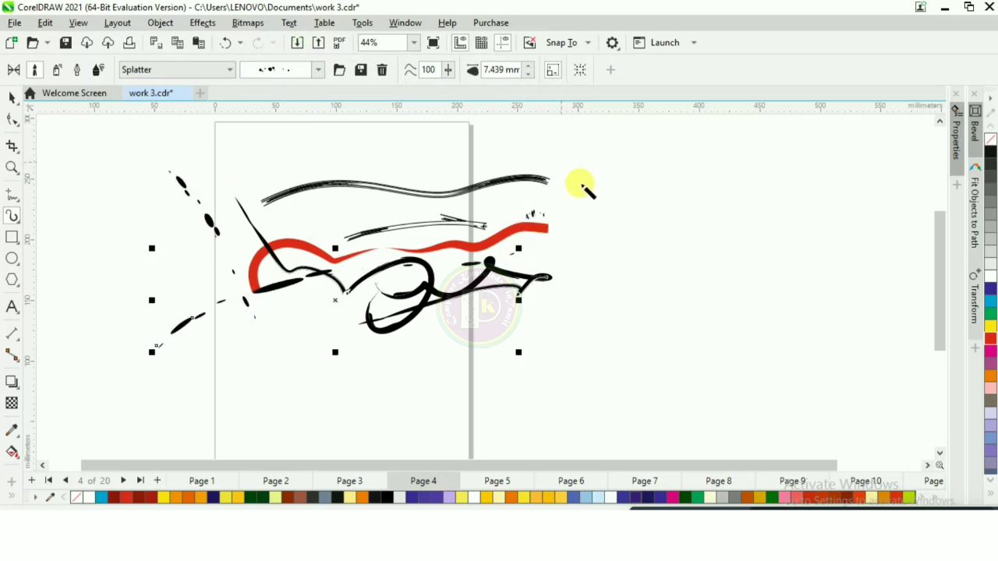
mouse_move(567, 165)
mouse_down()
mouse_move(420, 371)
mouse_move(323, 343)
mouse_move(264, 300)
mouse_move(293, 282)
mouse_up()
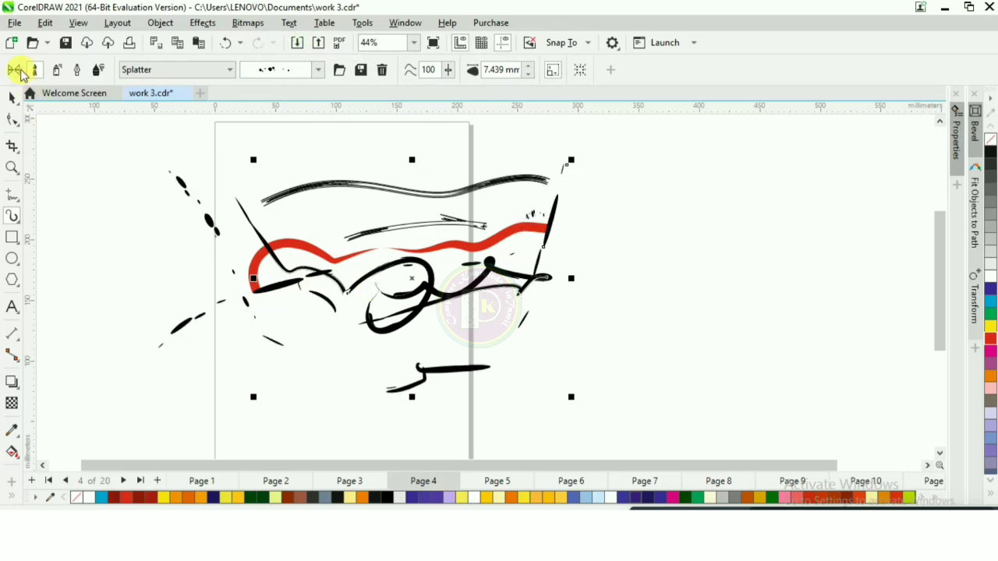
Delete all the practice strokes from the page, keeping the Artistic Media tool active
key(Delete)
click(11, 221)
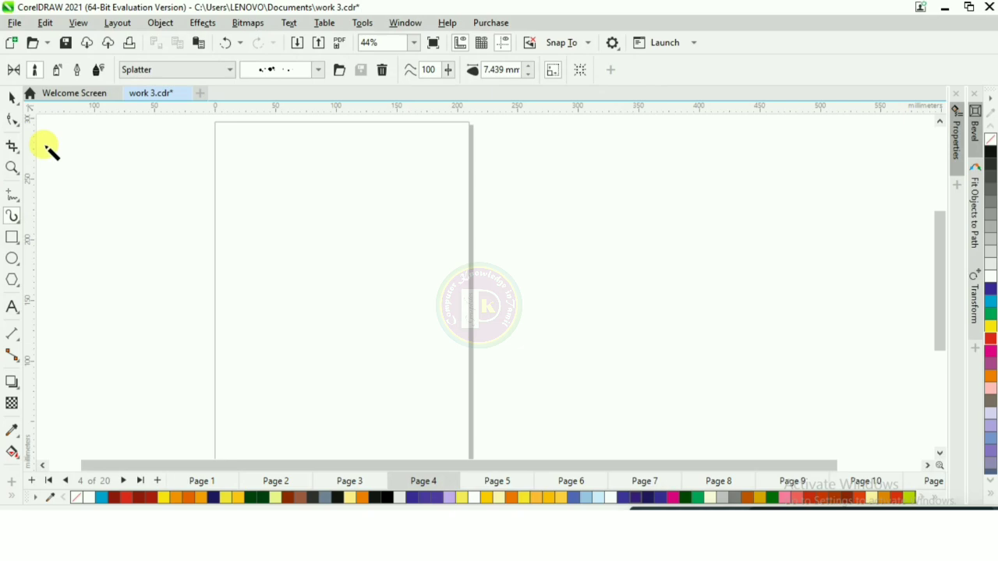
Switch to Sprayer mode and spray two rows of trees from the Plants category, one along the page's top edge and one below
click(58, 72)
click(164, 69)
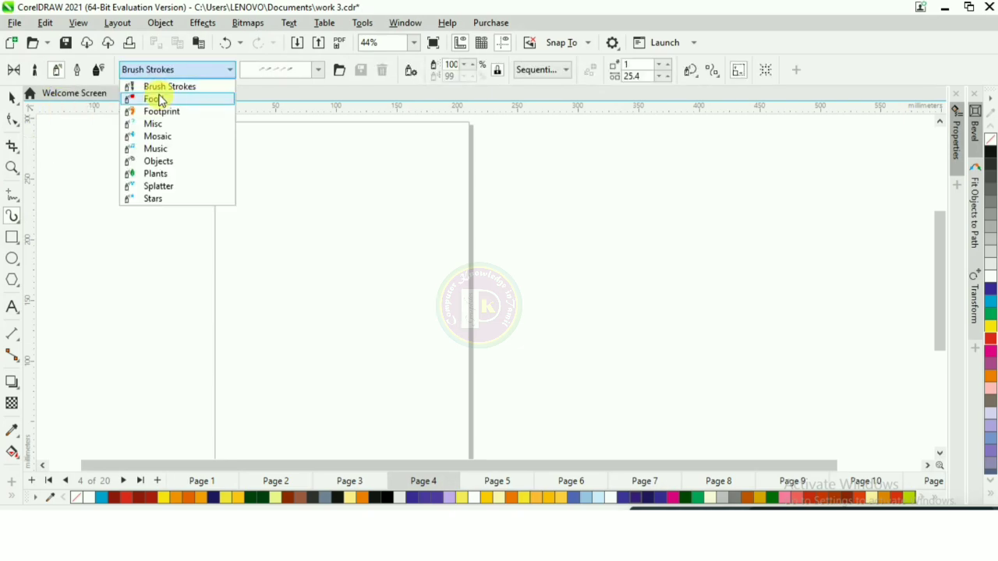
click(160, 174)
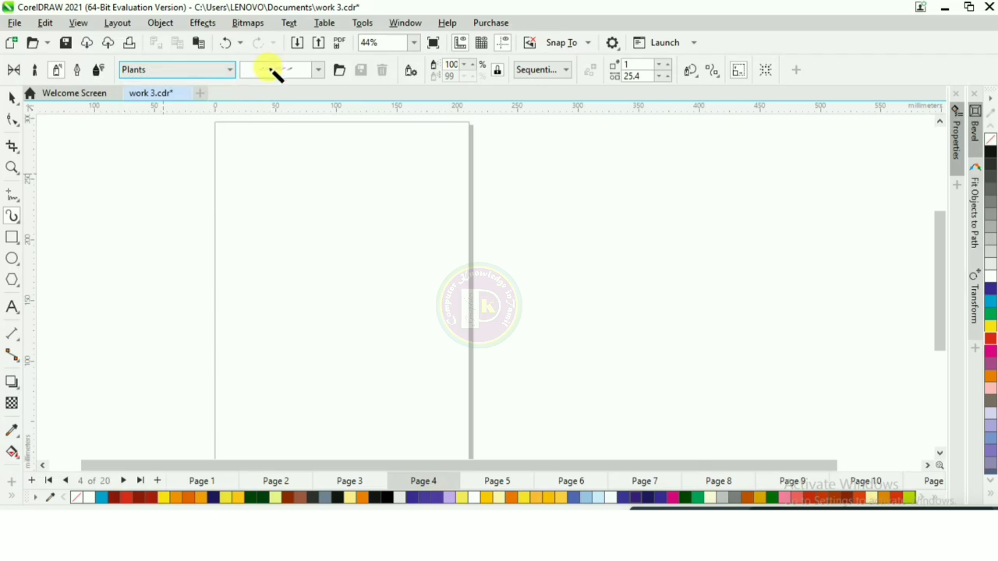
click(317, 69)
click(312, 40)
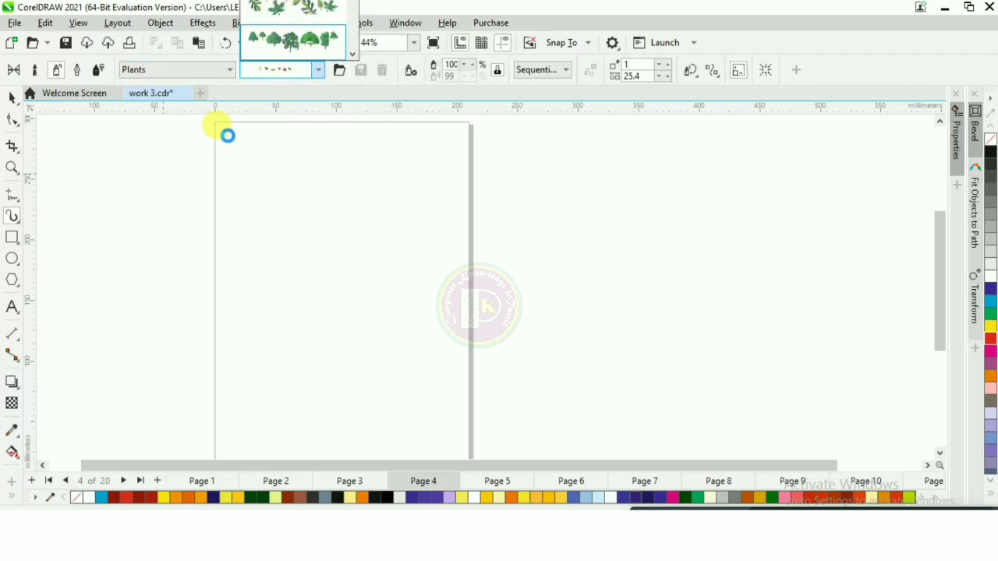
mouse_move(224, 131)
mouse_down()
mouse_move(404, 153)
mouse_move(430, 143)
mouse_up()
drag(297, 246, 399, 225)
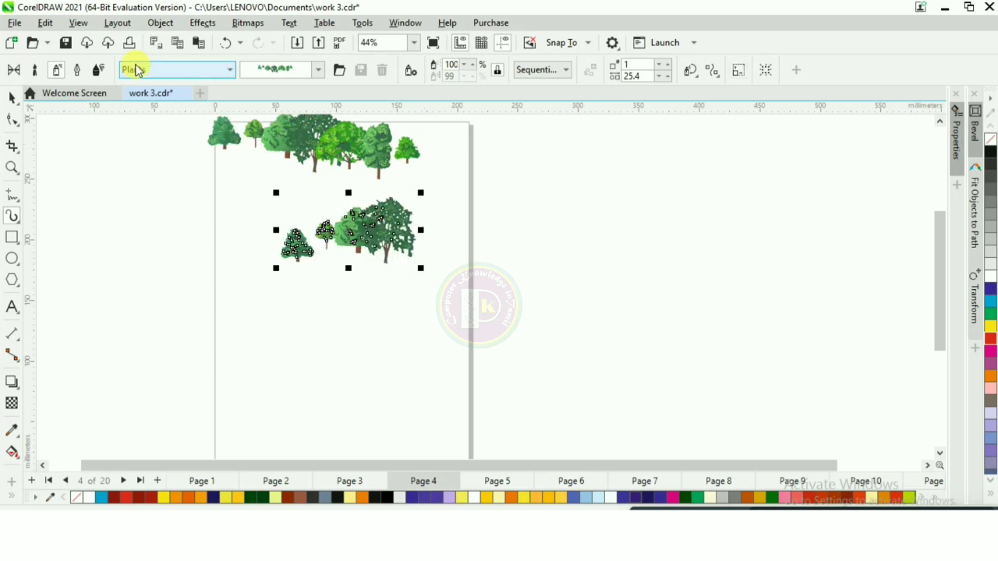
Change the lower tree row to the violin pattern from the Music category and spray two more violin strokes beside and below it
click(138, 70)
click(156, 148)
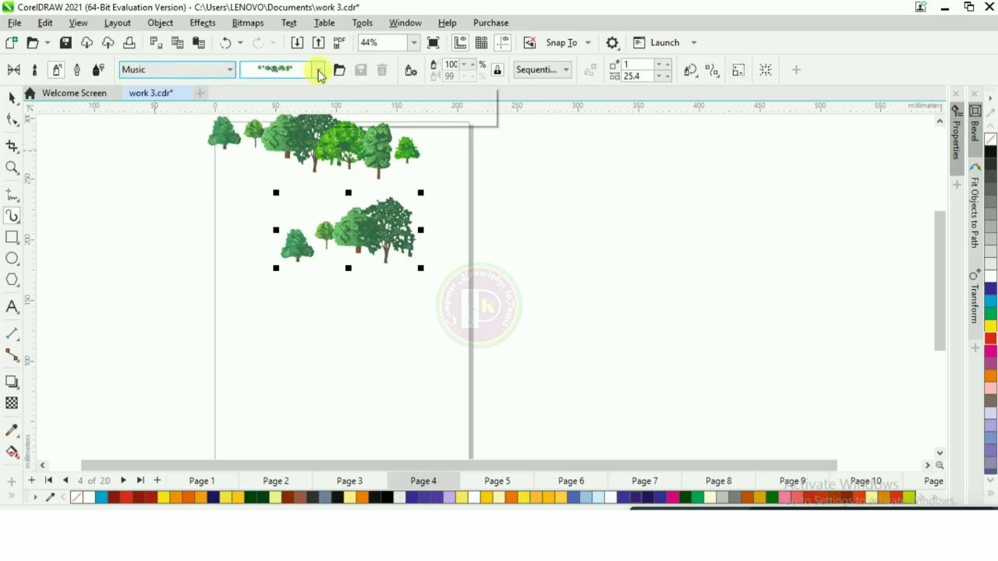
click(319, 71)
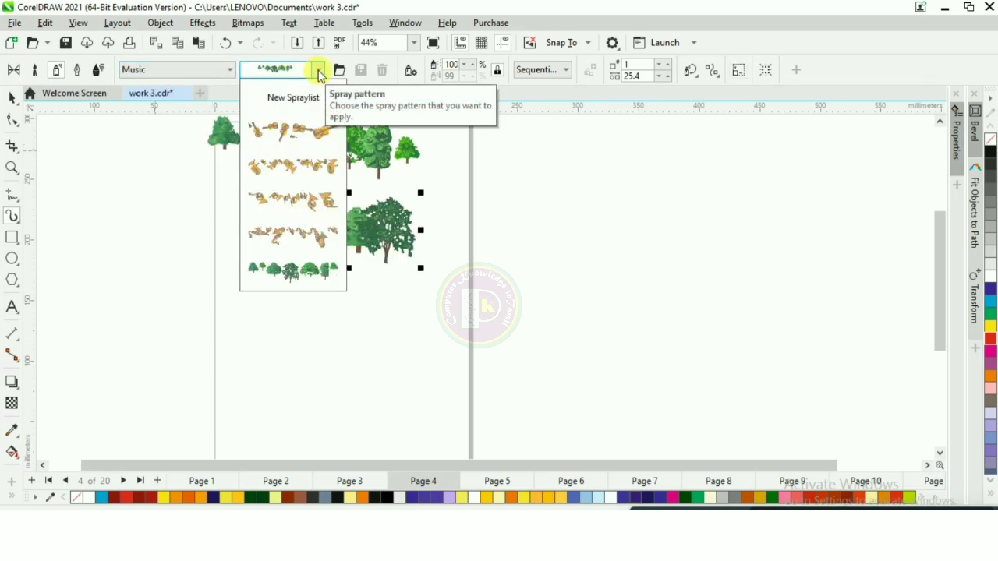
click(292, 145)
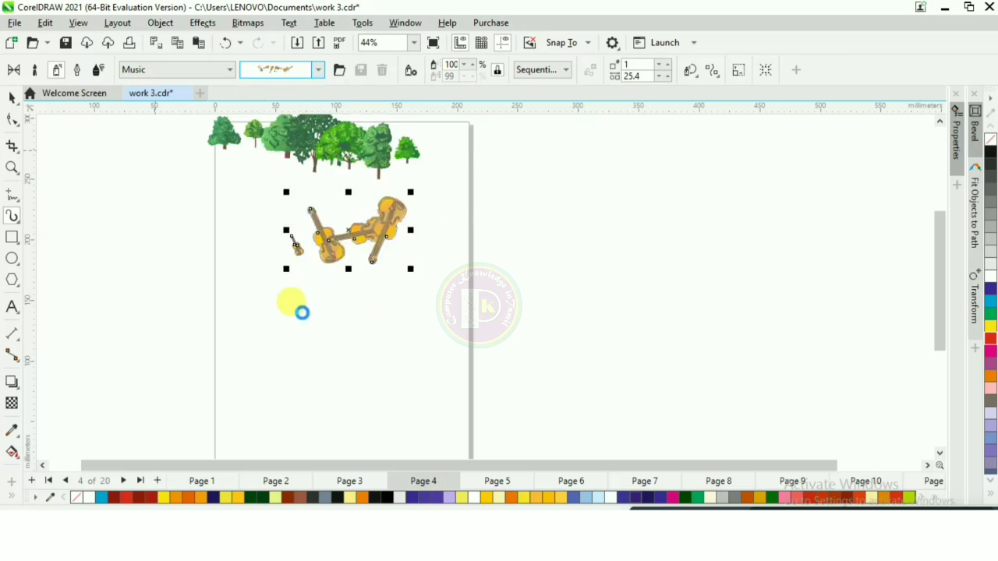
drag(458, 200, 397, 312)
drag(298, 302, 367, 309)
Change the lowest violin row to a pale star pattern from the Stars category and spray a vertical star row to its upper left
click(163, 70)
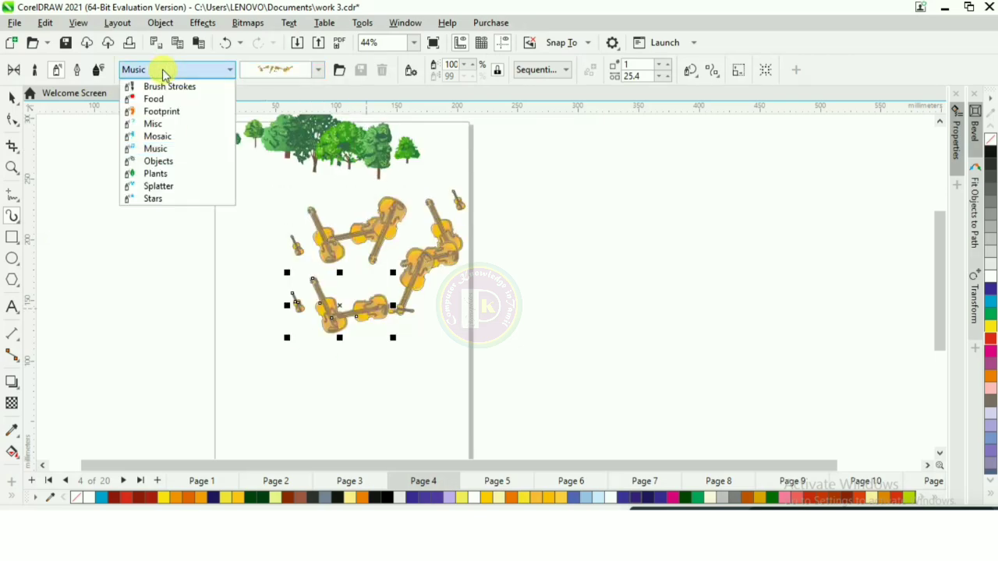
click(162, 198)
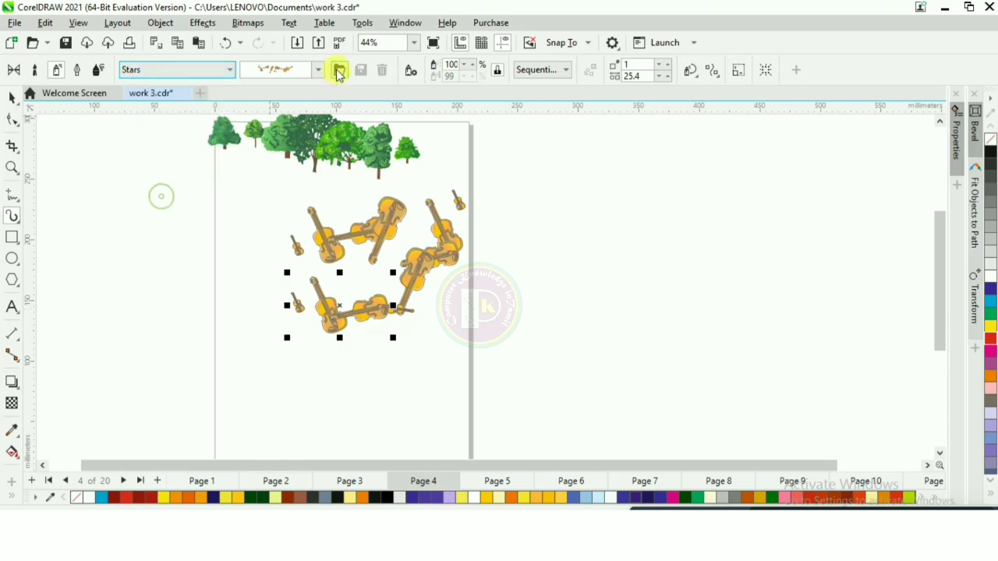
click(307, 71)
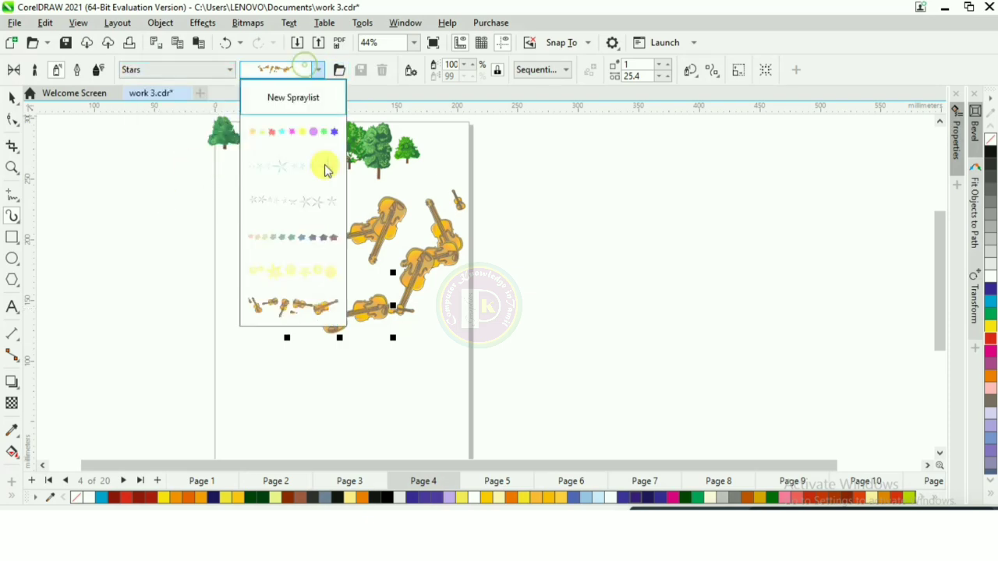
click(277, 220)
drag(263, 204, 263, 273)
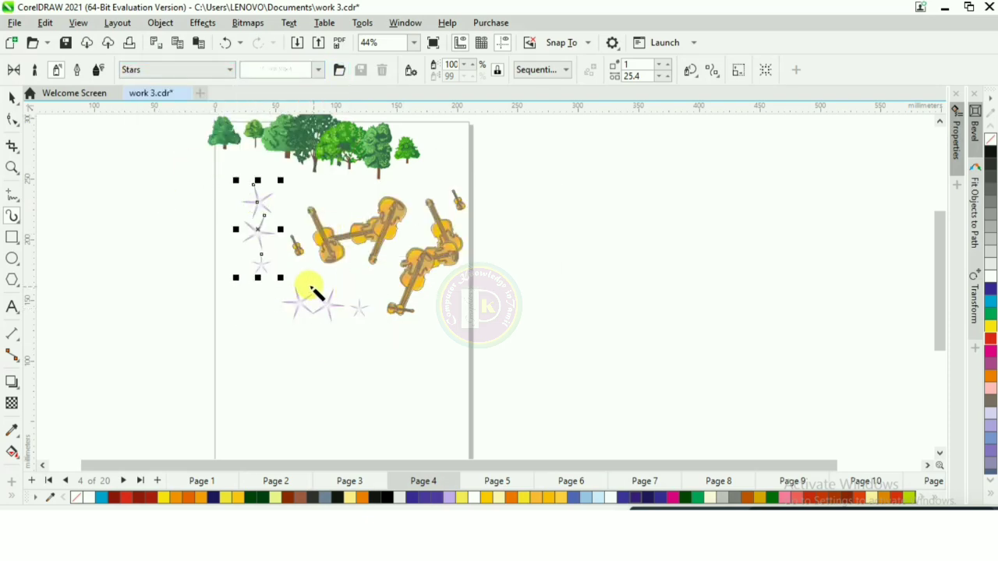
Switch to Calligraphic mode and draw several long freehand strokes across the page and the area to its right
click(76, 70)
mouse_move(434, 361)
mouse_down()
mouse_move(648, 260)
mouse_move(656, 245)
mouse_up()
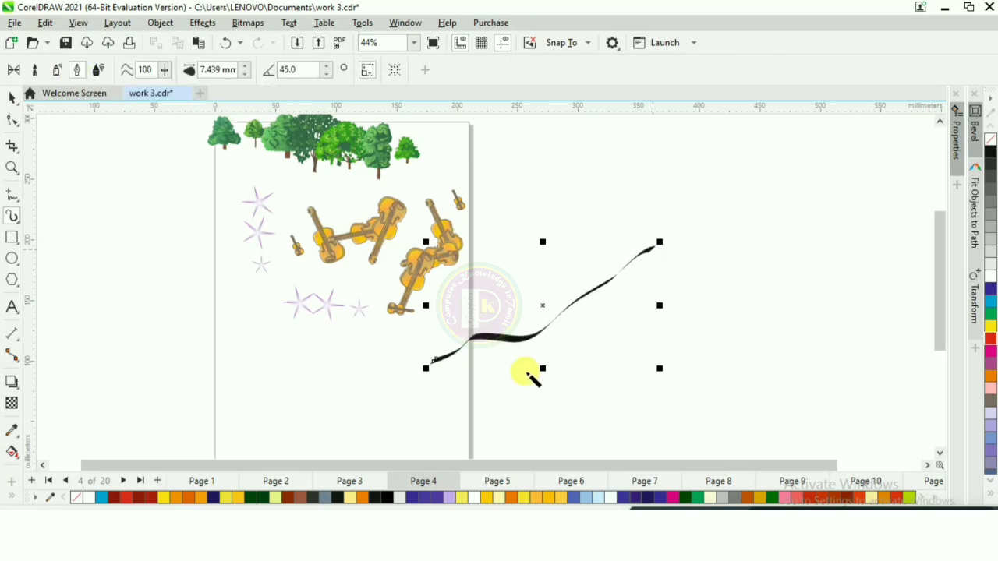
drag(602, 170, 472, 365)
drag(530, 184, 561, 373)
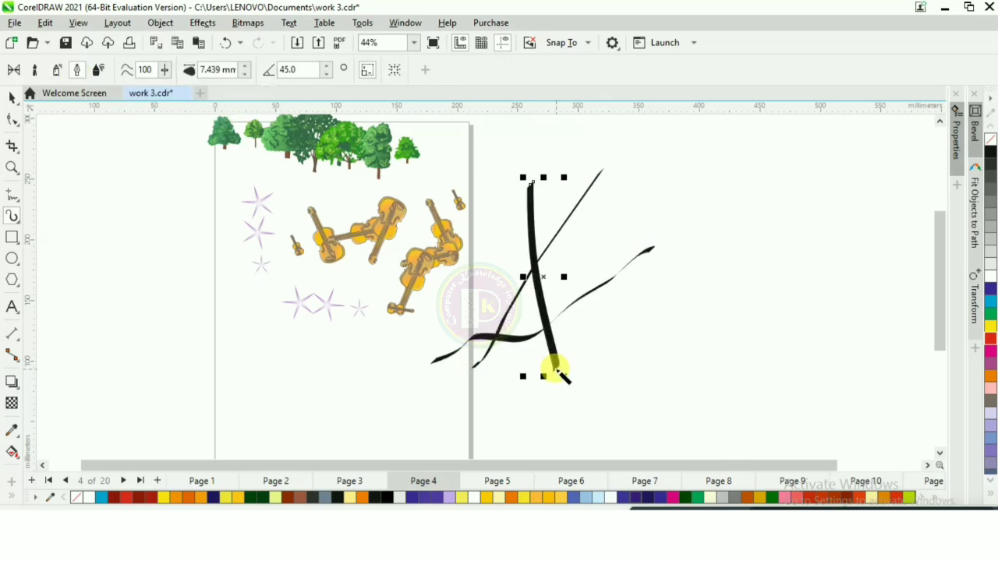
mouse_move(149, 367)
mouse_down()
mouse_move(238, 334)
mouse_move(537, 301)
mouse_move(642, 252)
mouse_move(325, 427)
mouse_up()
mouse_move(237, 370)
mouse_down()
mouse_move(205, 260)
mouse_move(232, 259)
mouse_move(284, 316)
mouse_move(304, 379)
mouse_move(461, 276)
mouse_move(494, 210)
mouse_move(549, 195)
mouse_up()
Switch to Expression mode and draw a curved, looping stroke about 100 mm wide beyond the page's upper left side
click(97, 71)
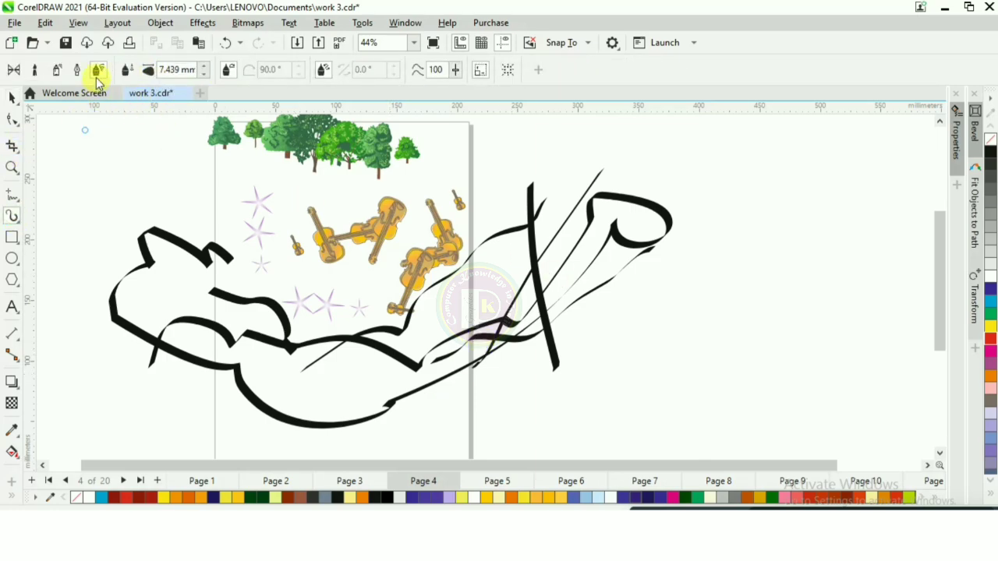
mouse_move(76, 197)
mouse_down()
mouse_move(166, 178)
mouse_move(183, 189)
mouse_up()
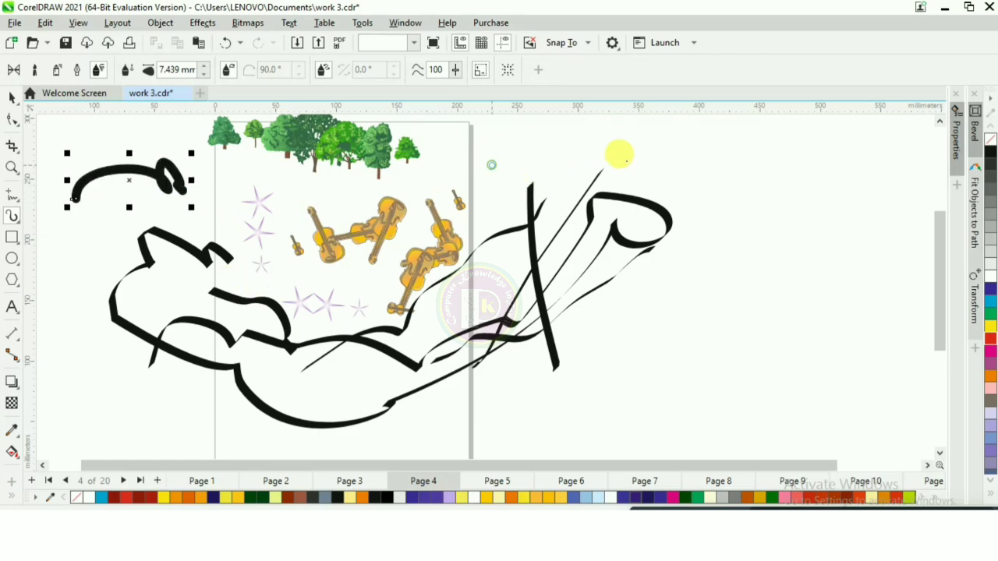
Draw two nearly straight Expression strokes about 240 mm and 130 mm long beyond the page's right side, and two more with an adjusted width near its left side
drag(491, 165, 783, 161)
drag(581, 194, 739, 191)
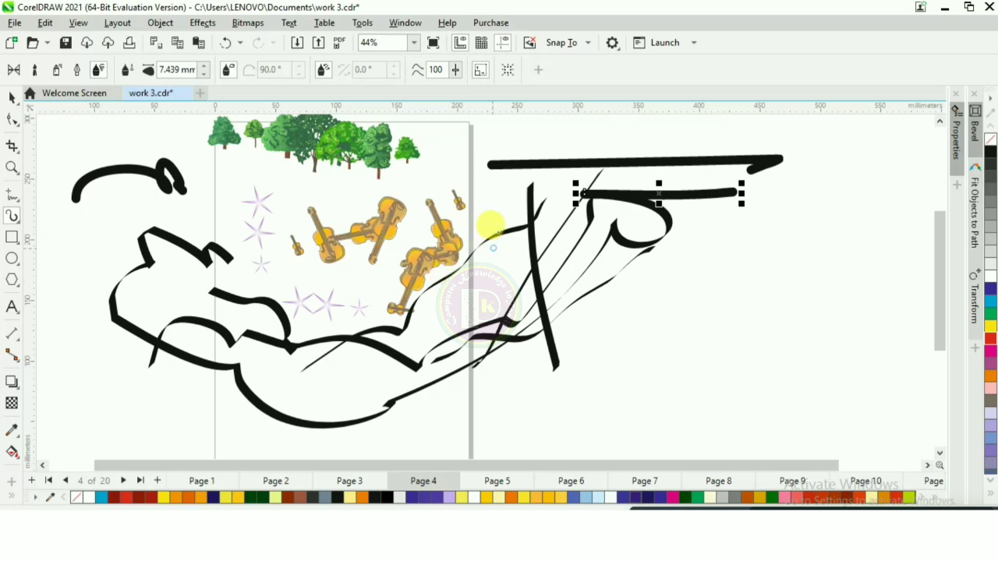
click(207, 67)
click(203, 68)
mouse_move(89, 215)
mouse_down()
mouse_move(114, 218)
mouse_move(217, 216)
mouse_up()
drag(166, 173, 255, 211)
scroll(223, 241, down, 2)
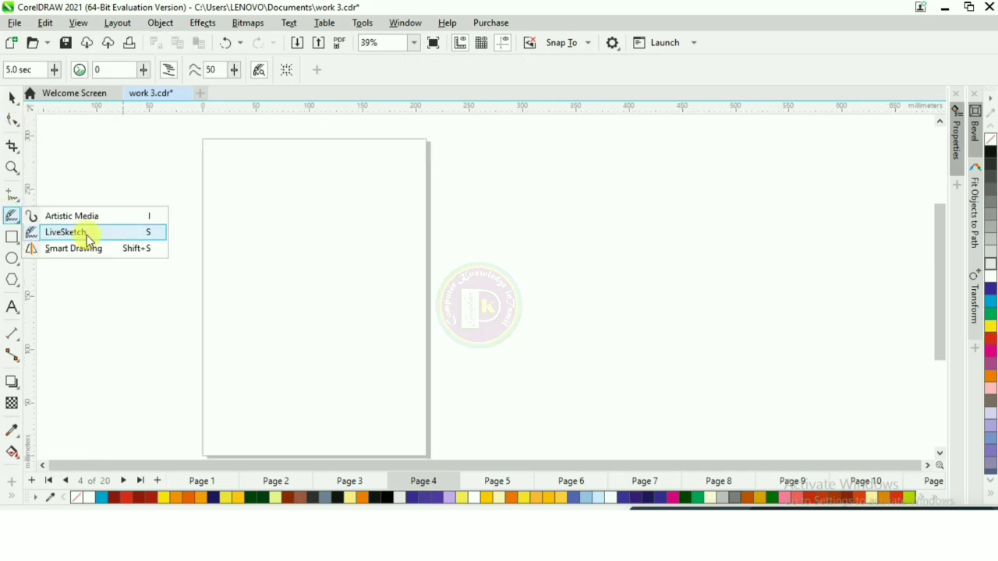
Sketch a large open loop about 365 mm wide with LiveSketch across the page, and redraw parts of its upper and lower edges
click(81, 231)
mouse_move(267, 236)
mouse_down()
mouse_move(587, 193)
mouse_move(452, 310)
mouse_move(282, 280)
mouse_up()
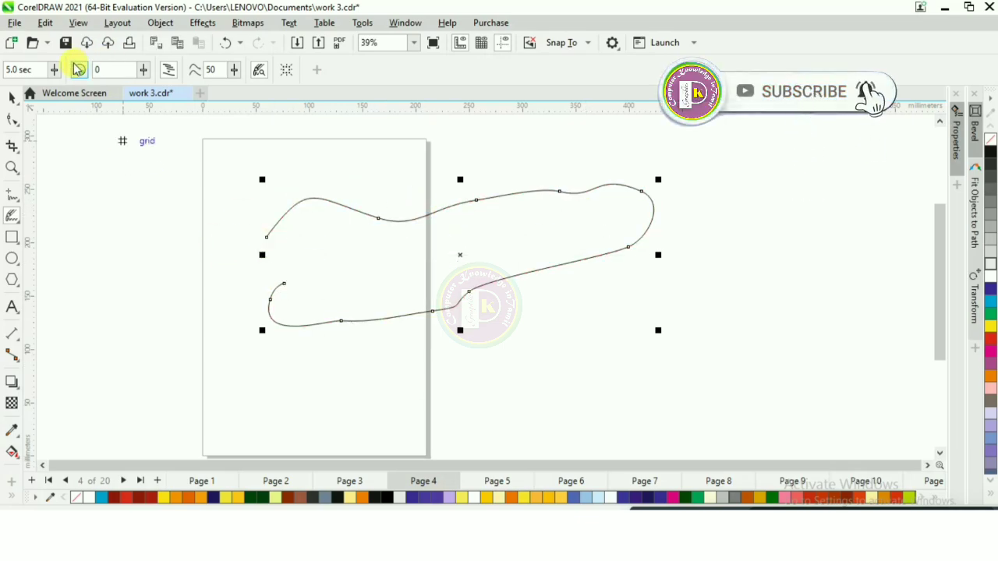
mouse_move(380, 220)
mouse_down()
mouse_move(441, 224)
mouse_move(466, 206)
mouse_move(508, 207)
mouse_up()
drag(474, 292, 581, 271)
mouse_move(469, 301)
mouse_down()
mouse_move(577, 260)
mouse_move(539, 269)
mouse_up()
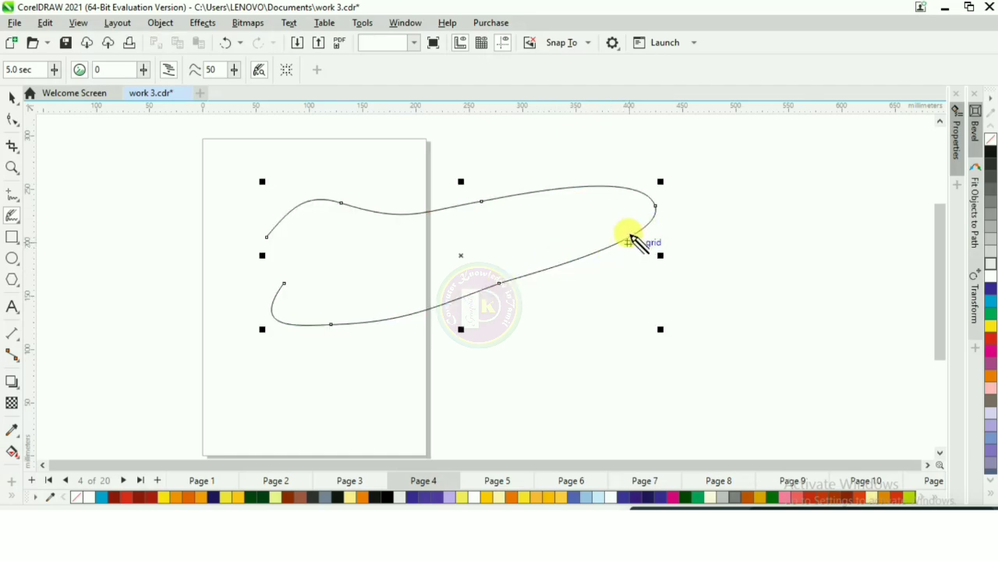
Sketch over the loop's lower and upper edges again and delete the short stray segment on the lower edge
drag(623, 236, 477, 304)
drag(583, 265, 473, 314)
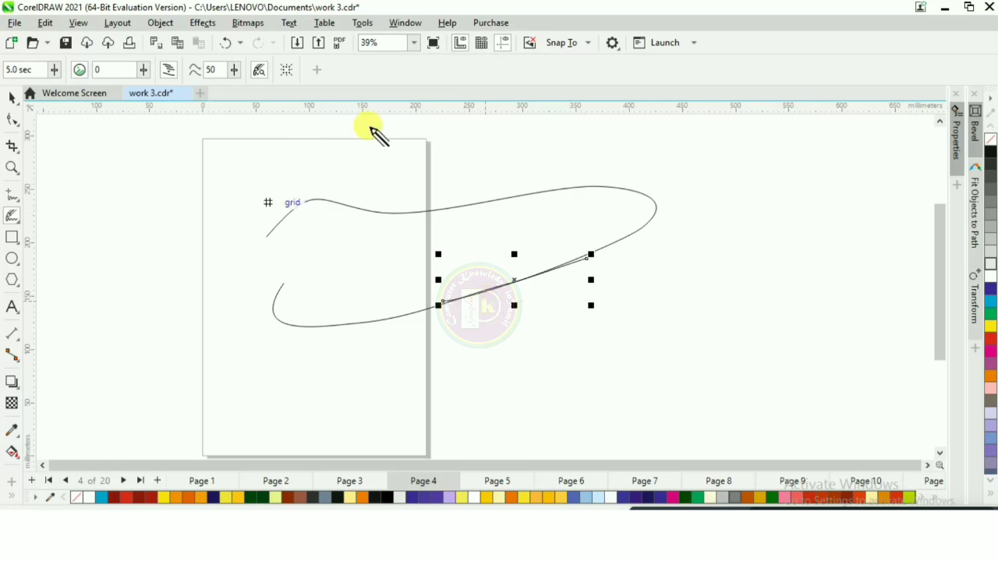
key(Delete)
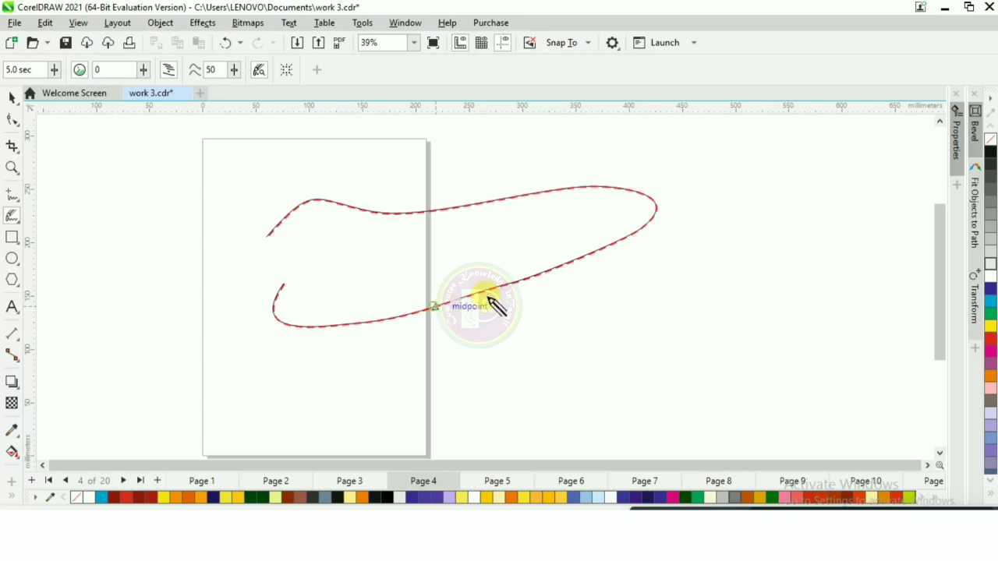
click(538, 281)
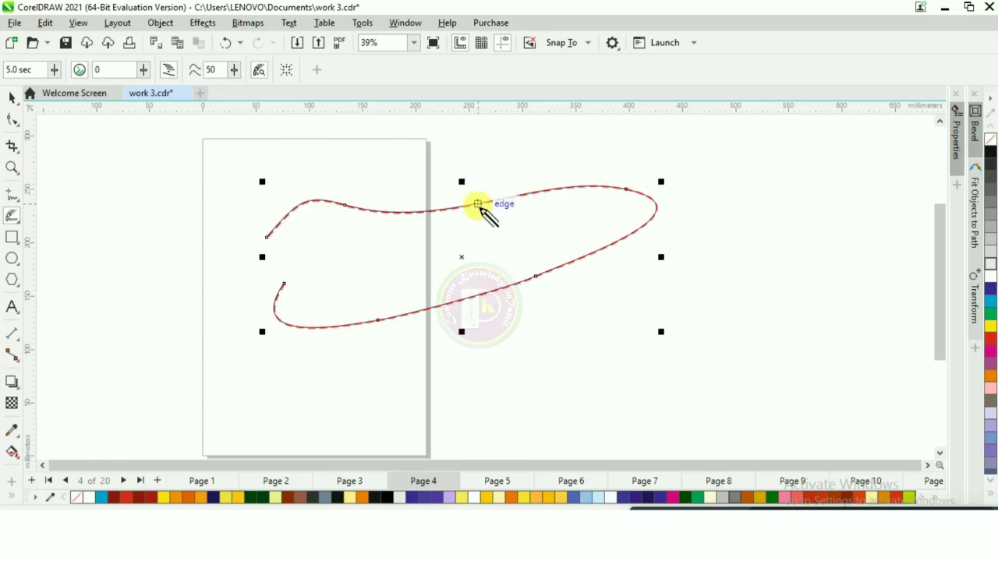
mouse_move(477, 204)
mouse_down()
mouse_move(568, 208)
mouse_move(601, 194)
mouse_up()
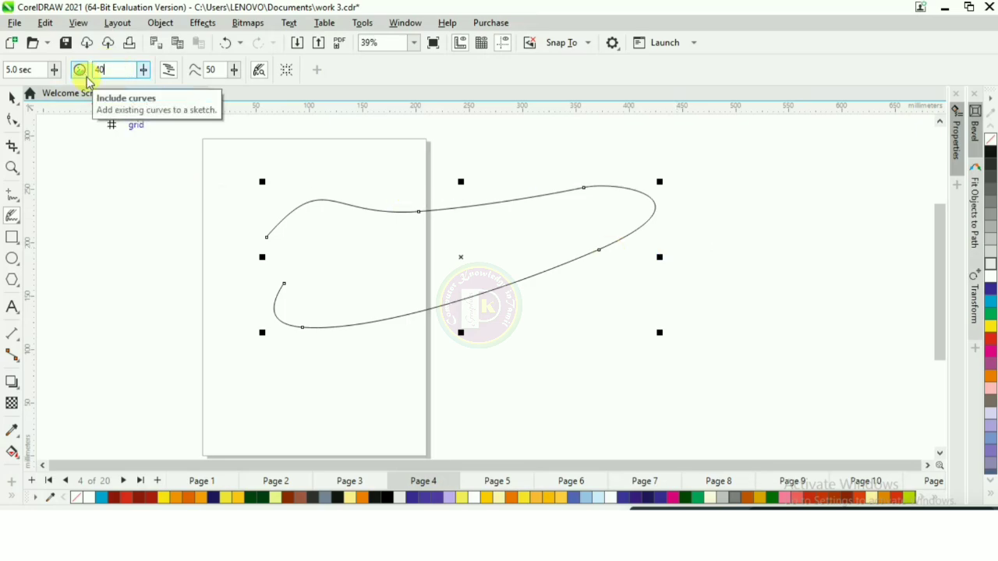
Set the LiveSketch include-curves distance to 40 and extend the loop with a rounded curve beyond the page's left edge and strokes inside and along it
mouse_move(117, 223)
mouse_down()
mouse_move(212, 334)
mouse_move(94, 273)
mouse_move(122, 237)
mouse_up()
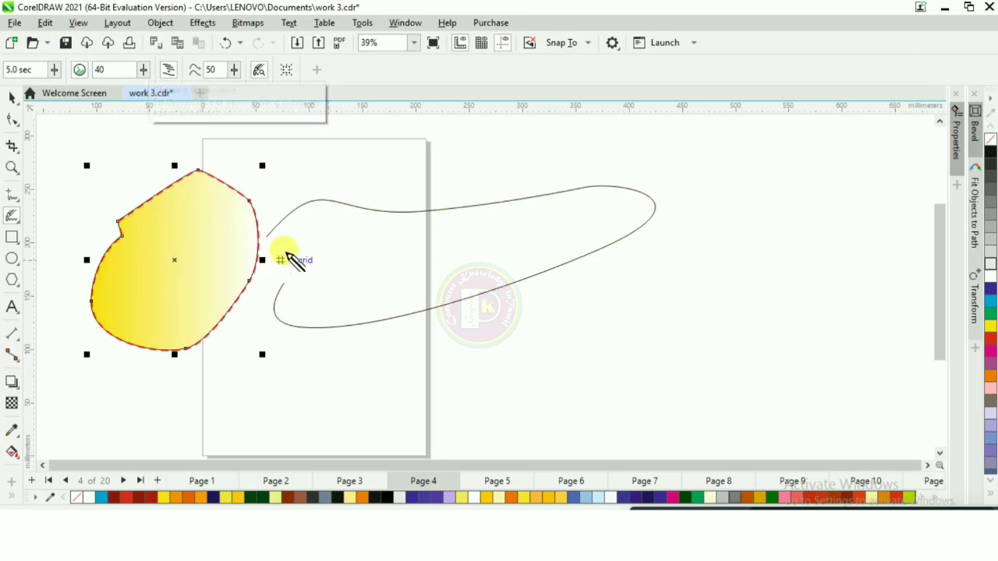
mouse_move(276, 248)
mouse_down()
mouse_move(284, 269)
mouse_move(438, 247)
mouse_up()
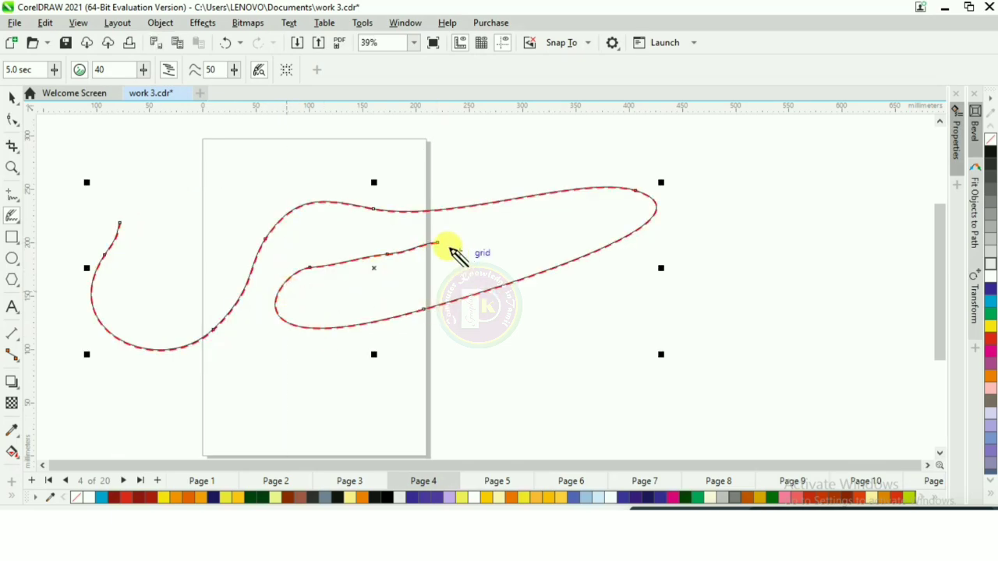
mouse_move(445, 240)
mouse_down()
mouse_move(489, 244)
mouse_move(585, 193)
mouse_up()
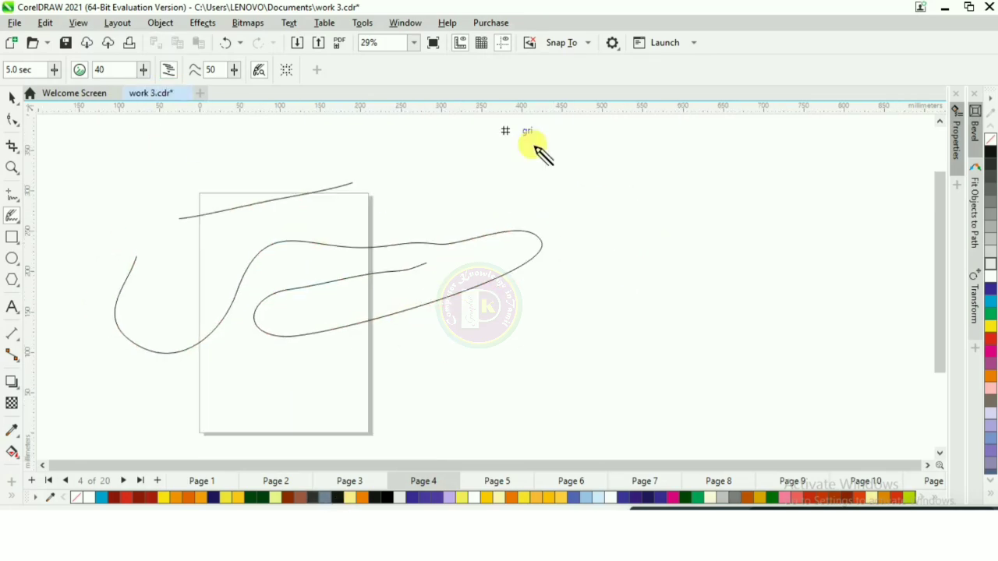
Sketch open LiveSketch curves beyond the page's upper right, extend the uppermost one towards the page, and sketch a large rounded shape below them
mouse_move(516, 184)
mouse_down()
mouse_move(625, 186)
mouse_move(802, 211)
mouse_up()
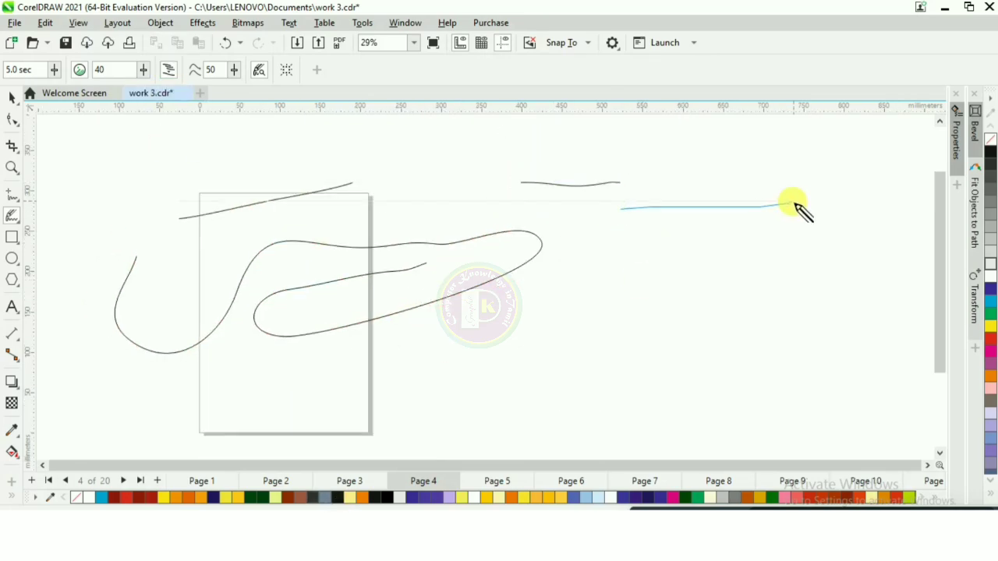
drag(521, 150, 706, 134)
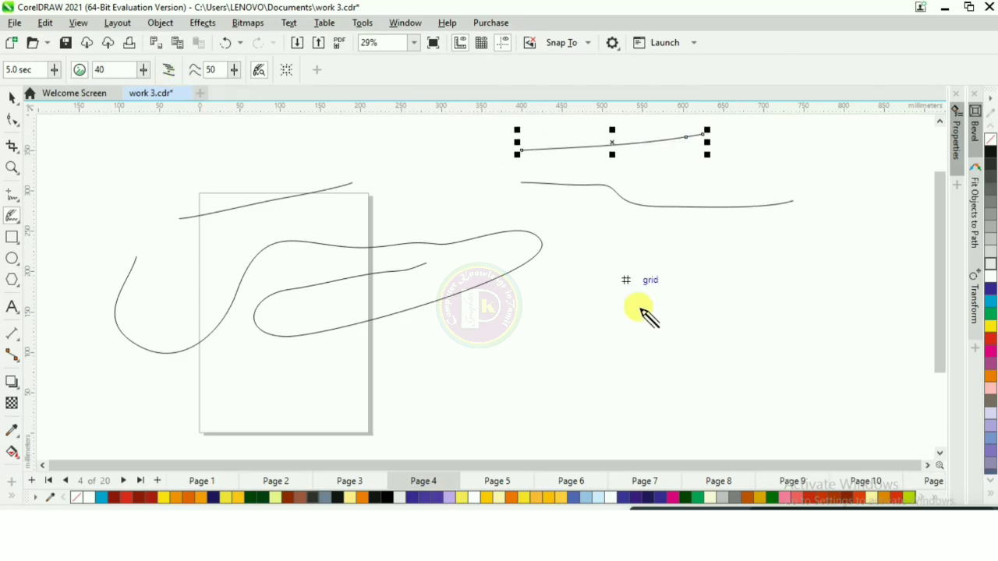
mouse_move(583, 294)
mouse_down()
mouse_move(733, 255)
mouse_move(850, 255)
mouse_up()
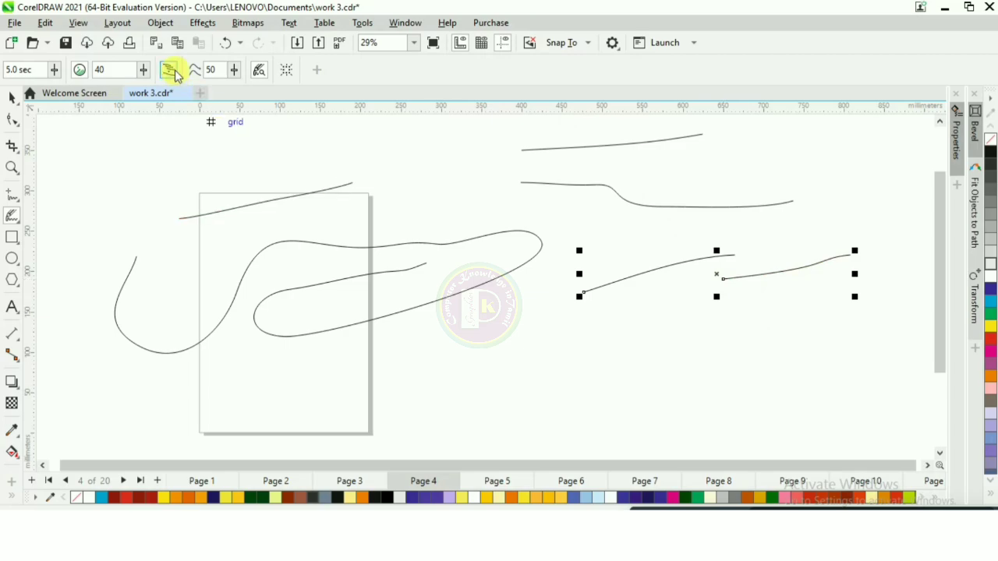
mouse_move(358, 143)
mouse_down()
mouse_move(473, 160)
mouse_move(461, 179)
mouse_up()
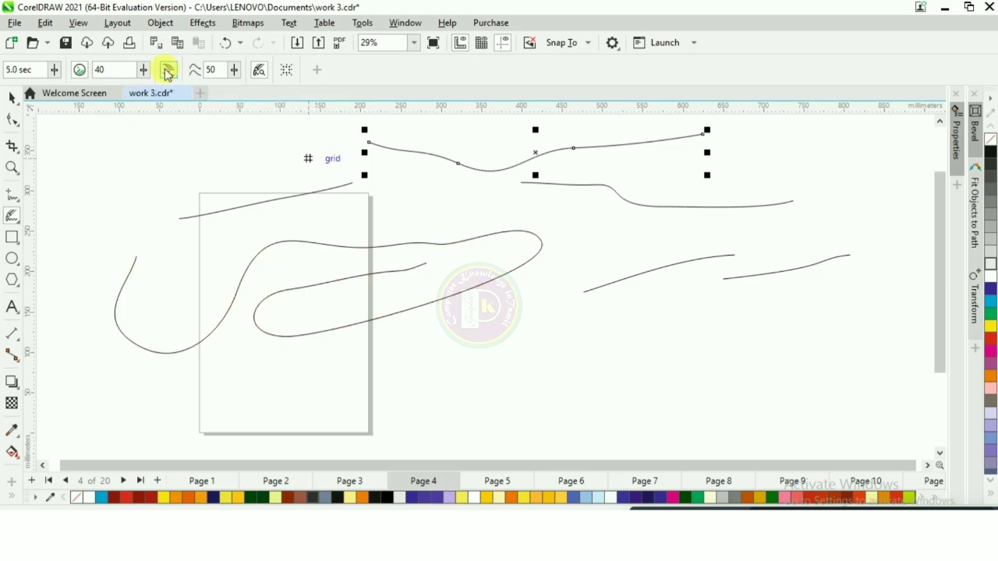
mouse_move(412, 368)
mouse_down()
mouse_move(570, 431)
mouse_move(416, 384)
mouse_up()
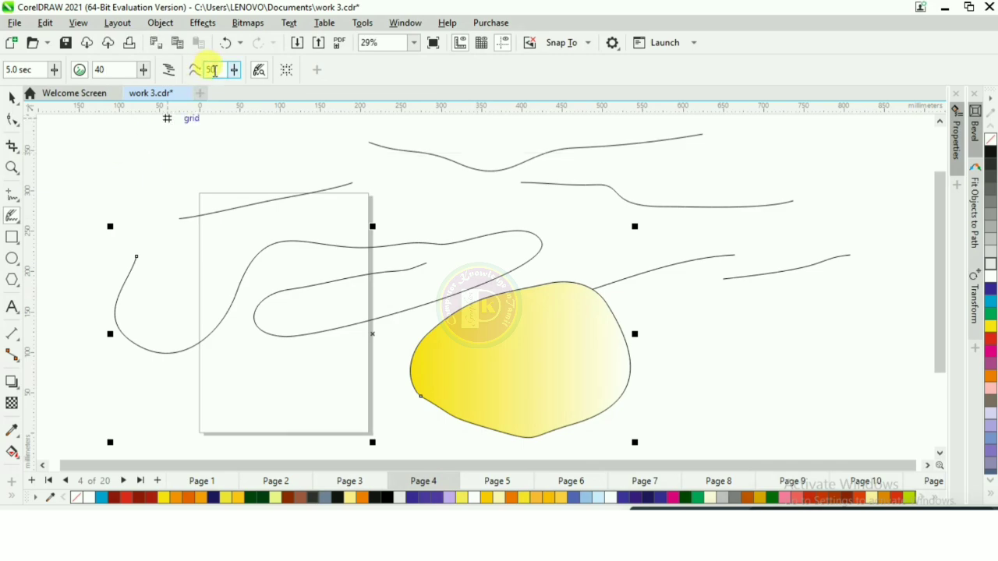
Set the LiveSketch smoothing to 0 and sketch a wavy curve above the page, a jagged extension from its left end and another stroke further right
mouse_move(208, 187)
mouse_down()
mouse_move(232, 166)
mouse_move(322, 186)
mouse_move(363, 167)
mouse_move(419, 192)
mouse_up()
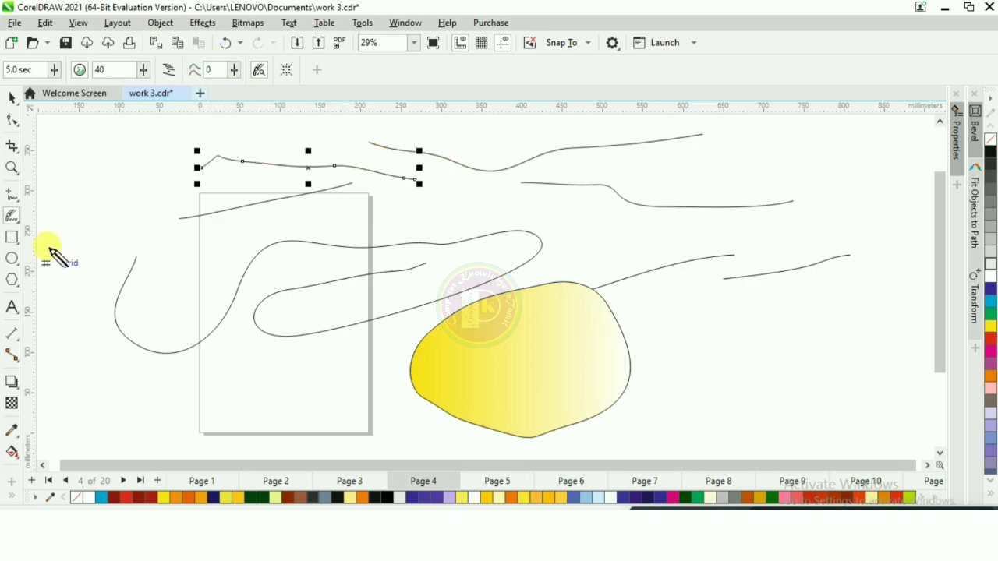
mouse_move(49, 252)
mouse_down()
mouse_move(115, 252)
mouse_move(137, 228)
mouse_move(174, 222)
mouse_move(191, 186)
mouse_up()
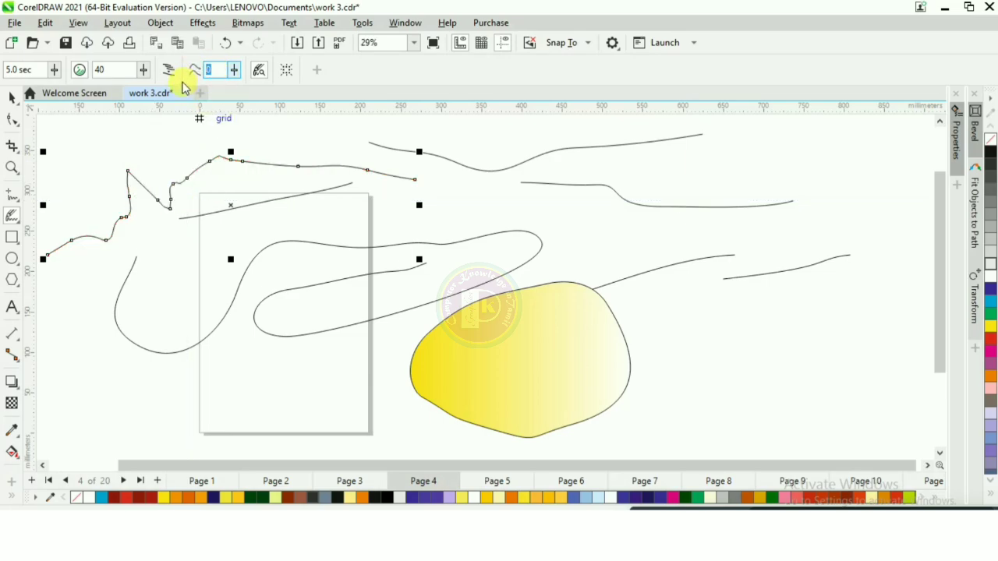
mouse_move(521, 271)
mouse_down()
mouse_move(567, 273)
mouse_move(633, 230)
mouse_move(709, 219)
mouse_up()
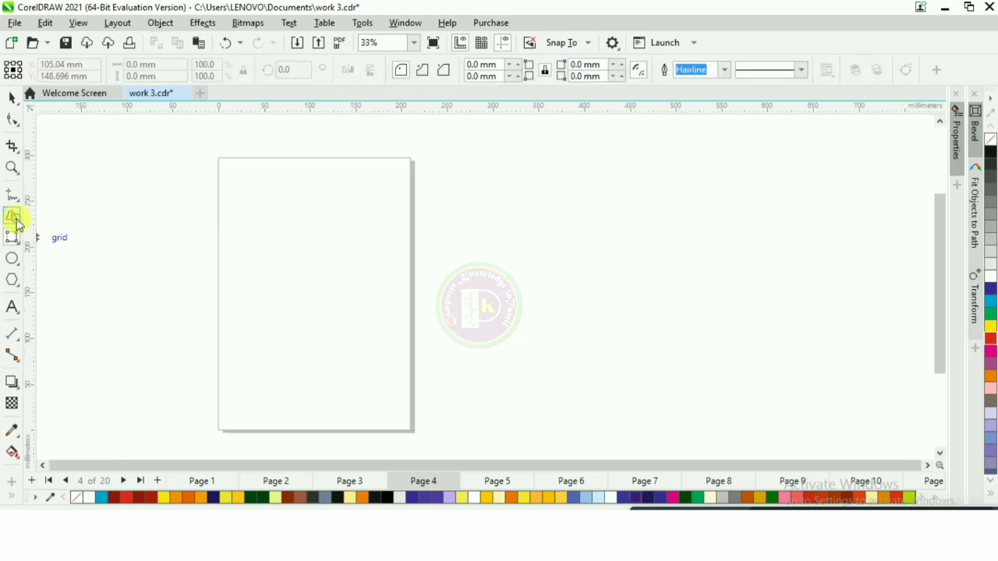
Use Smart Drawing at the Medium recognition level to sketch a tilted rectangle, a circle about 143 mm across, an irregular outline and a triangle
click(11, 218)
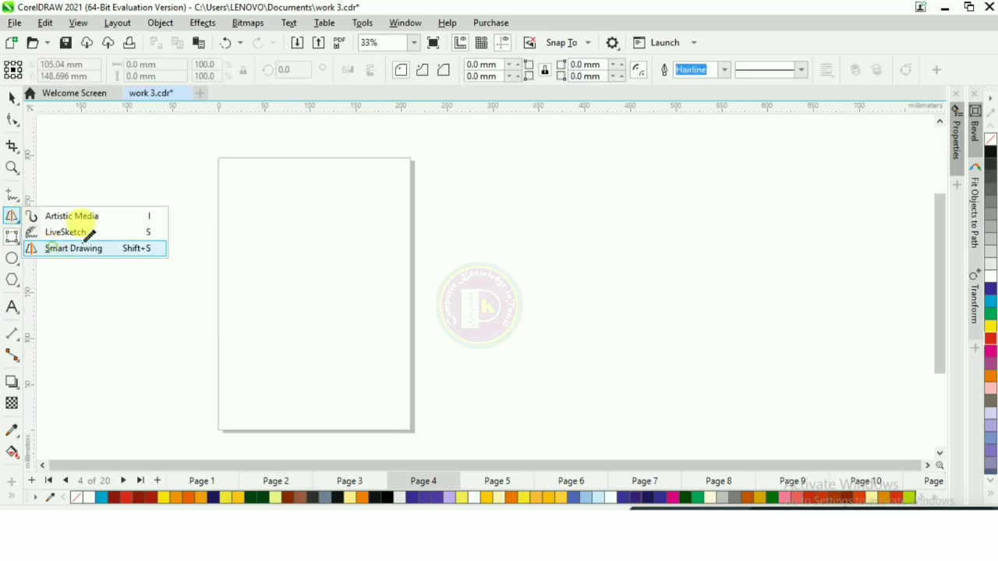
click(78, 248)
mouse_move(263, 261)
mouse_down()
mouse_move(304, 167)
mouse_move(466, 180)
mouse_move(312, 315)
mouse_move(265, 273)
mouse_up()
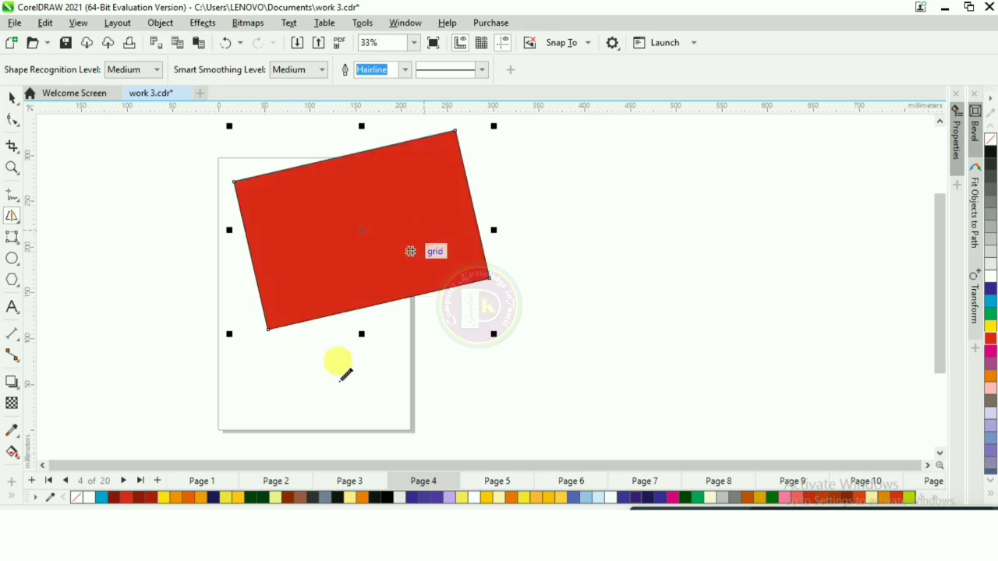
mouse_move(543, 314)
mouse_down()
mouse_move(529, 265)
mouse_move(552, 209)
mouse_move(579, 197)
mouse_move(634, 220)
mouse_move(653, 270)
mouse_move(629, 324)
mouse_move(579, 333)
mouse_move(535, 298)
mouse_up()
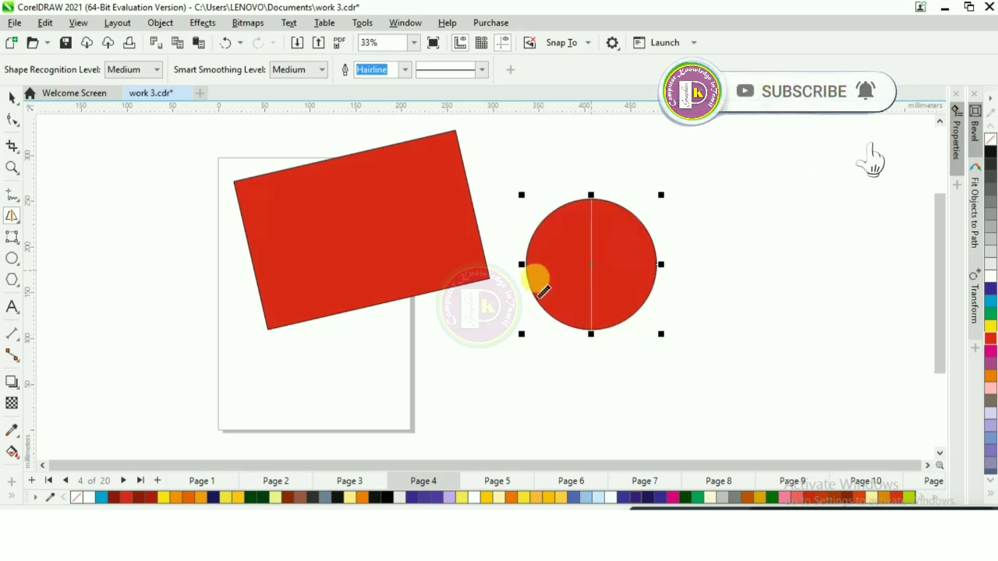
mouse_move(146, 253)
mouse_down()
mouse_move(207, 161)
mouse_move(217, 317)
mouse_move(142, 338)
mouse_move(144, 263)
mouse_up()
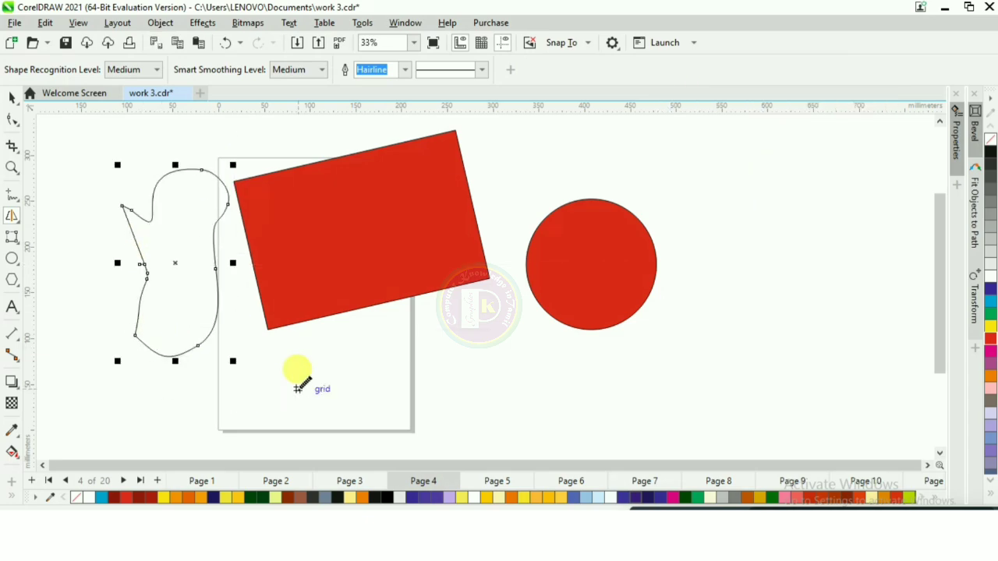
mouse_move(303, 374)
mouse_down()
mouse_move(327, 282)
mouse_move(358, 247)
mouse_move(457, 352)
mouse_move(304, 374)
mouse_up()
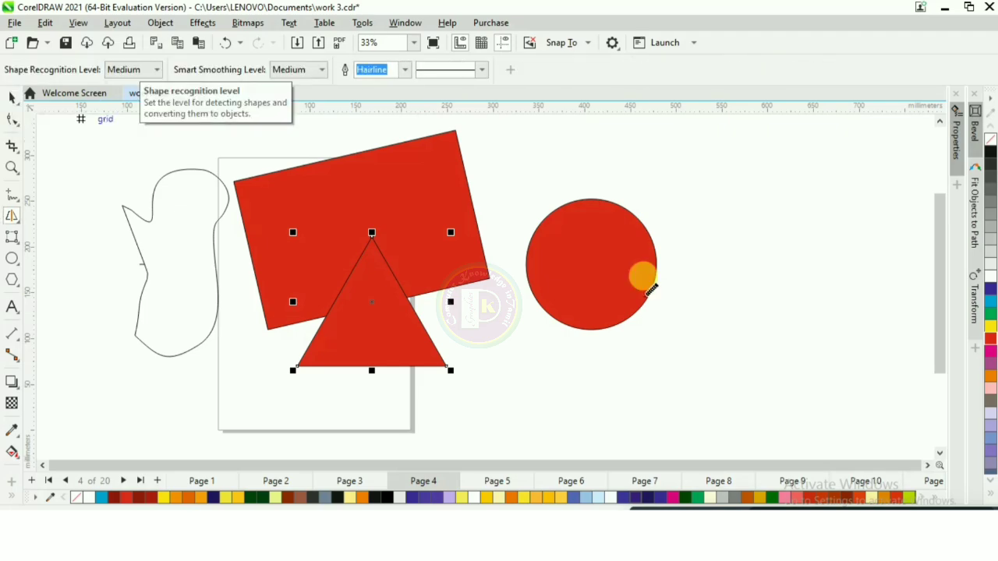
Change the triangle's outline width and line style
click(405, 70)
click(386, 146)
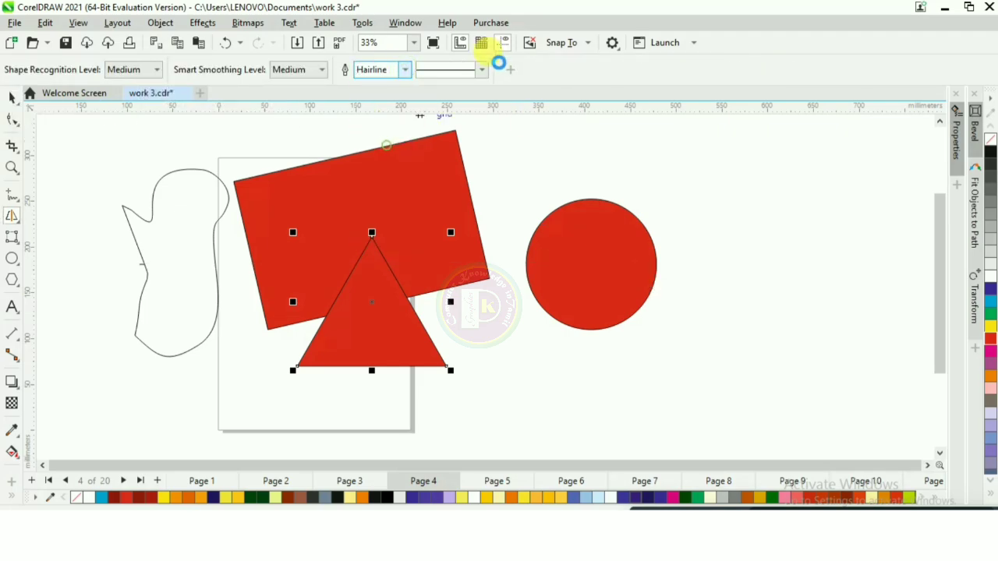
click(483, 69)
click(445, 125)
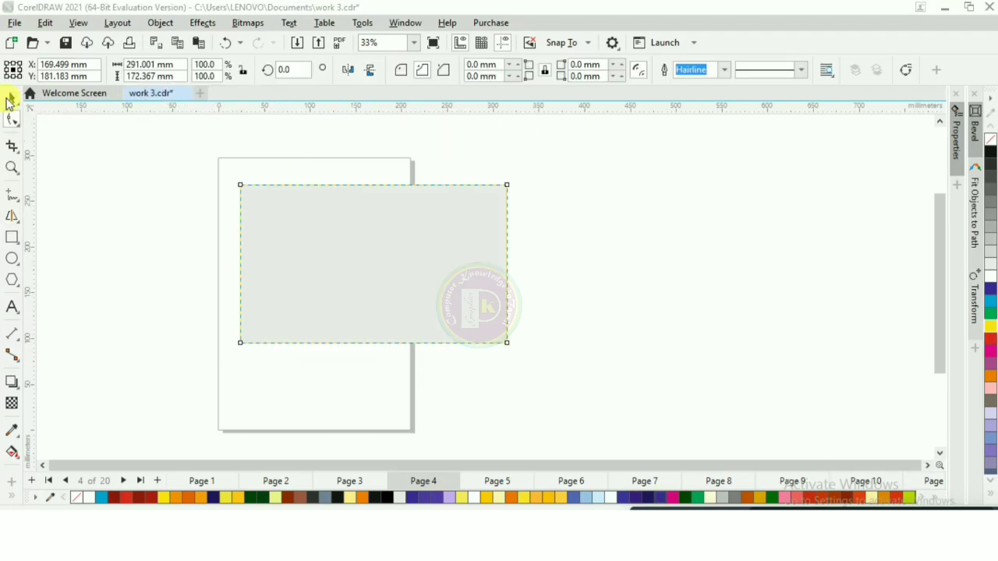
Draw a rectangle about 326 by 212 mm across the page and fill it with yellow
click(11, 237)
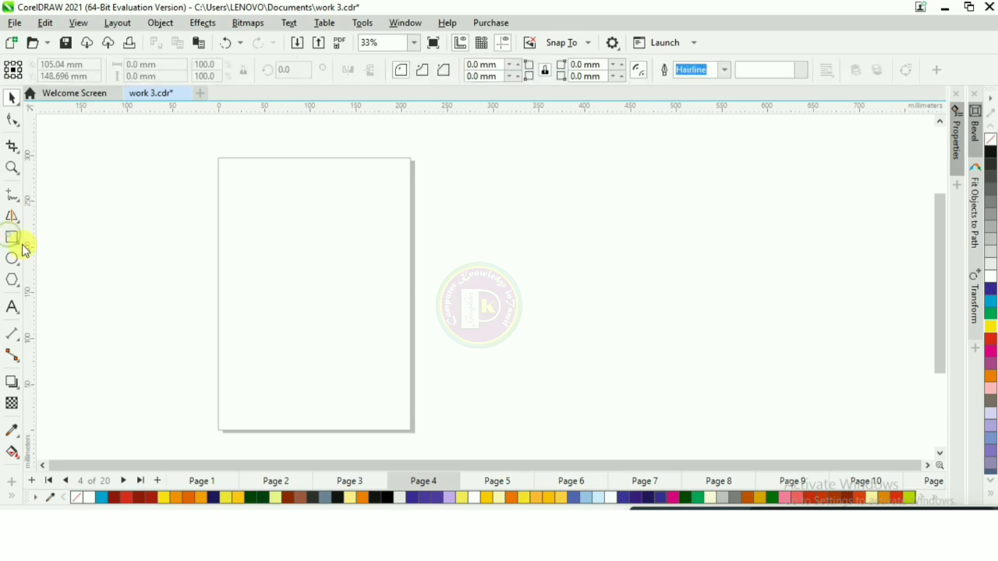
click(18, 239)
click(62, 239)
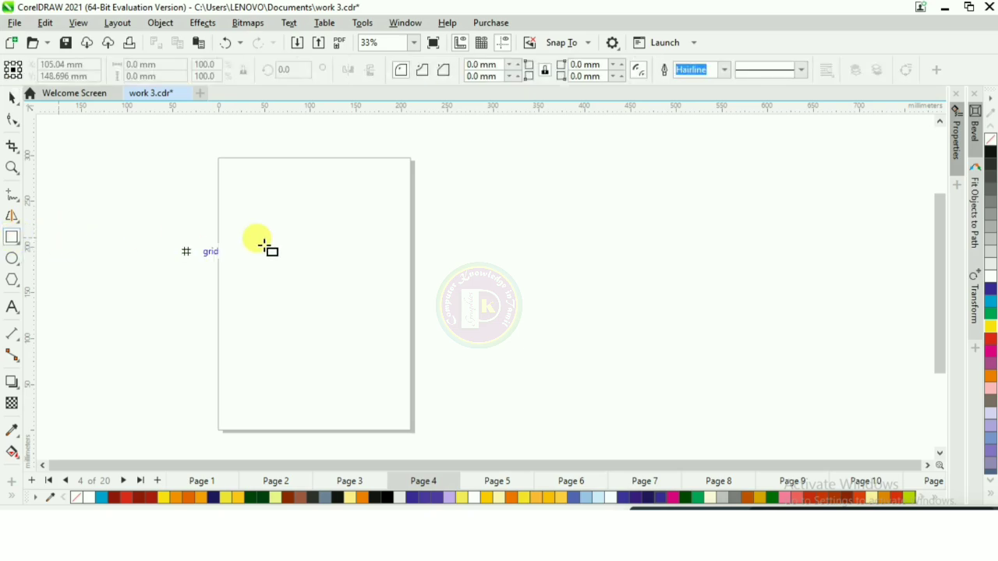
drag(226, 186, 525, 380)
click(990, 326)
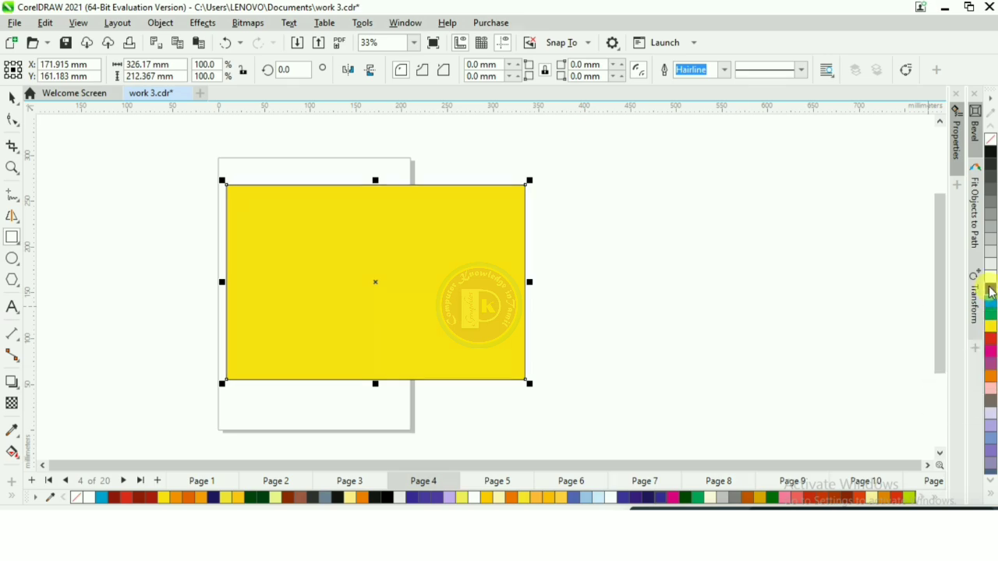
Set the yellow rectangle's outline width to 4.0 pt
click(727, 70)
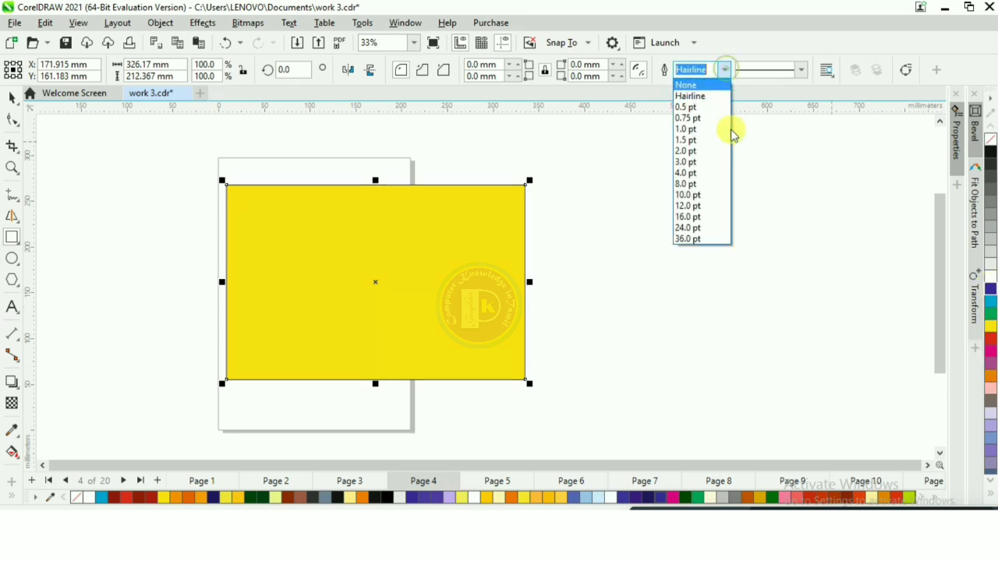
click(726, 179)
Try a dotted line style on the rectangle's outline and restore the solid line
click(803, 70)
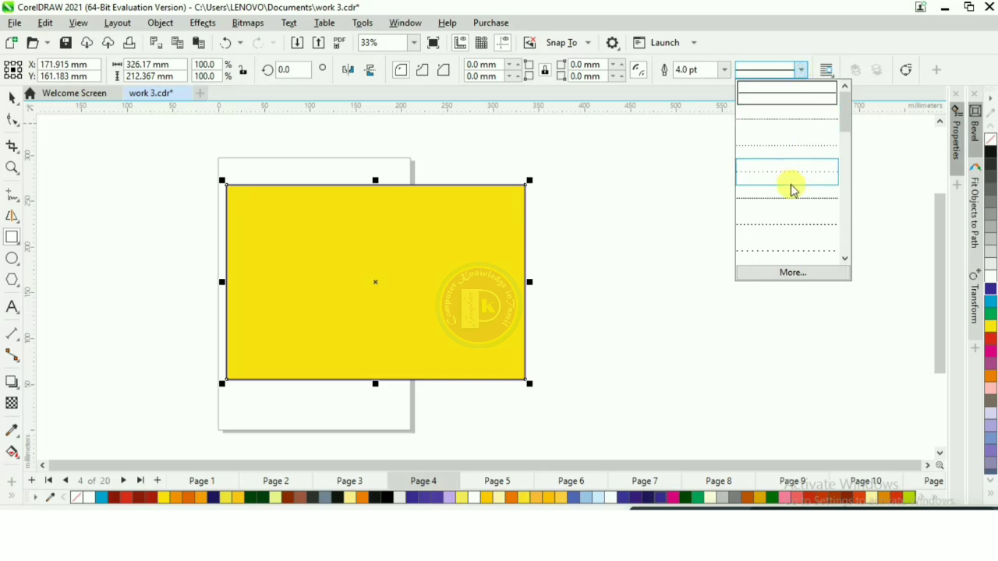
click(791, 174)
click(807, 74)
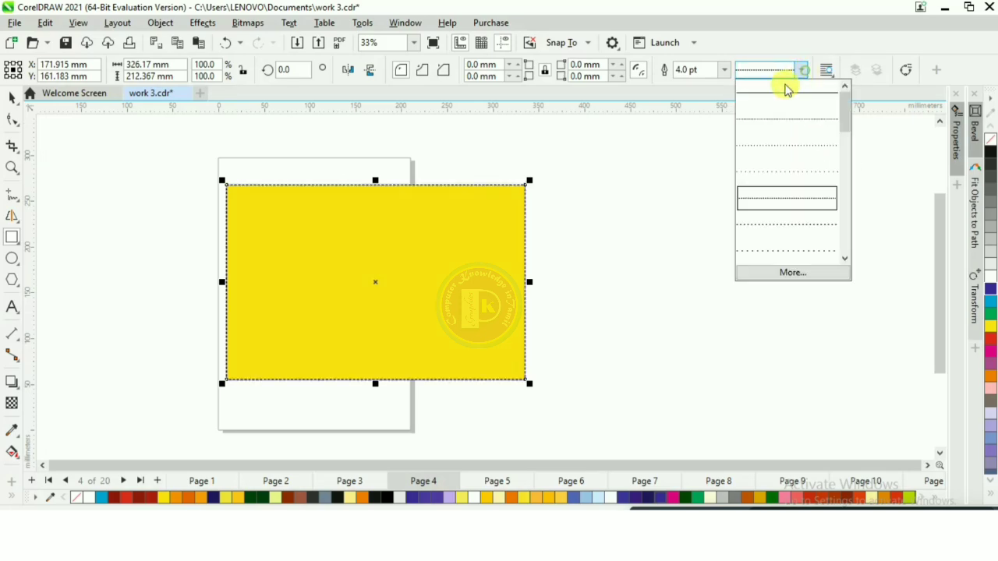
click(775, 98)
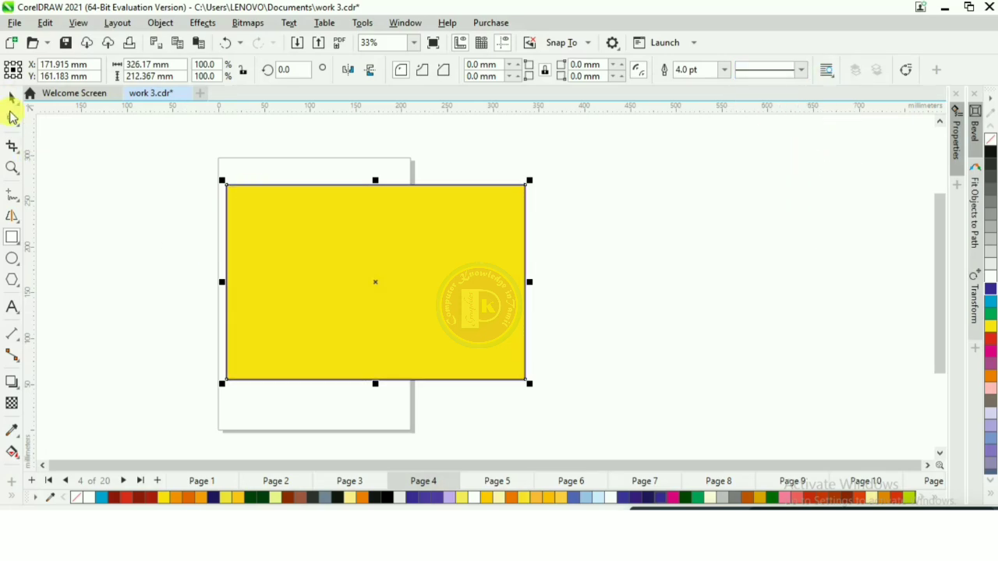
Round all four corners of the yellow rectangle with the Shape tool to a radius of about 71 mm
click(11, 120)
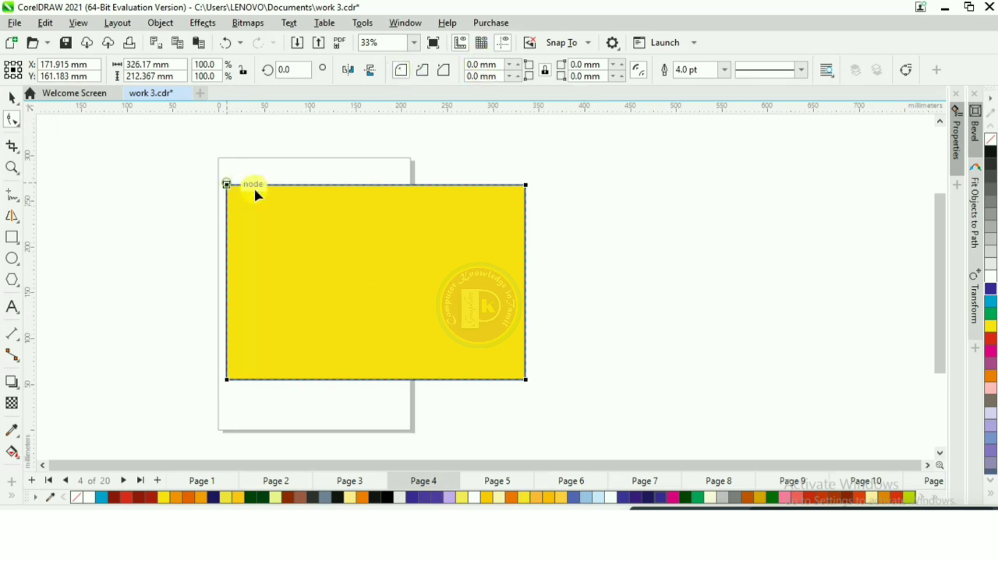
drag(255, 193, 263, 257)
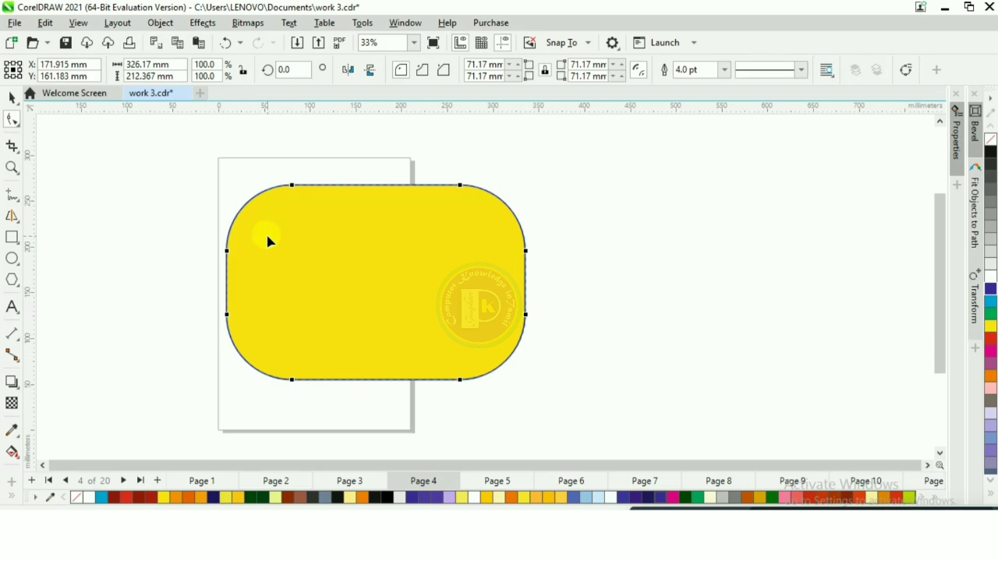
Try scalloped corners of about 51 mm and chamfered corners of about 46 mm on the yellow rectangle instead of the rounding
key(ctrl+z)
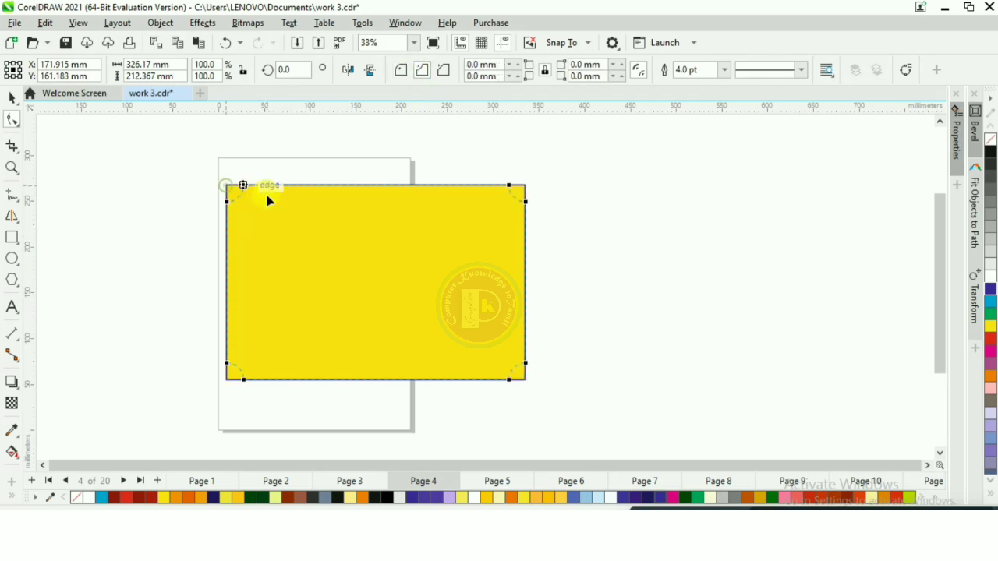
drag(267, 201, 280, 257)
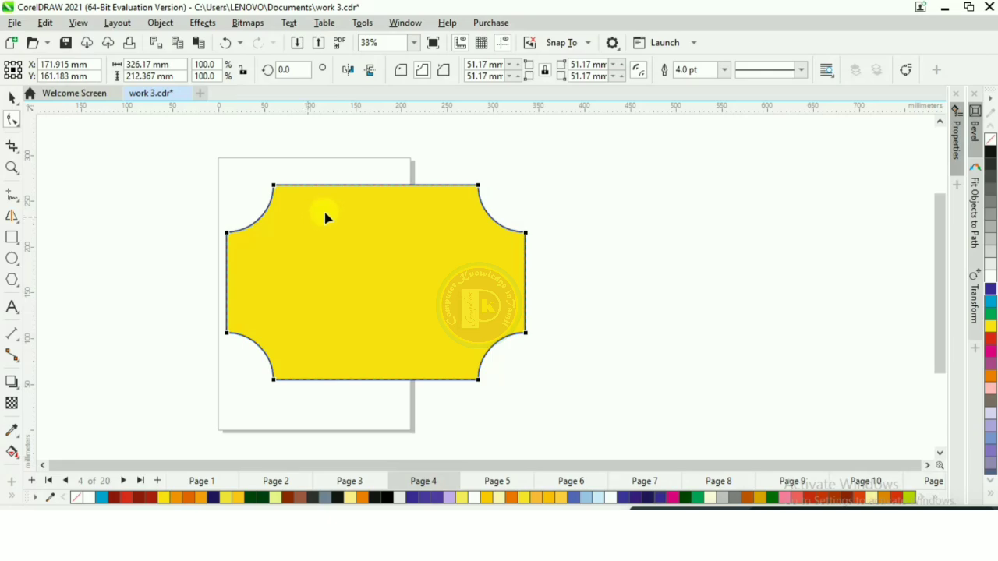
key(ctrl+z)
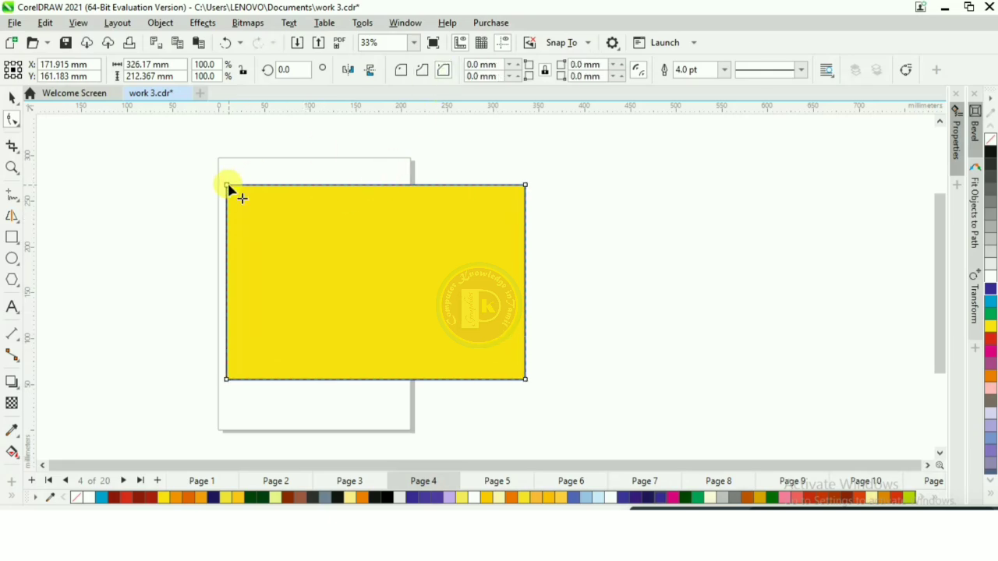
drag(228, 189, 272, 208)
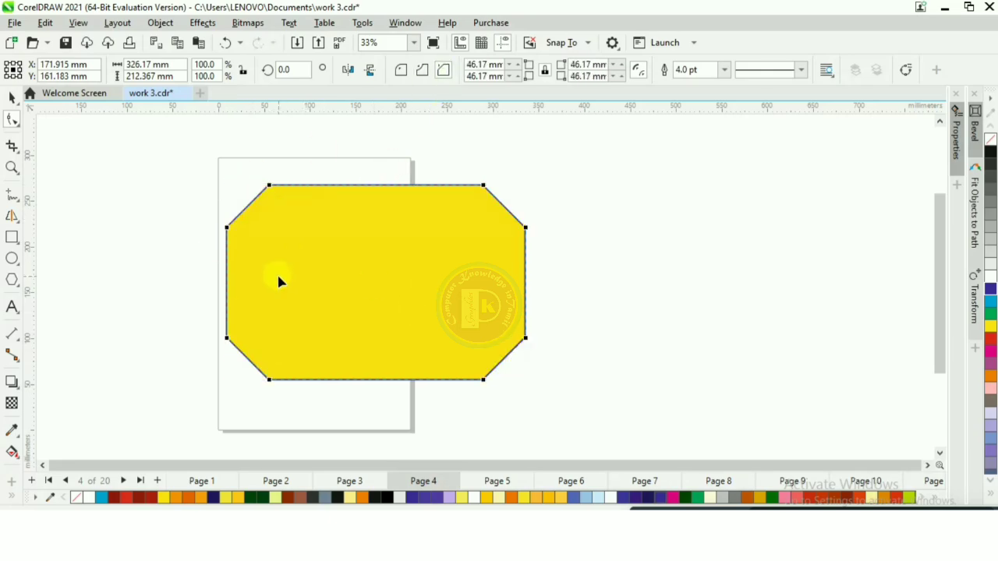
key(ctrl+z)
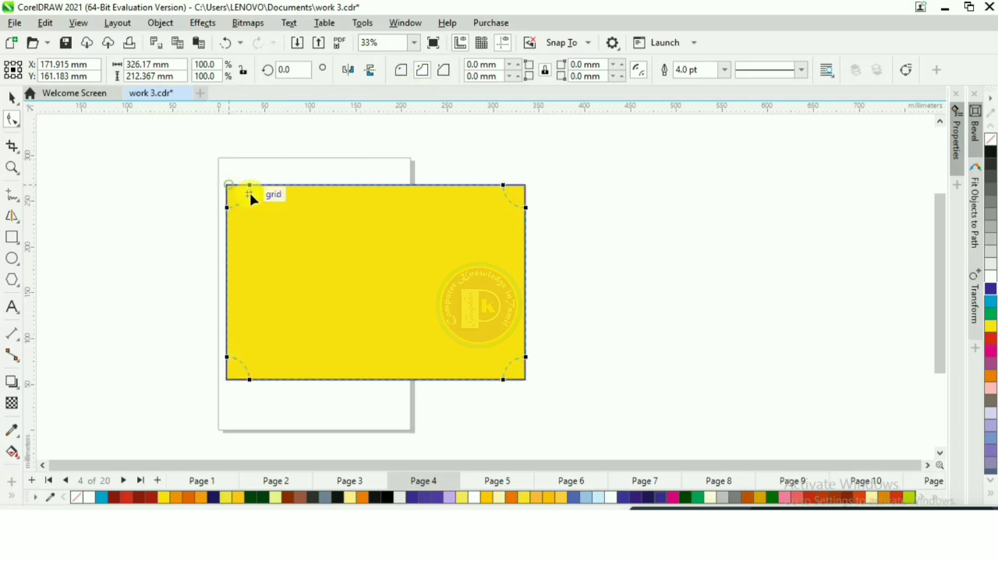
Scallop the yellow rectangle's corners to a radius of about 26 mm and set its rotation to 180 degrees
drag(251, 194, 251, 196)
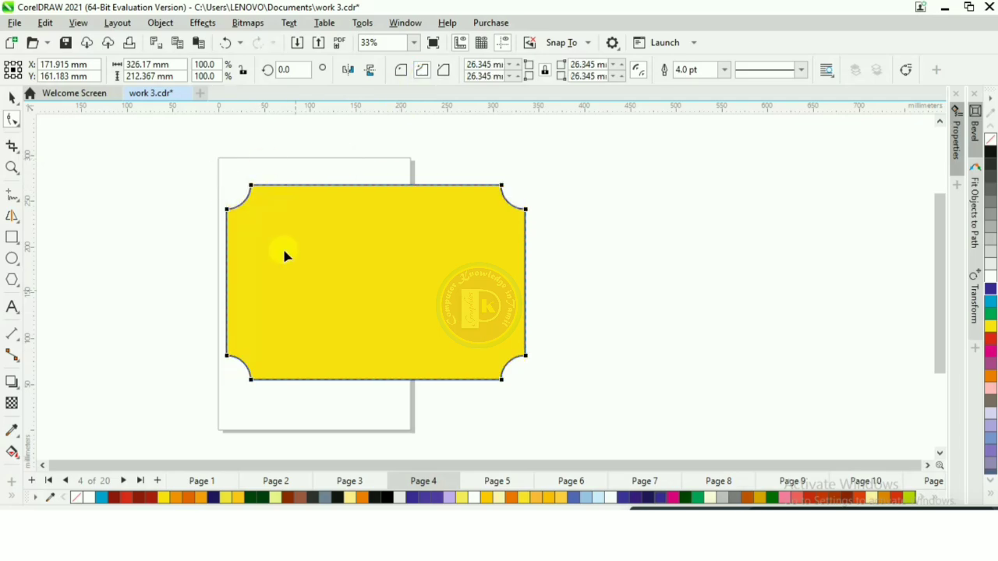
double_click(297, 69)
key(Return)
key(ctrl+z)
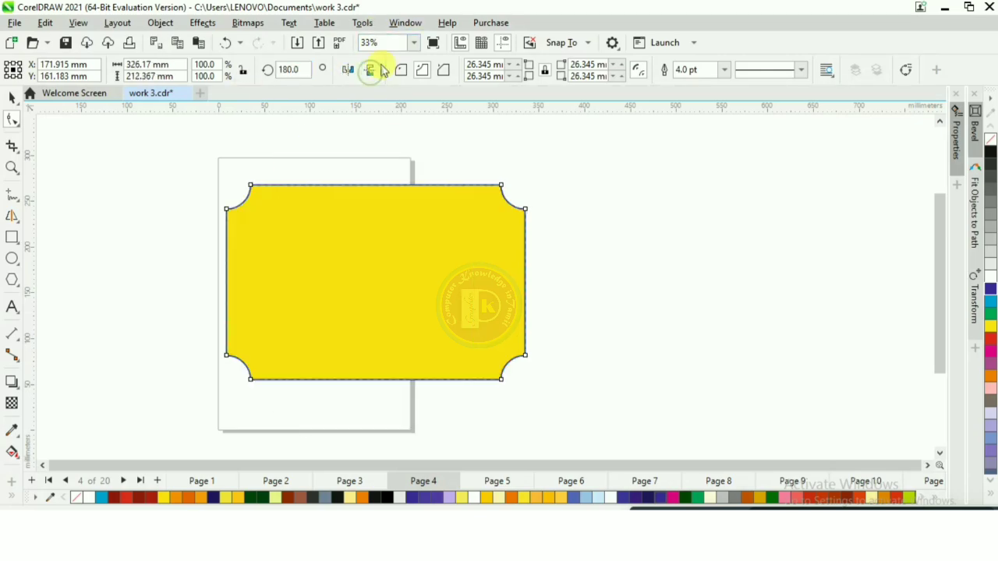
Delete the yellow rectangle and draw a slightly tilted red 3-point rectangle, about 426 by 185 mm overall, across the page
key(Delete)
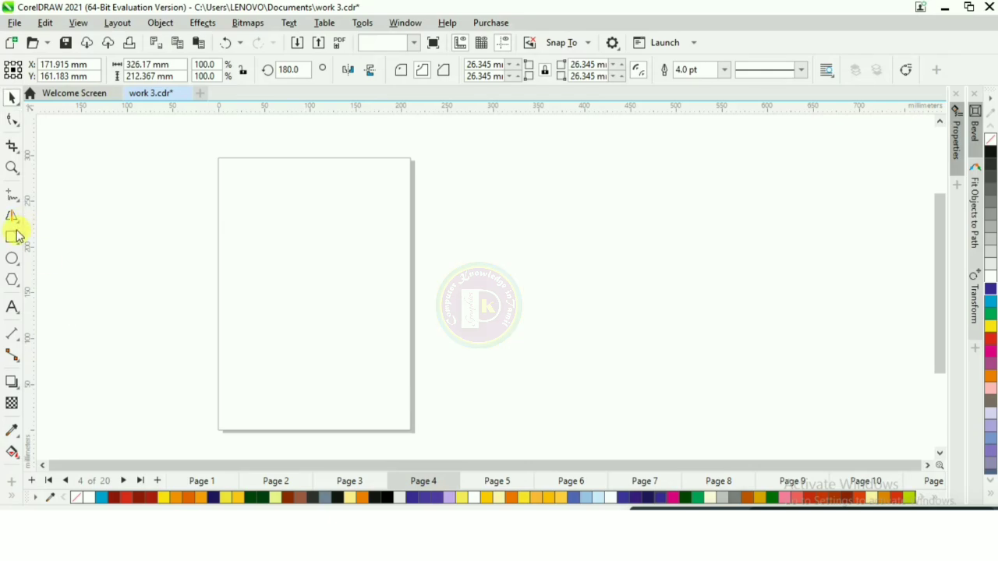
click(16, 237)
click(74, 254)
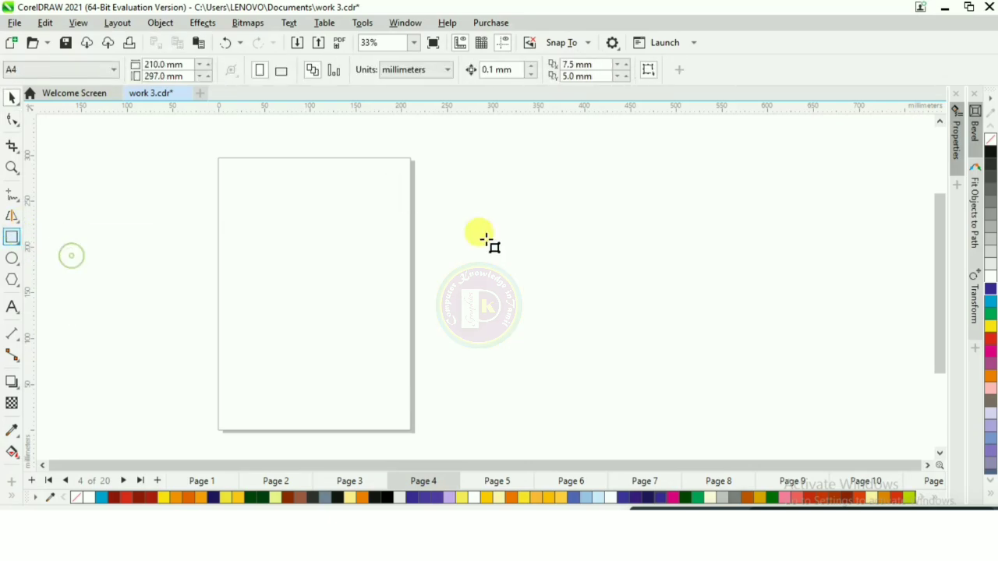
drag(279, 176, 289, 329)
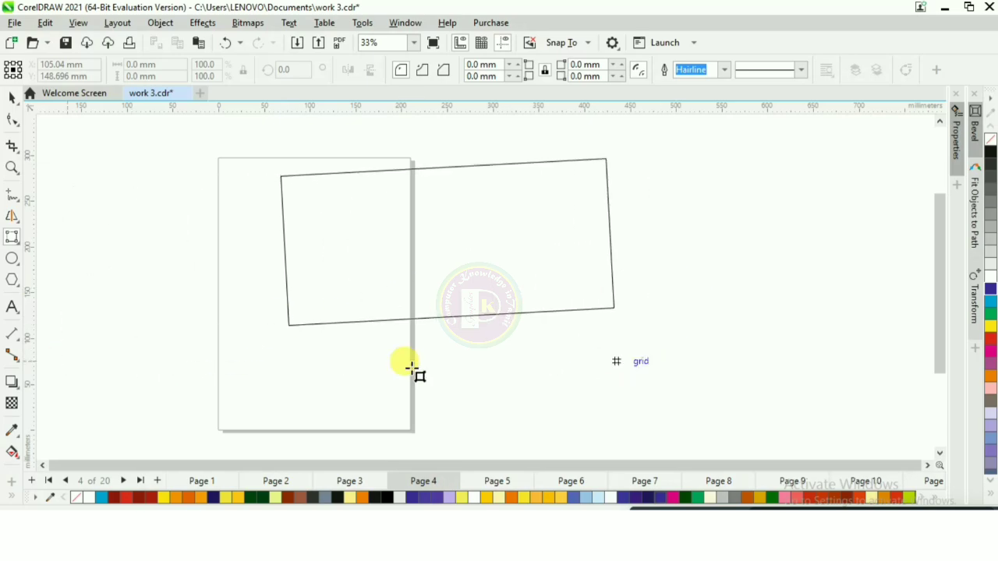
click(138, 369)
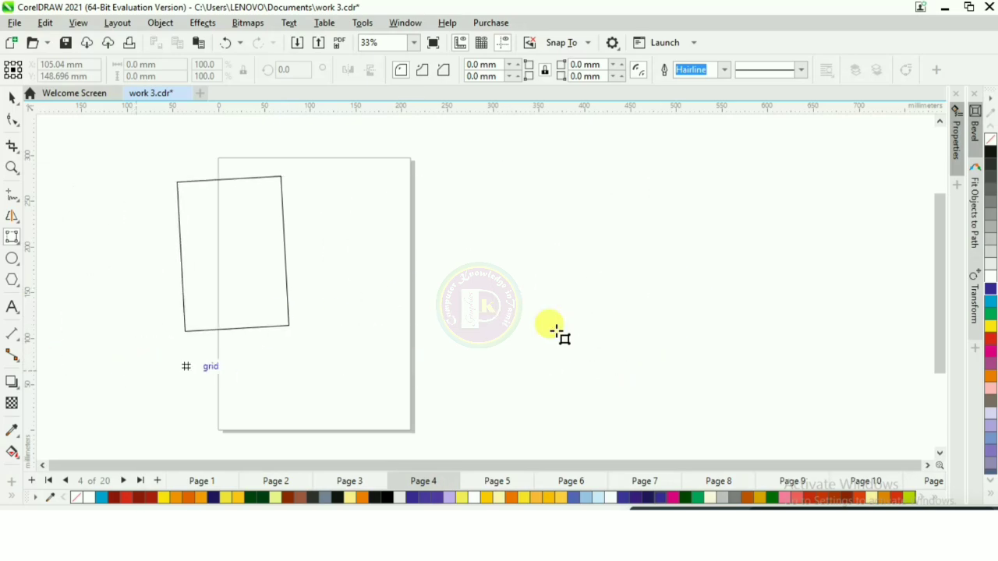
click(92, 360)
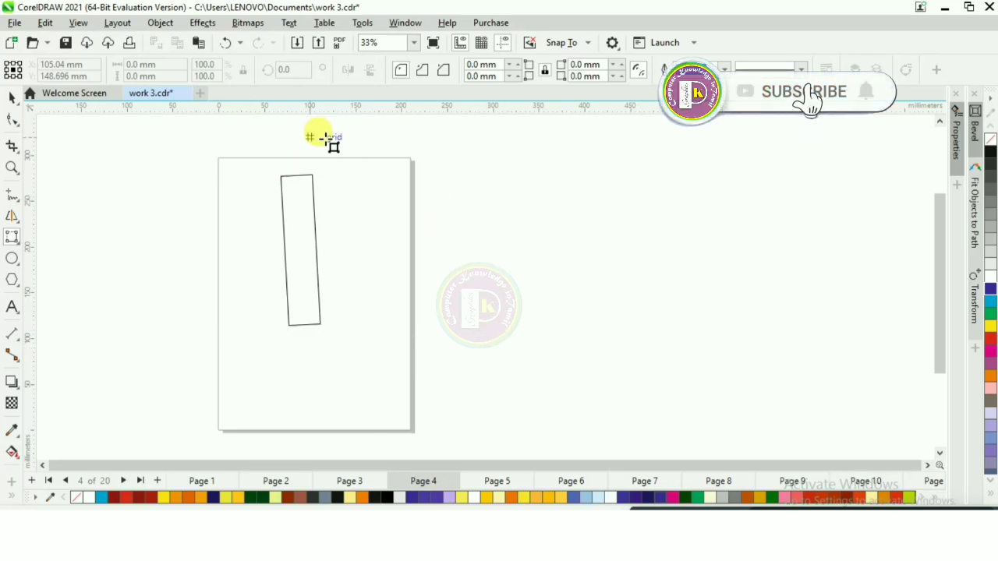
click(666, 234)
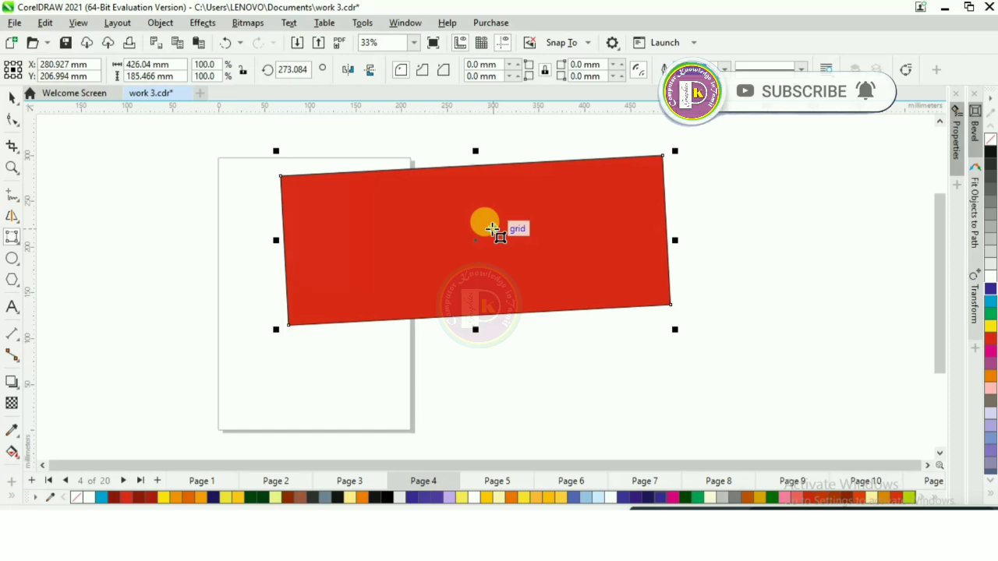
Draw two more 3-point rectangles: a small red one beside the page and a long diagonal cyan one about 411 by 244 mm overall
drag(127, 134, 158, 287)
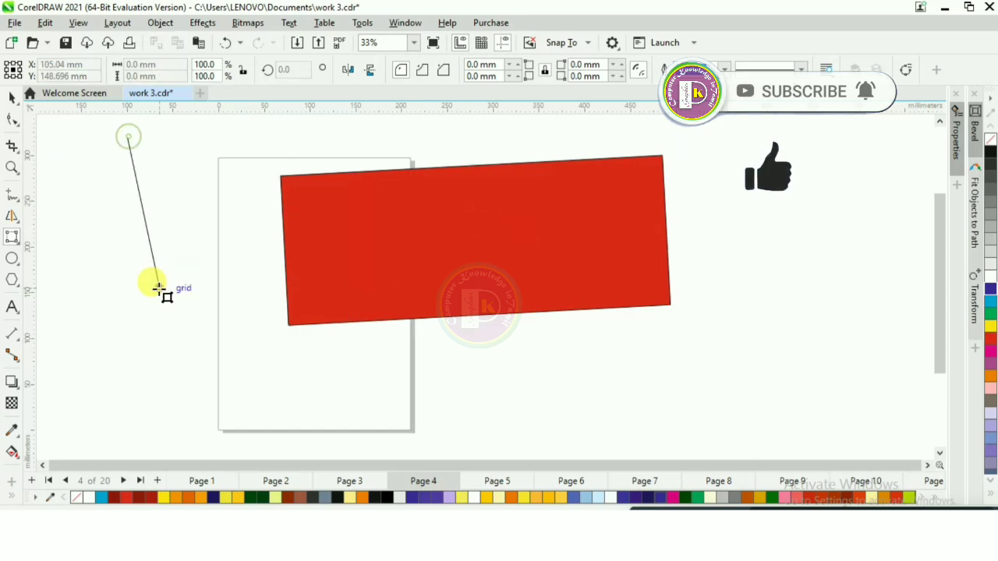
click(80, 345)
drag(133, 406, 477, 261)
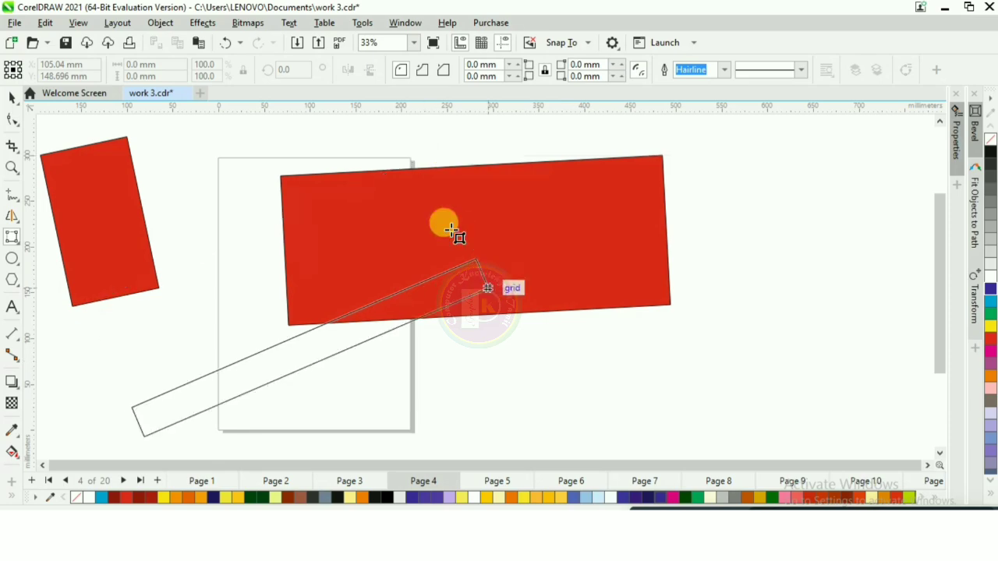
click(437, 187)
click(990, 290)
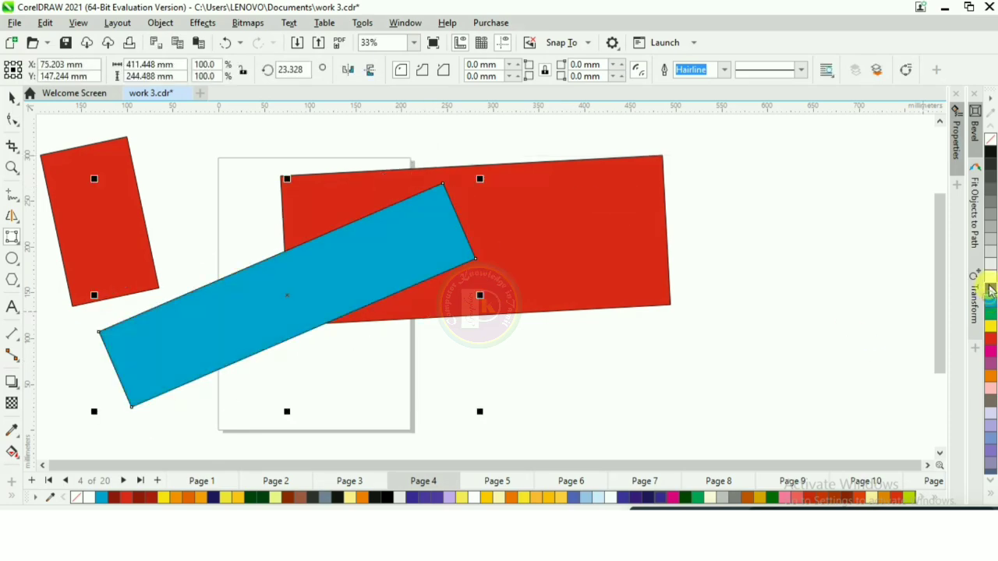
Scallop the cyan rectangle's corners with the Shape tool and clear all the rectangles from the page
click(12, 118)
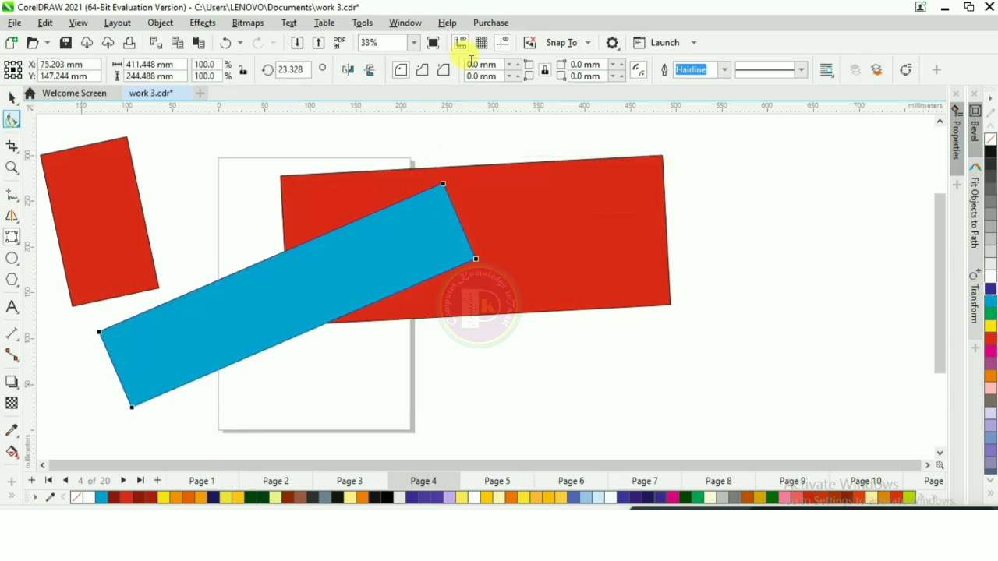
click(418, 70)
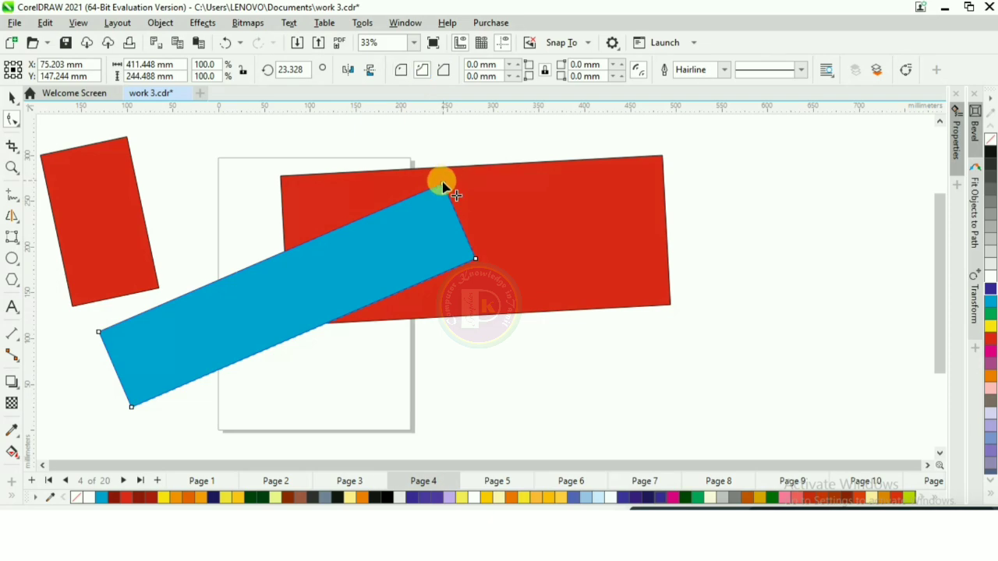
drag(442, 187, 414, 218)
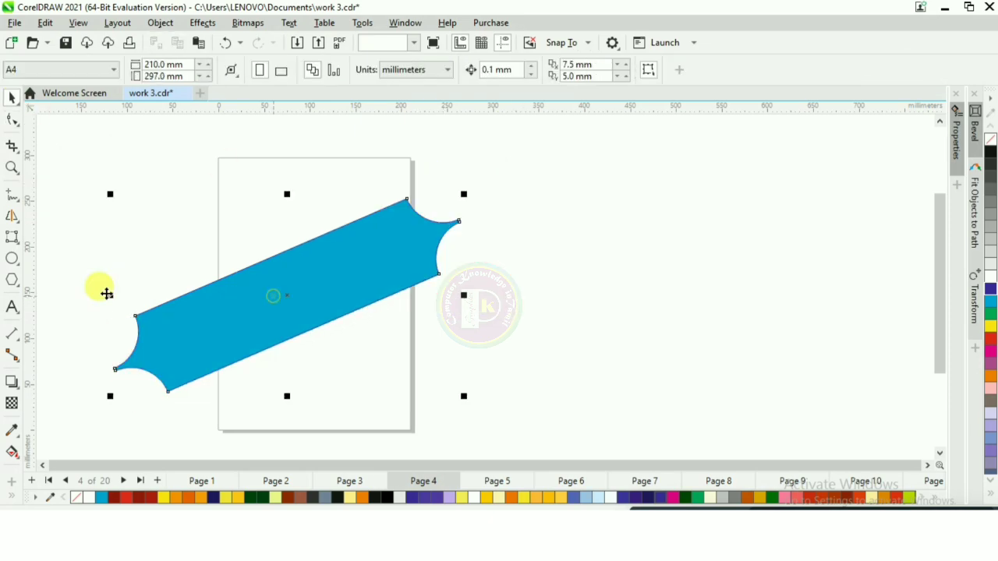
key(Delete)
Draw an ellipse about 220 by 207 mm on the page, with a yellow fill and a cyan outline
click(11, 258)
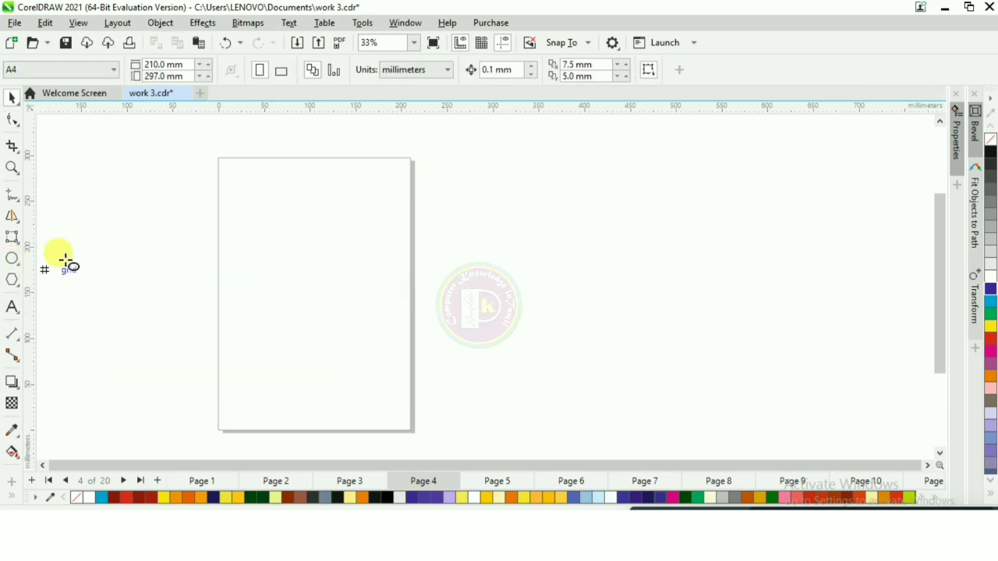
drag(240, 180, 451, 380)
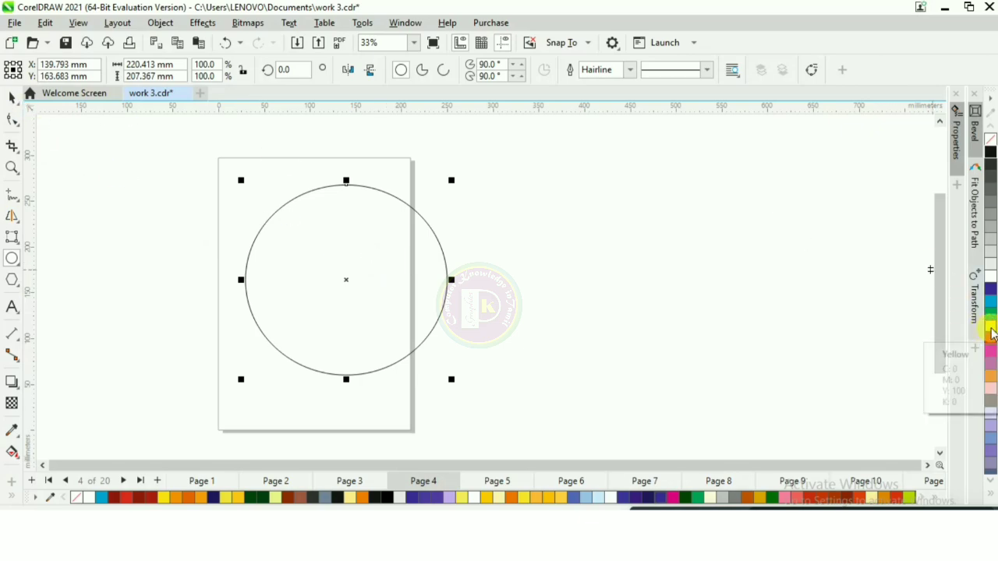
click(991, 328)
right_click(991, 305)
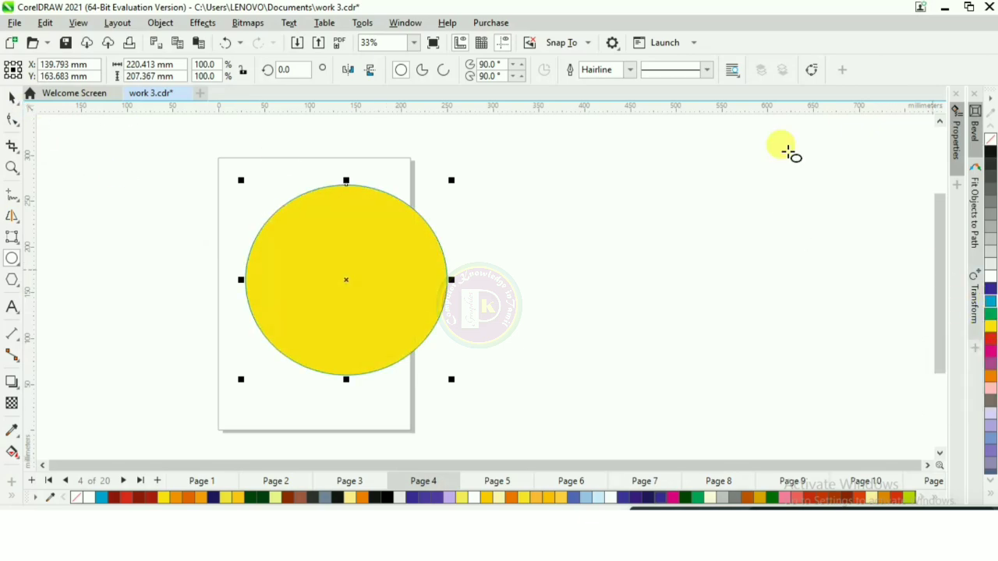
Set the yellow ellipse's outline width to 8.0 pt and move the ellipse up by about 20 mm
click(630, 69)
click(626, 189)
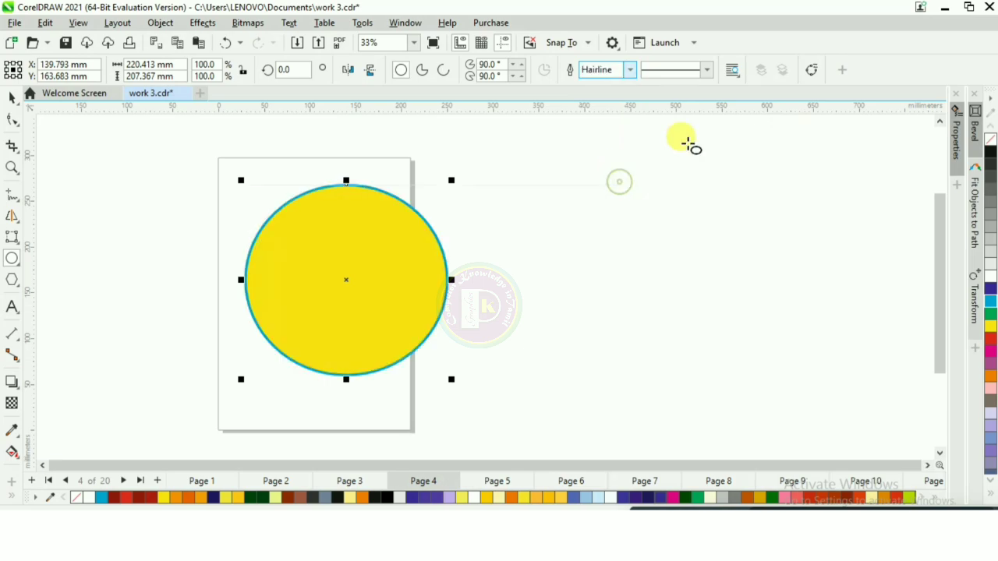
key(space)
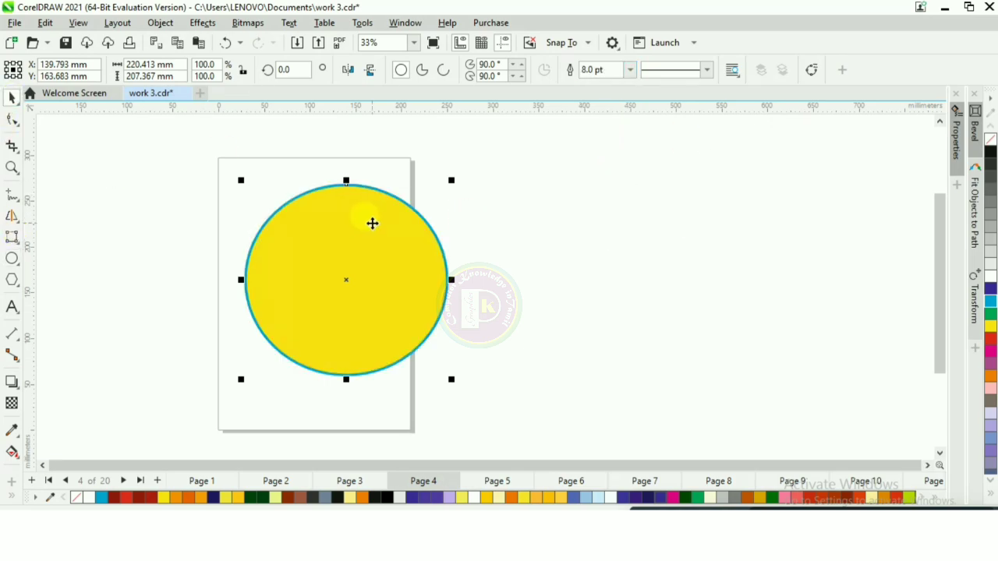
drag(377, 216, 377, 197)
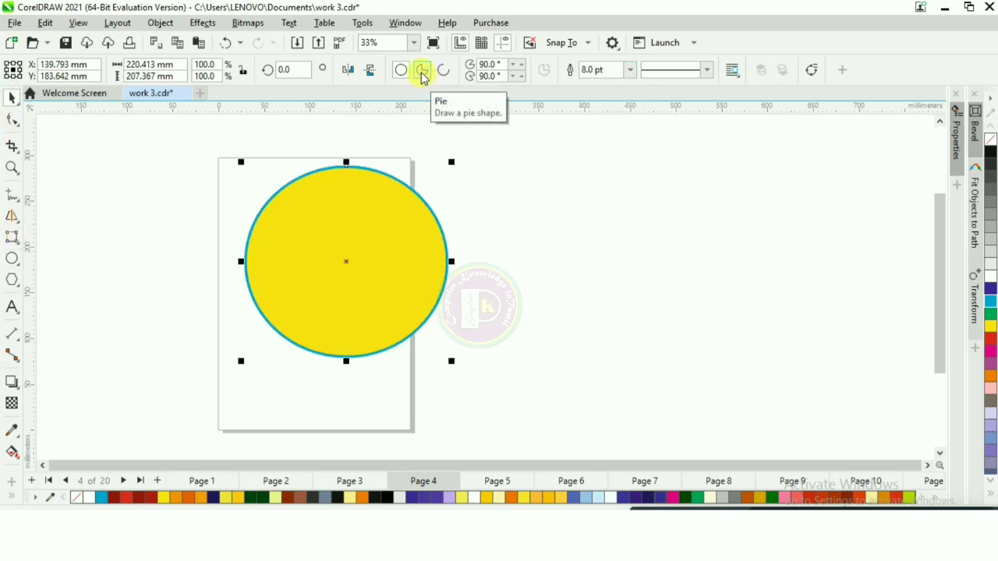
Convert the yellow ellipse to a pie, try the arc shape, and return to the pie
click(421, 72)
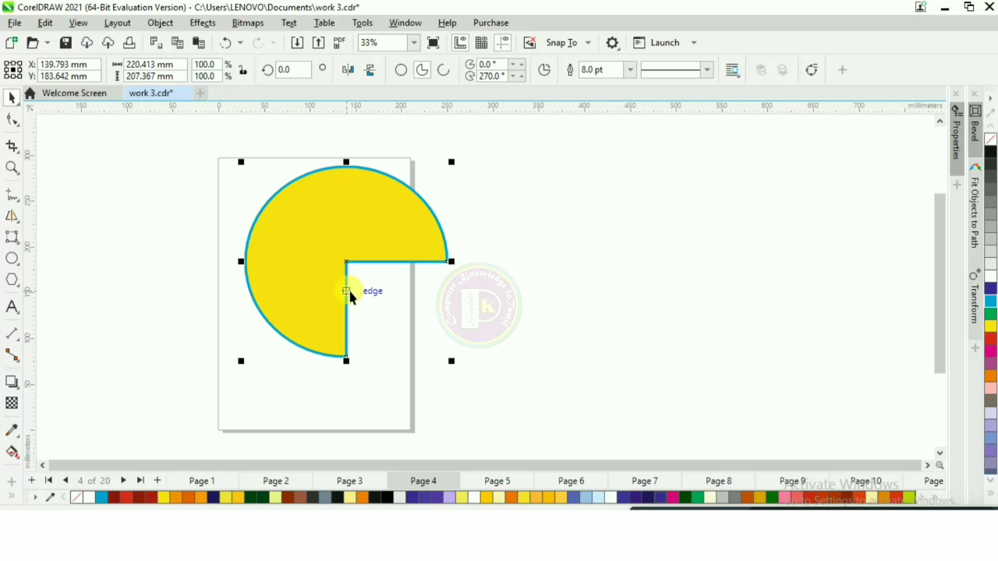
click(442, 72)
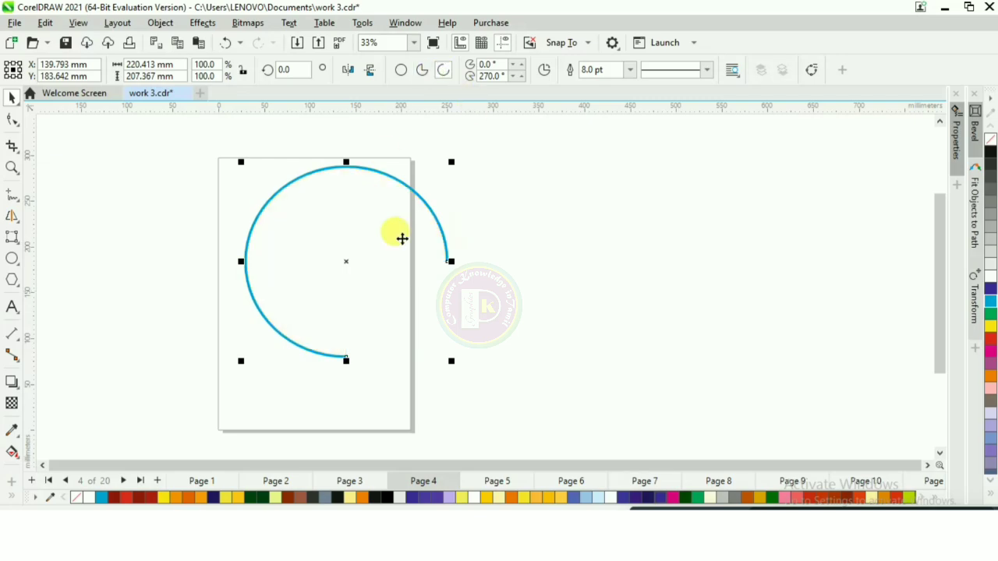
click(422, 72)
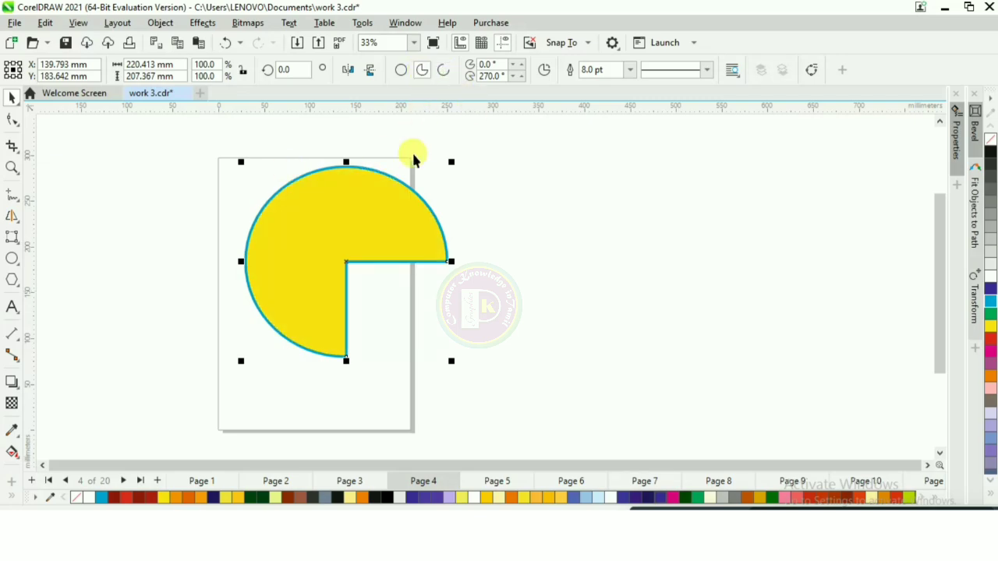
Try reversing the pie's direction to the missing quarter and switch back, twice
click(545, 71)
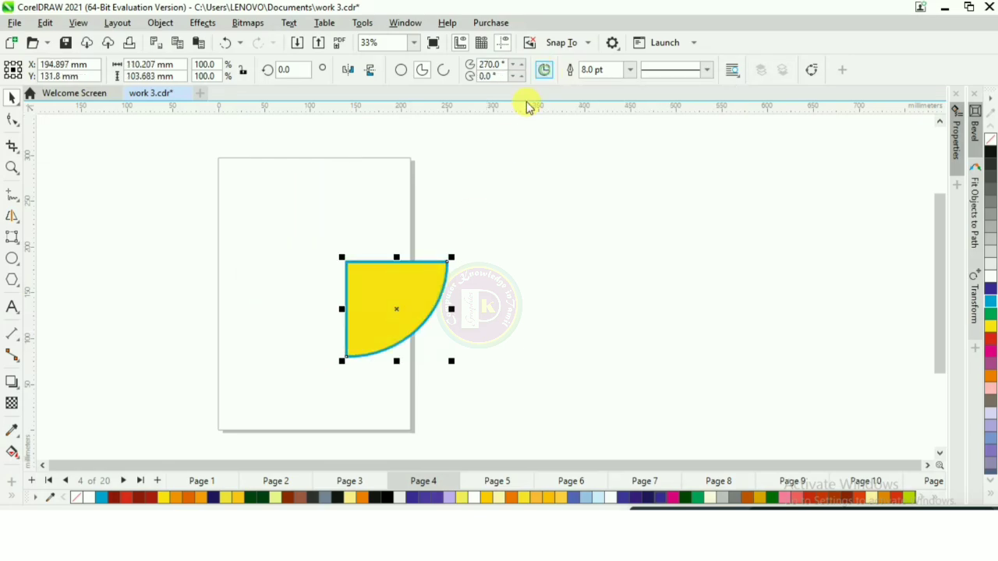
click(544, 71)
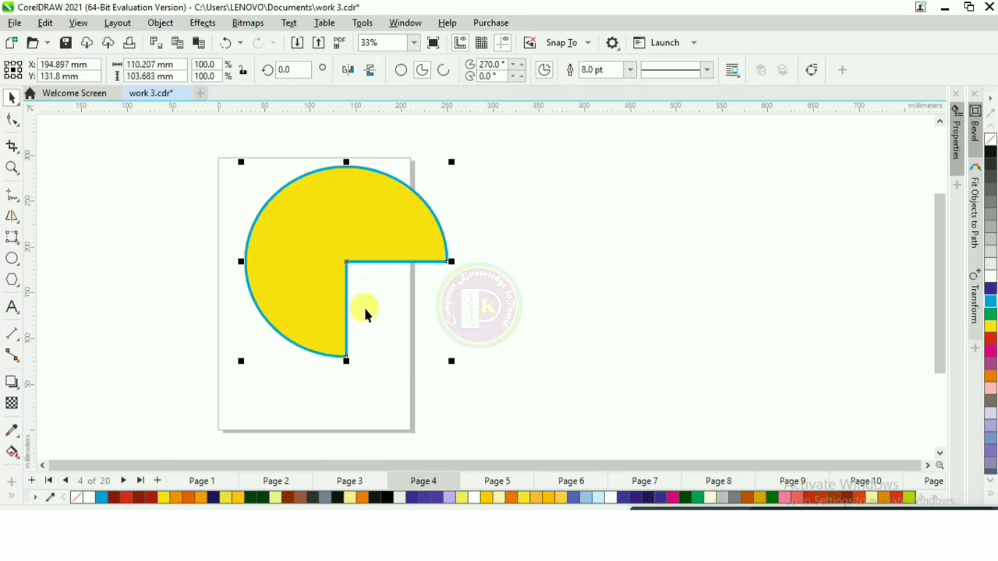
click(546, 70)
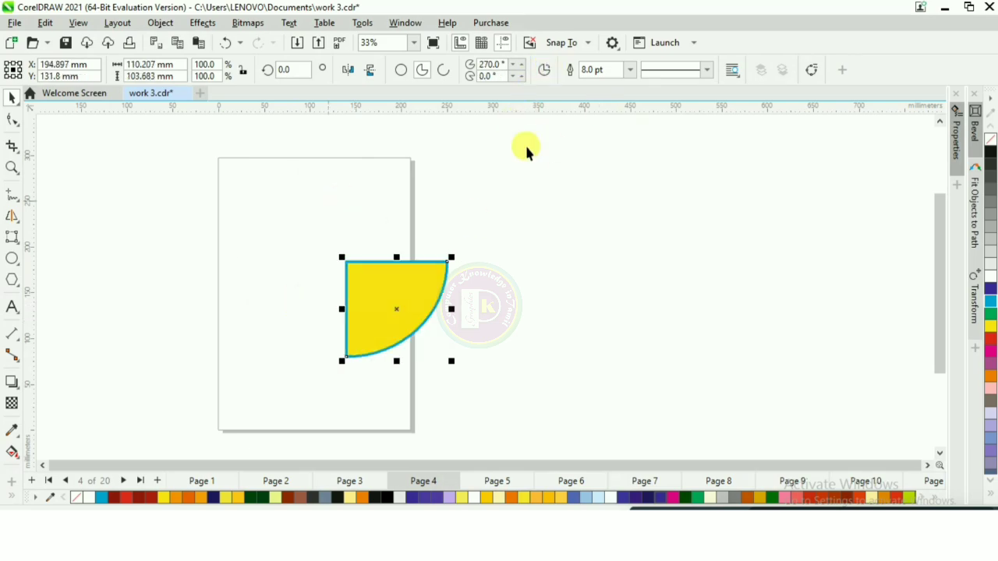
click(547, 71)
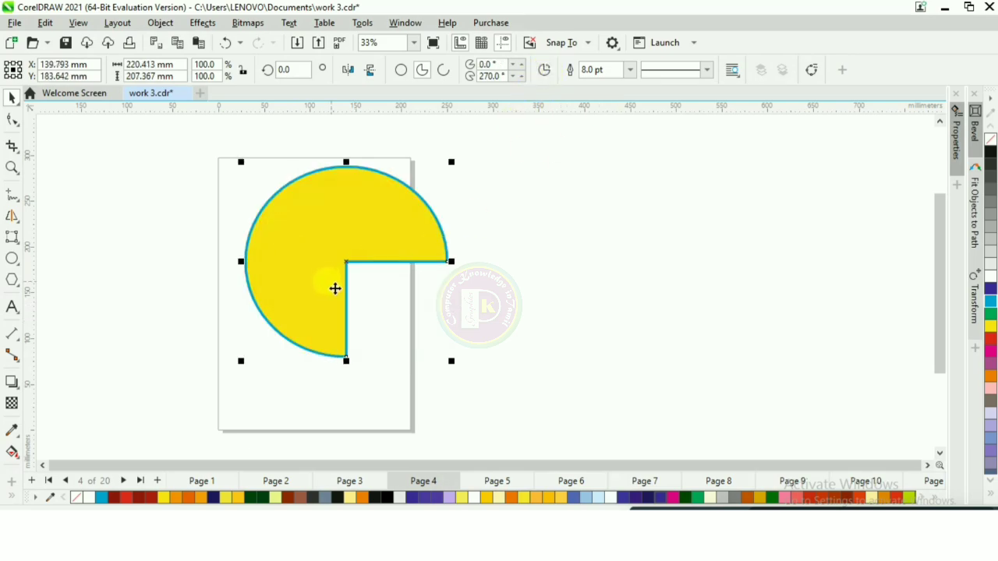
Set the pie's starting angle to 27° and its ending angle to 268°
click(521, 64)
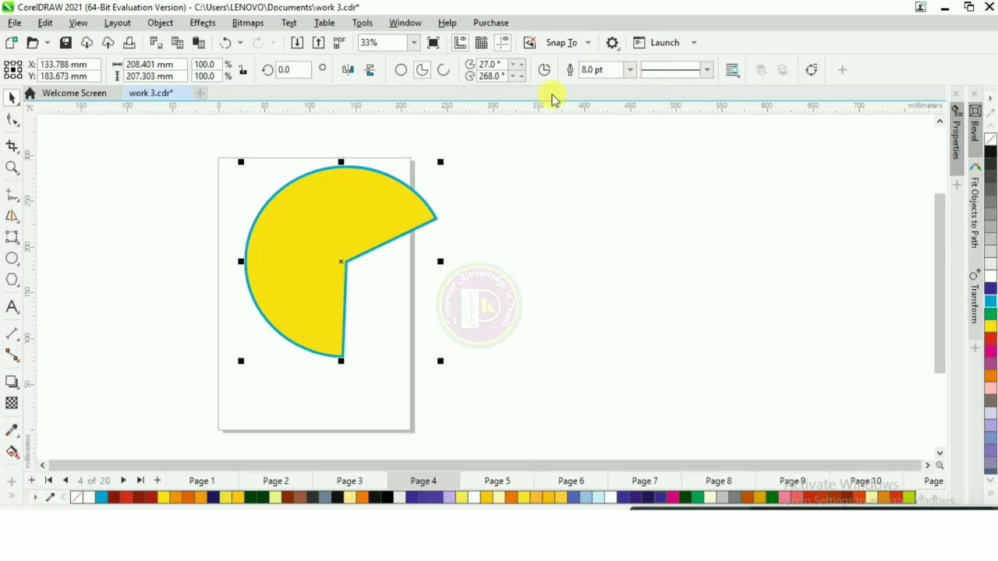
Delete the yellow pie and draw a tilted 3-point ellipse across the page
key(Delete)
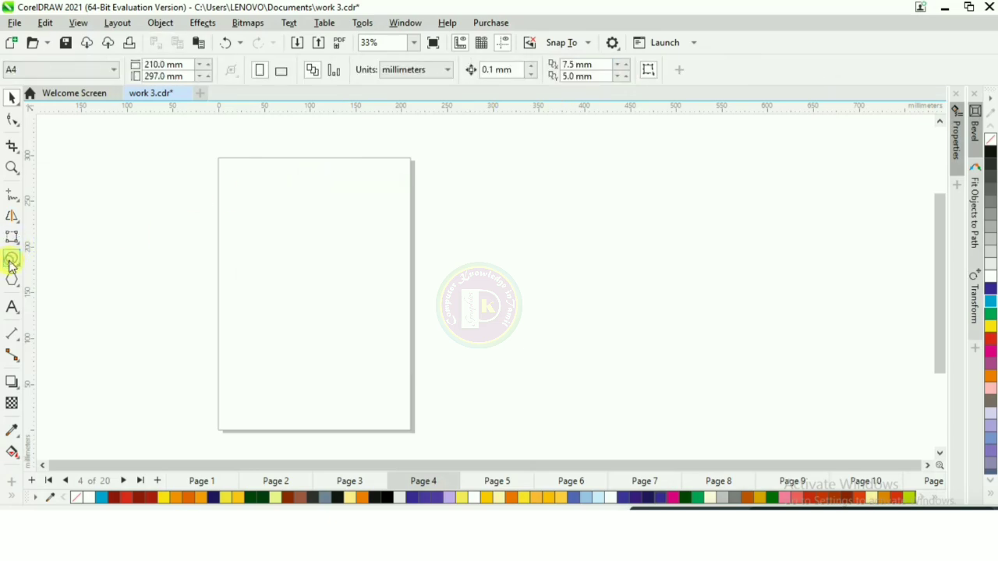
click(11, 265)
click(69, 279)
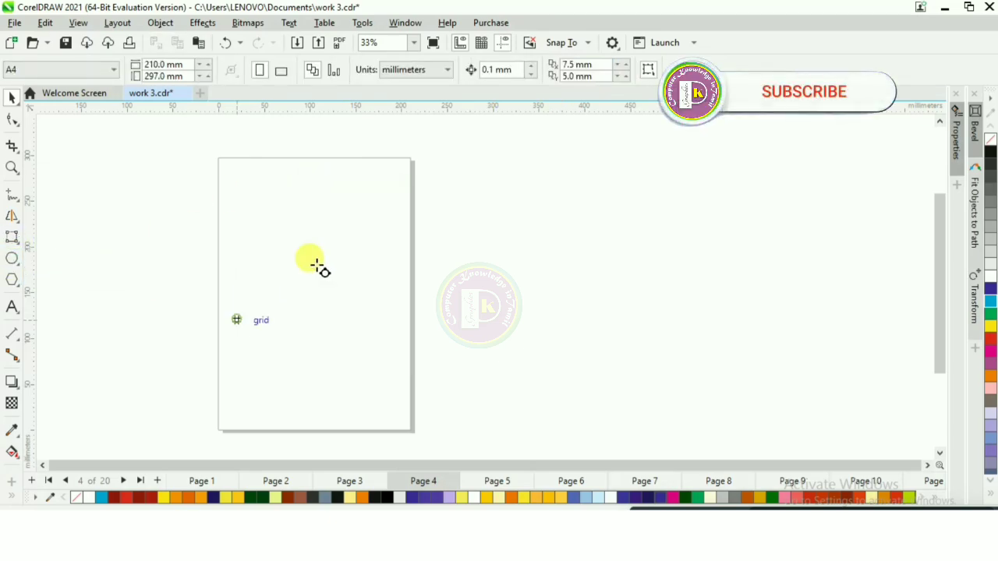
drag(317, 266, 396, 181)
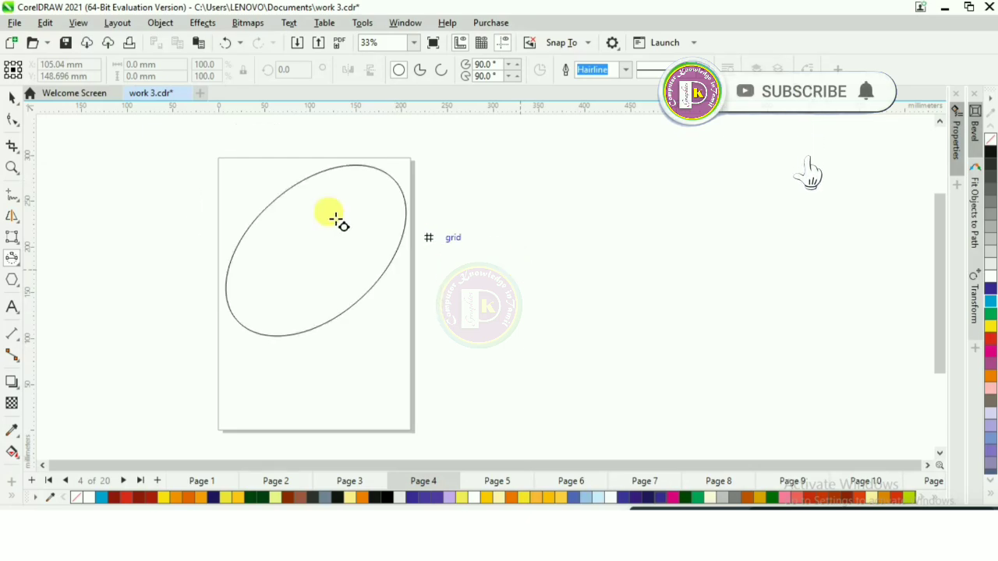
click(242, 273)
Replace the tilted ellipse with an upright 3-point ellipse about 104 by 217 mm on the page and a diagonal one beside it
key(Delete)
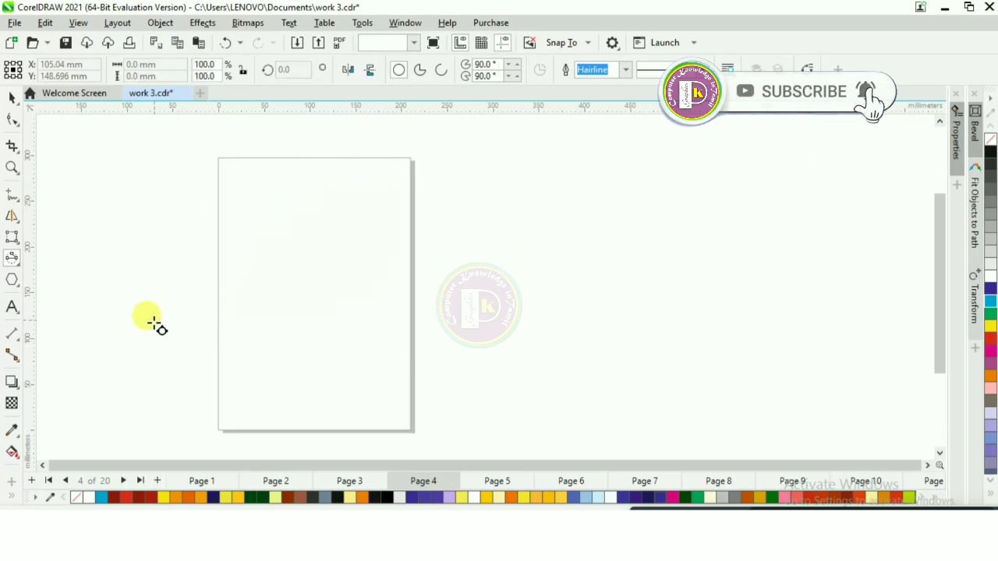
drag(267, 168, 270, 298)
drag(269, 354, 268, 367)
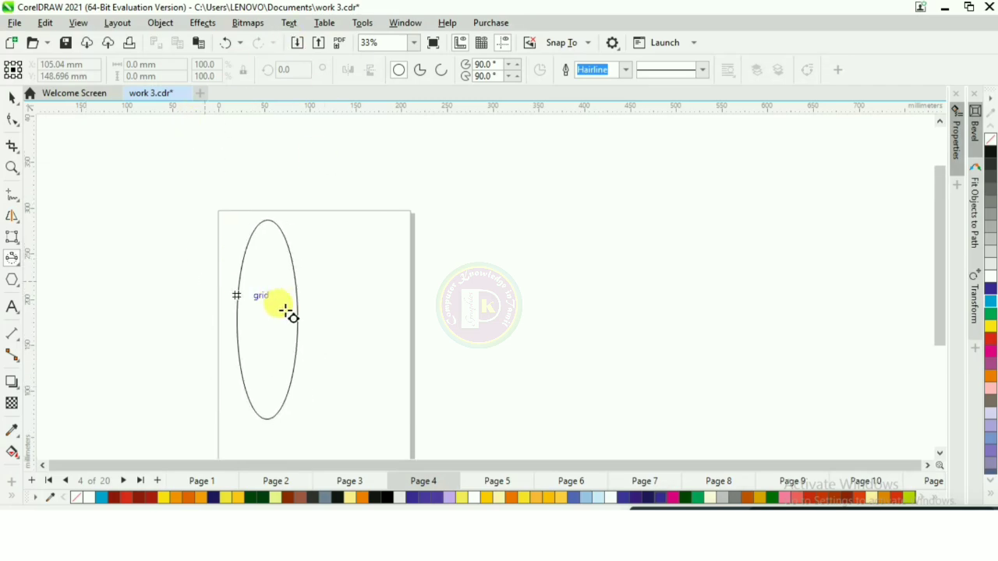
click(313, 319)
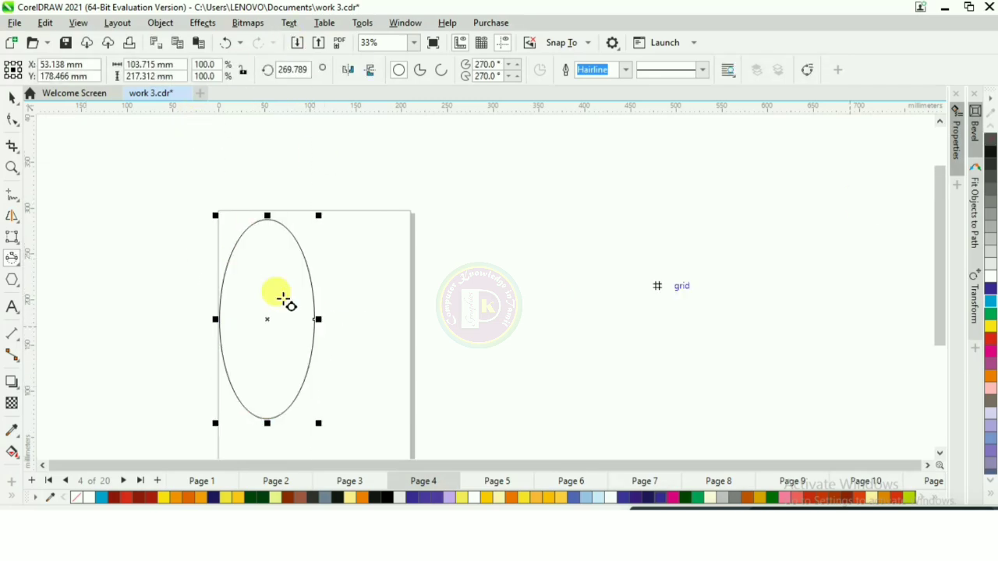
drag(356, 153, 566, 309)
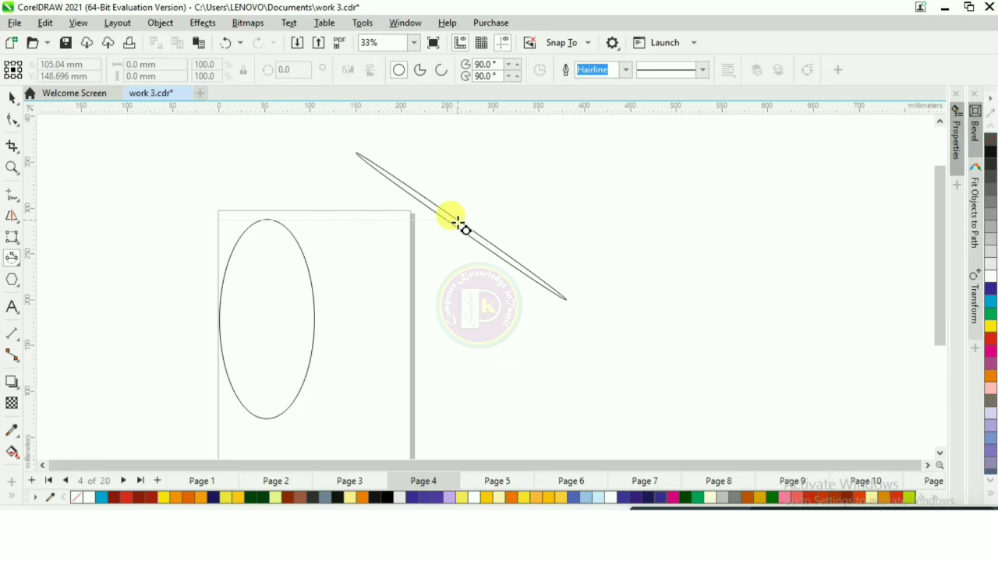
click(461, 225)
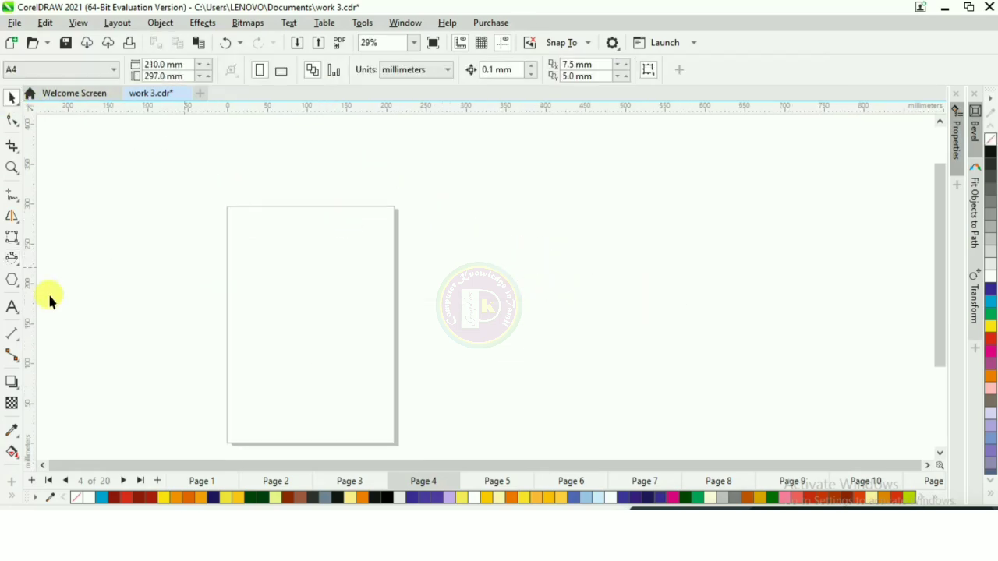
Draw a five-sided polygon about 158 mm wide and 133 mm high on the upper part of the page
click(11, 281)
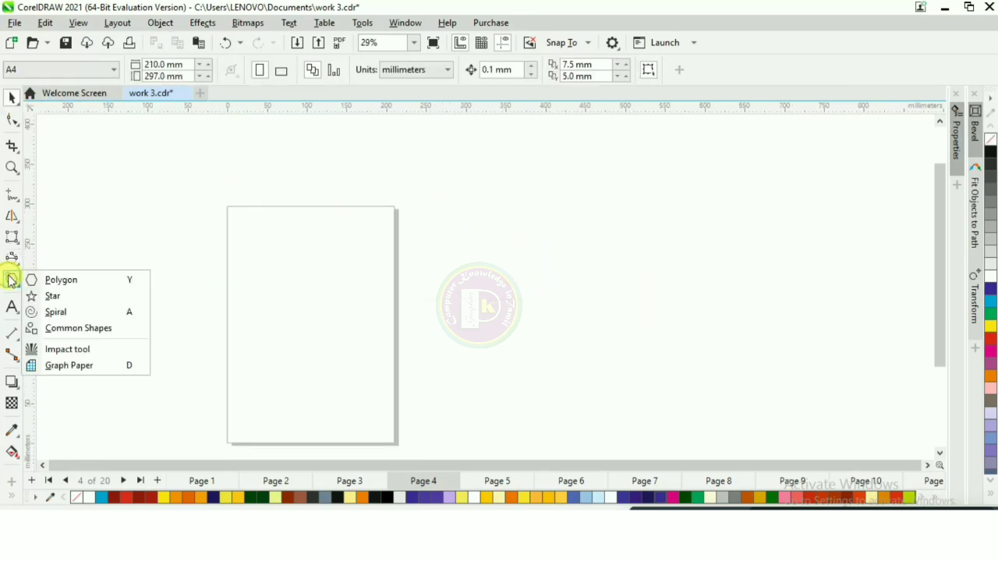
click(80, 278)
drag(261, 199, 378, 297)
scroll(375, 204, up, 1)
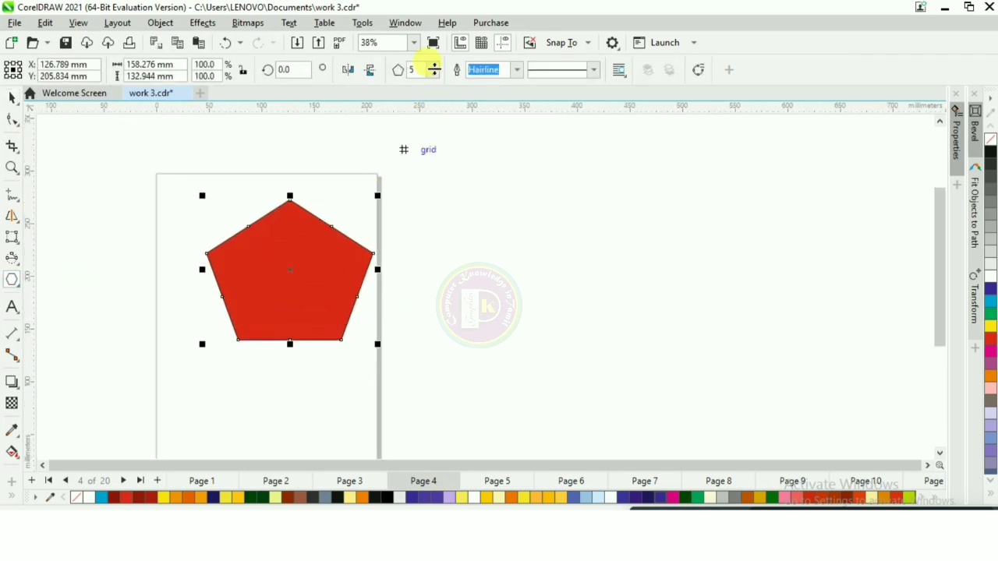
Set the polygon's number of sides to 7 and fill it with dark blue
click(434, 66)
click(434, 67)
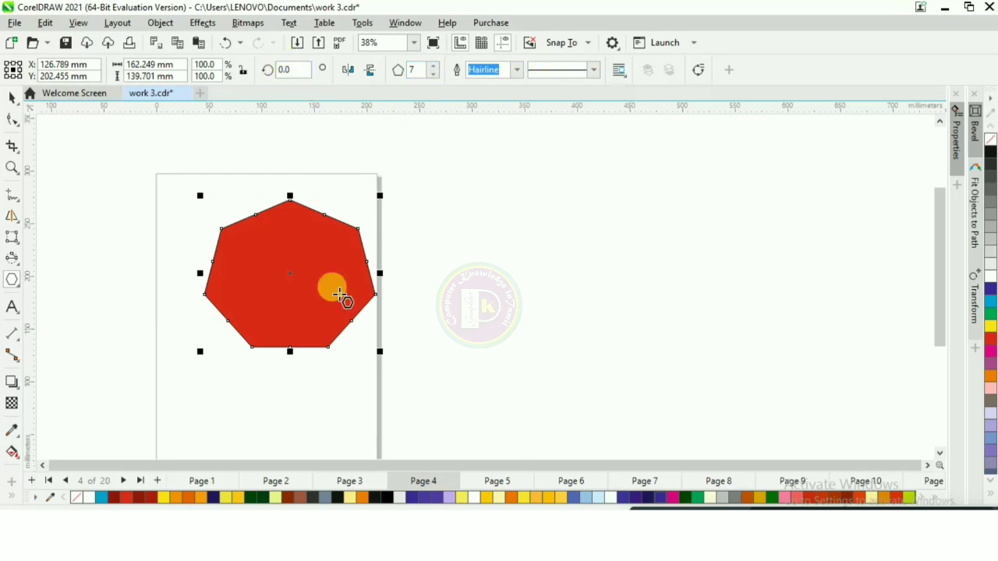
click(991, 284)
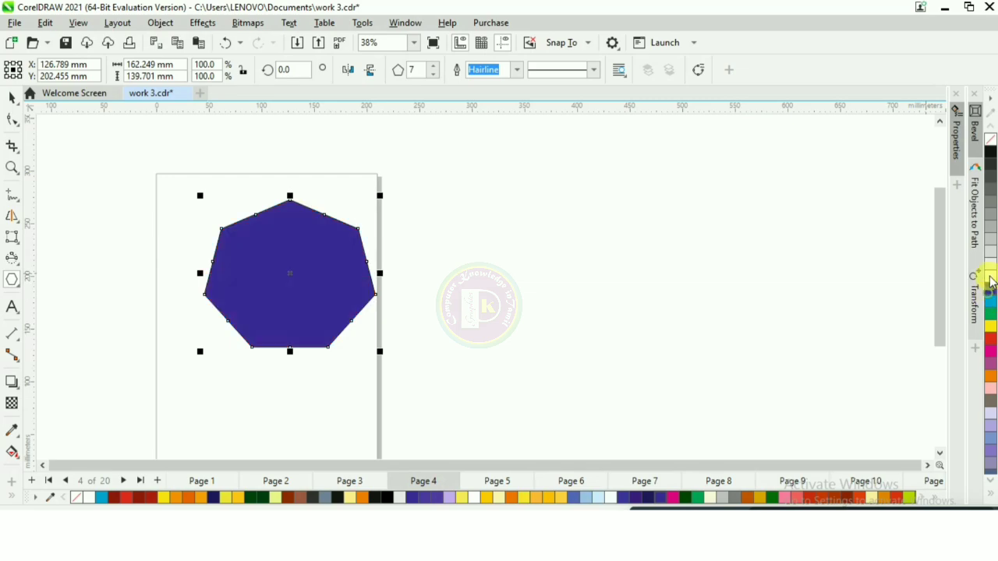
Delete the dark blue polygon and draw a star on the upper part of the page
click(12, 117)
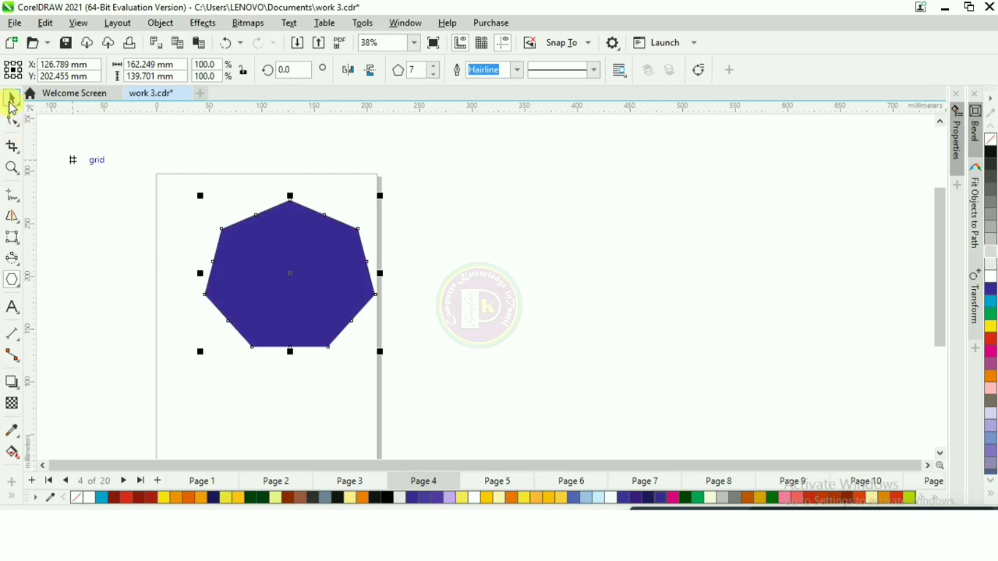
key(Delete)
click(14, 285)
click(66, 302)
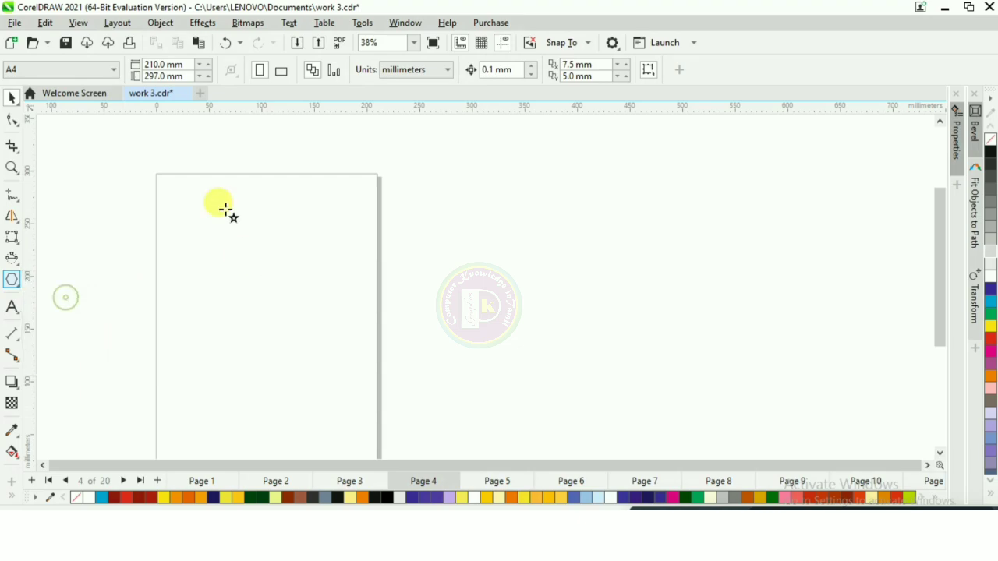
drag(219, 156, 369, 307)
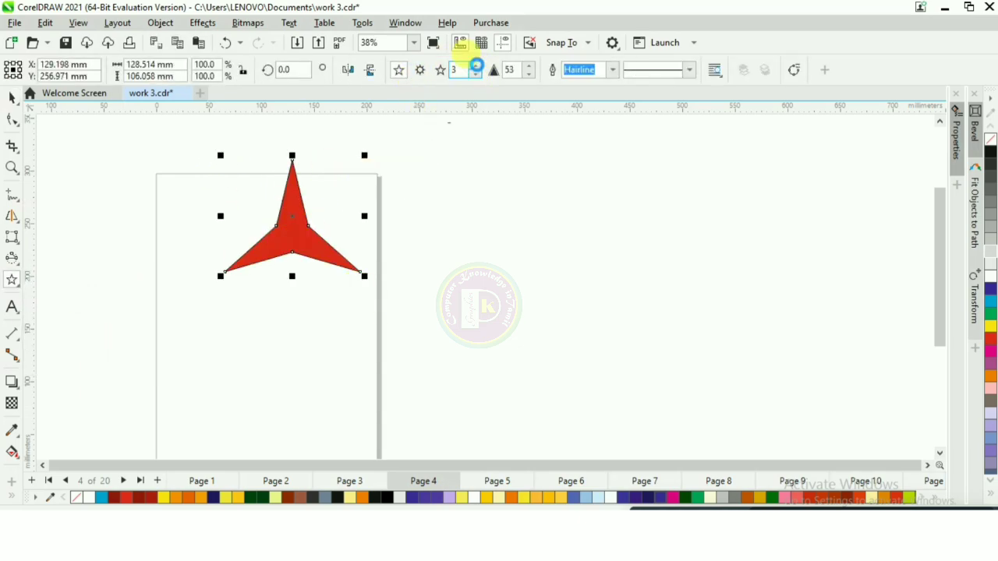
Set the star's number of points to 13 and its sharpness to 10
drag(476, 68, 478, 70)
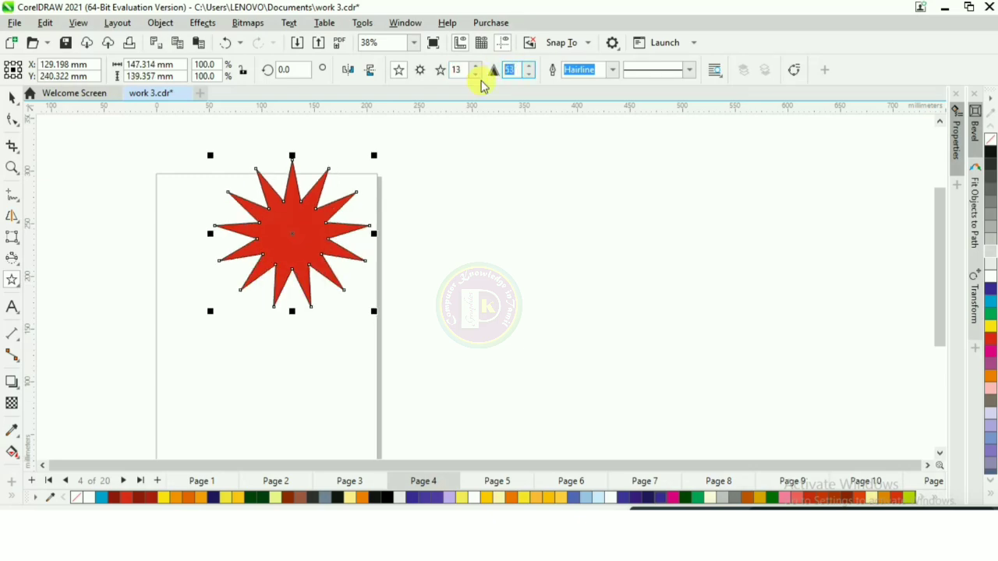
key(Return)
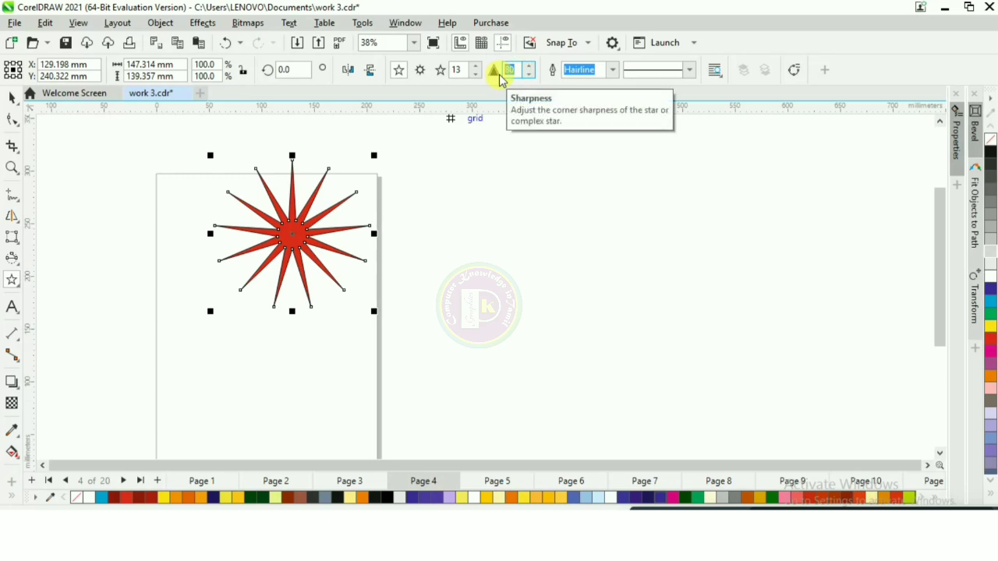
text(10)
key(Return)
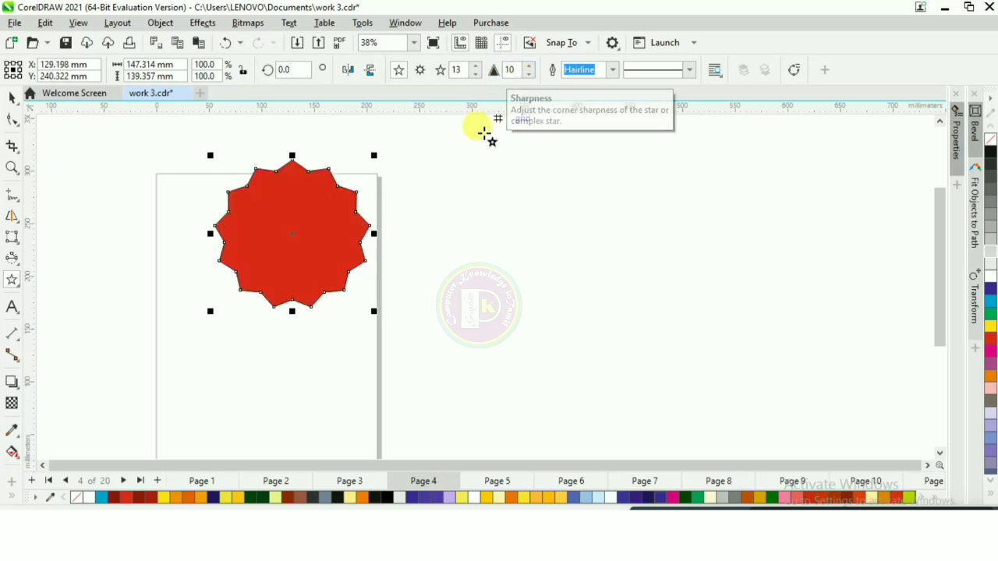
Draw a complex star about 211 by 200 mm beside the page, with 24 points and a sharpness of 10
click(419, 72)
drag(421, 175, 638, 368)
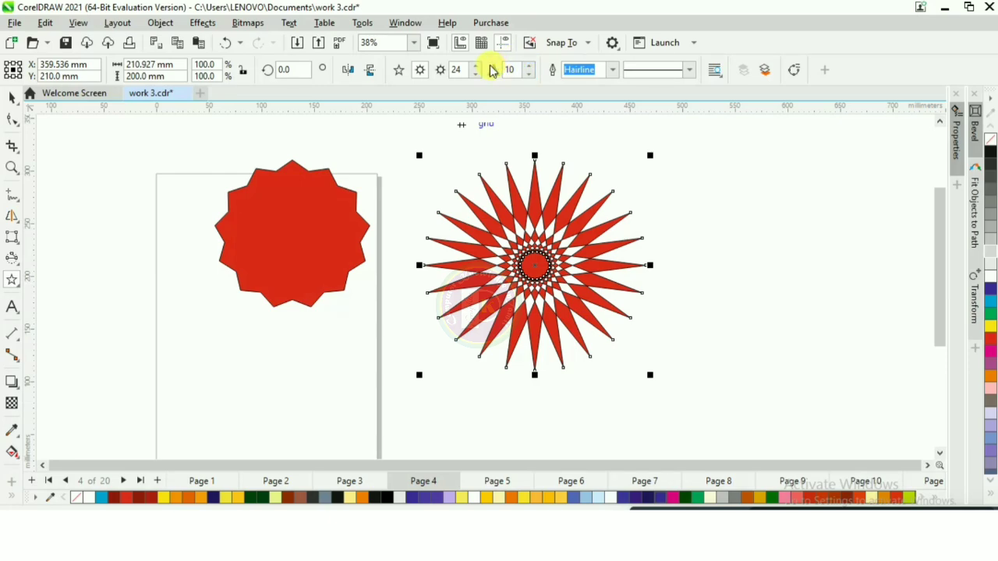
Try 100 points on the complex star and undo the change
text(100)
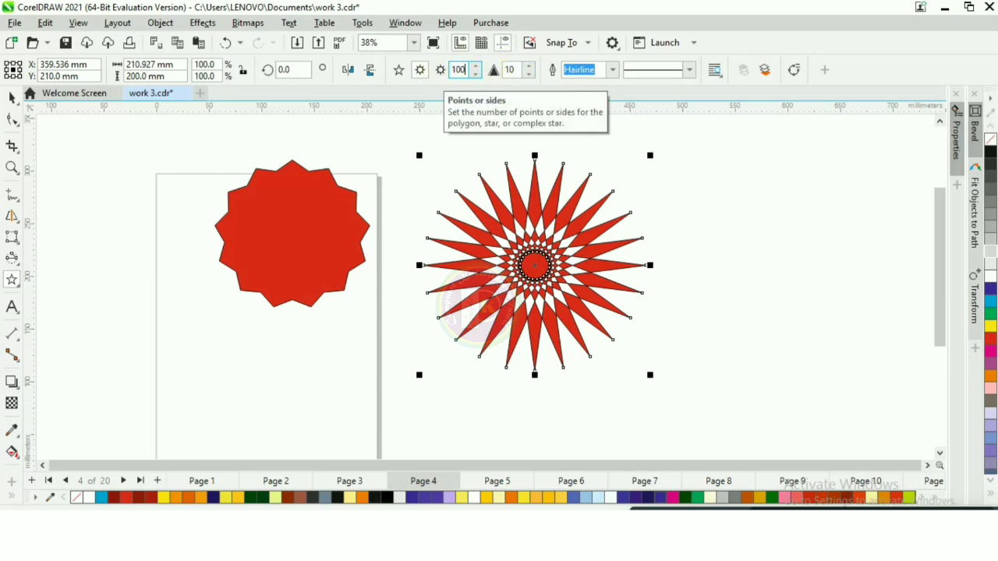
key(Return)
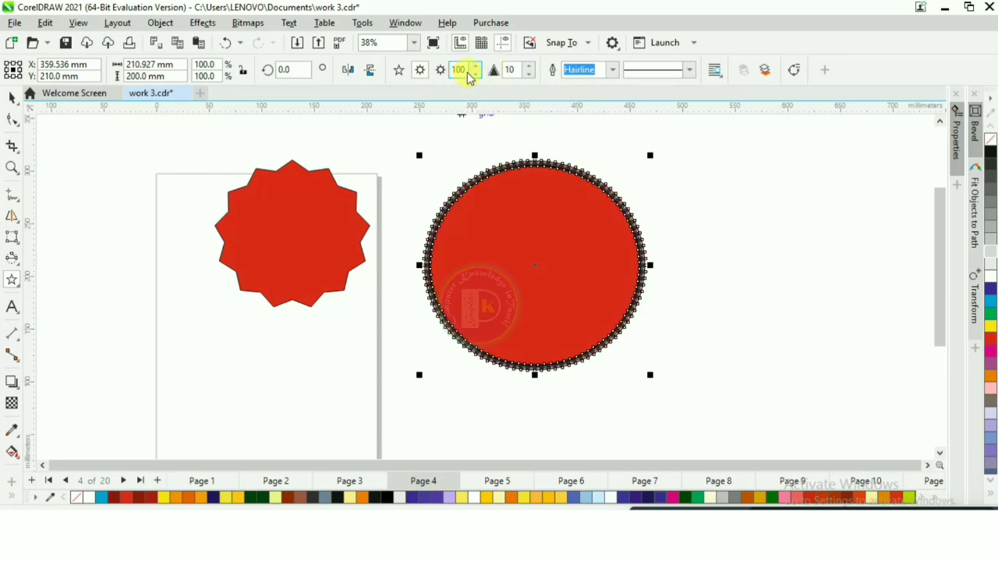
key(ctrl+z)
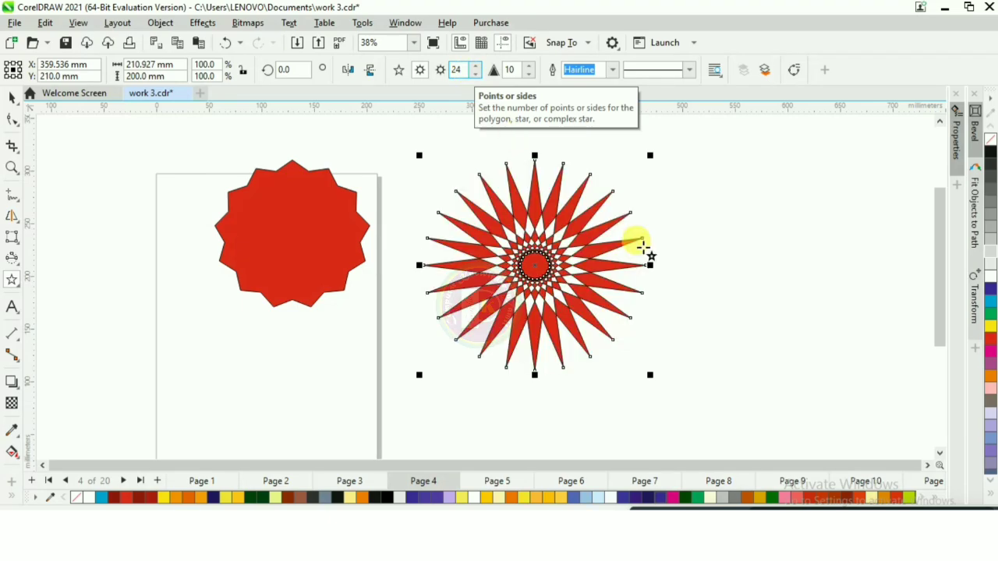
Format the complex star with a green fill and a white outline in a widely spaced dotted line style
click(990, 284)
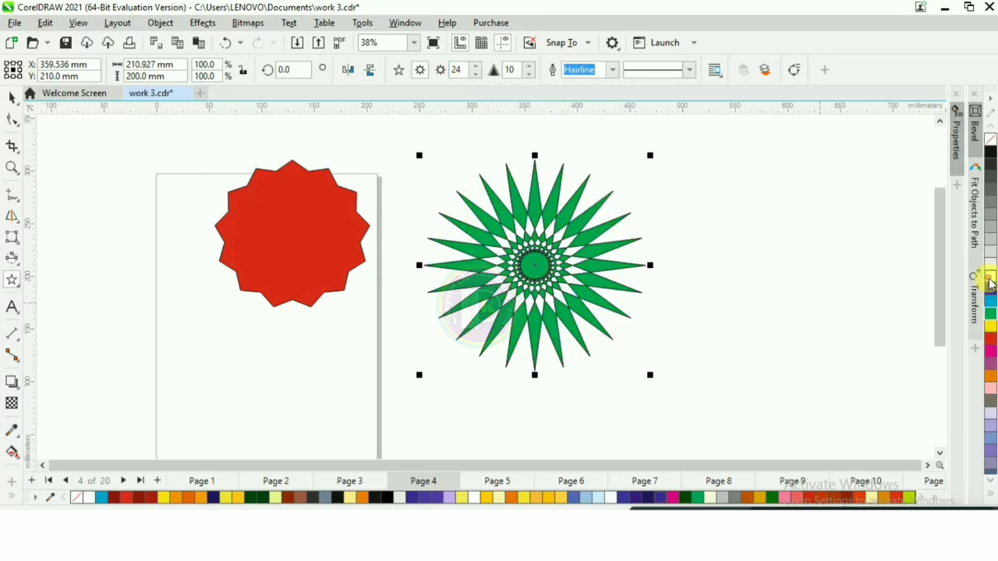
right_click(990, 285)
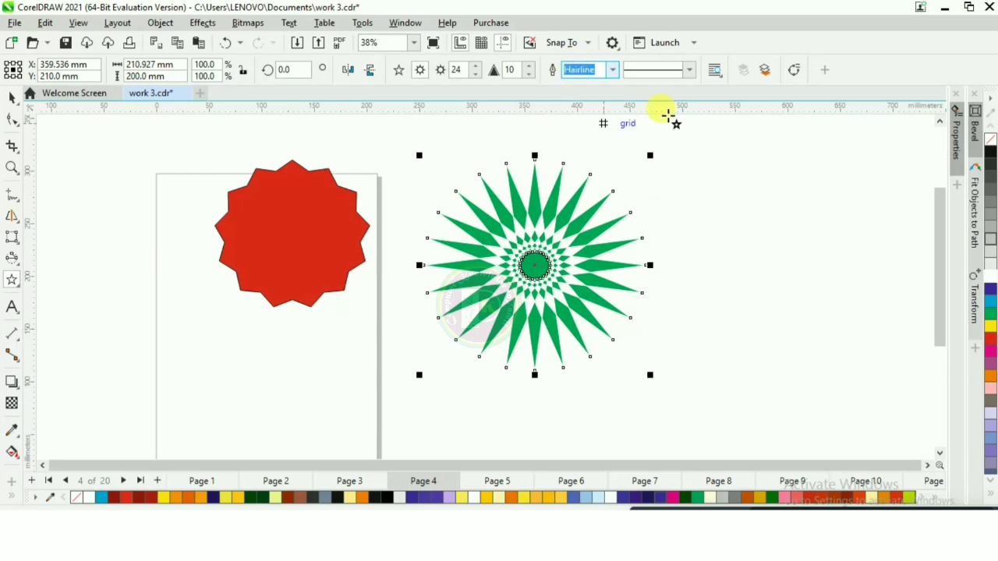
click(689, 69)
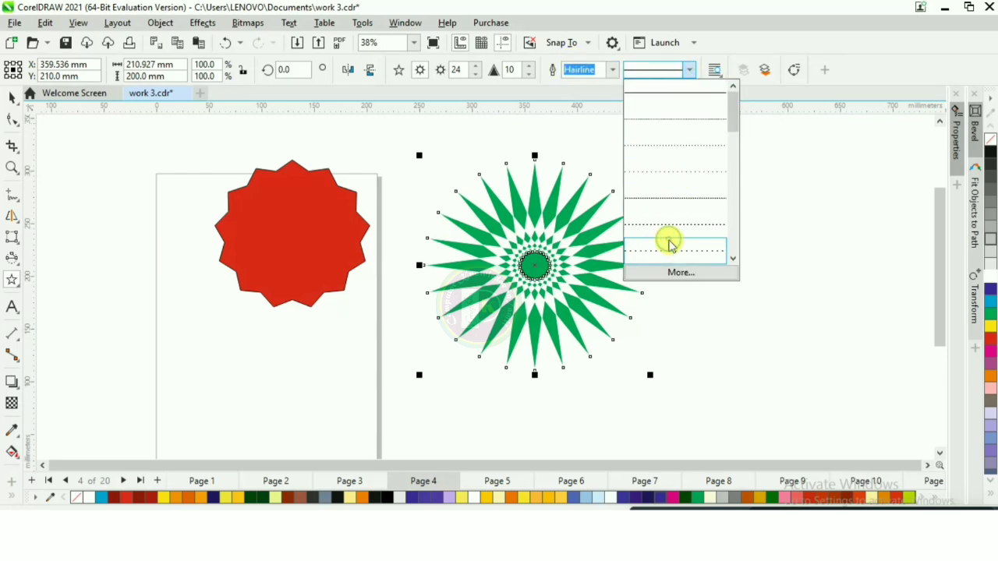
click(669, 244)
Select both stars together and delete them
click(11, 96)
drag(179, 129, 757, 397)
key(Delete)
Draw a spiral with 1 revolution on the page and a second spiral with 2 revolutions beside it
click(11, 282)
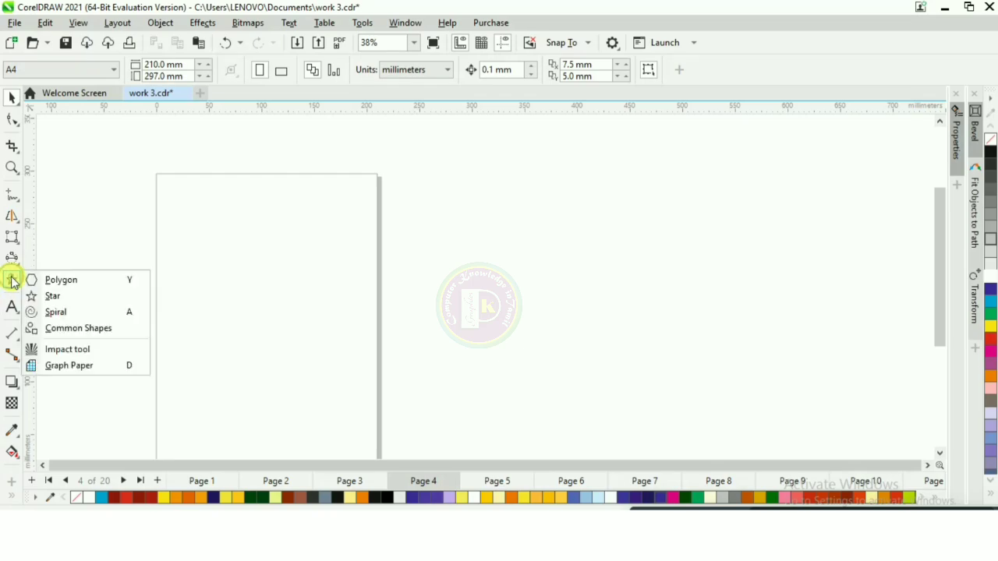
click(68, 316)
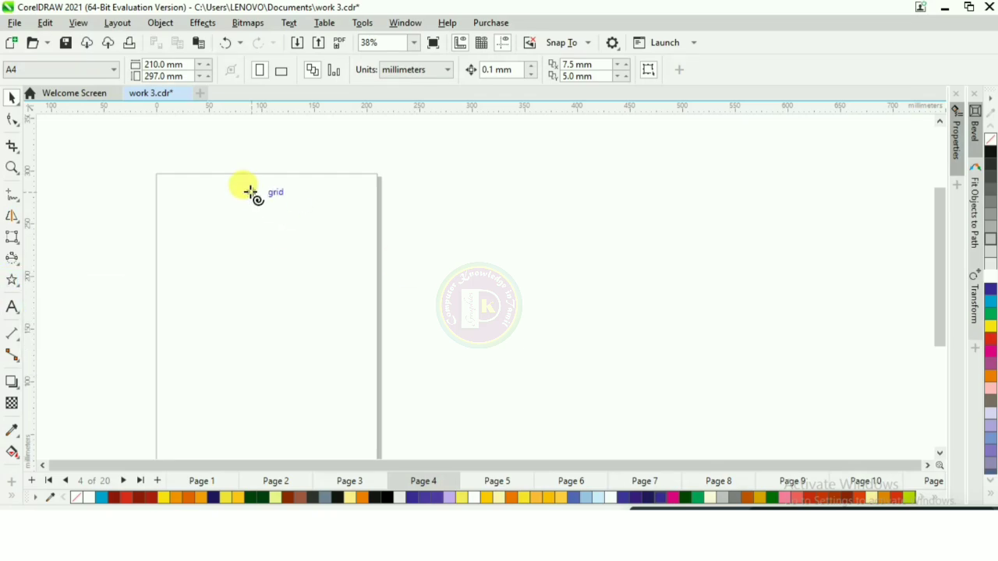
scroll(248, 300, up, 1)
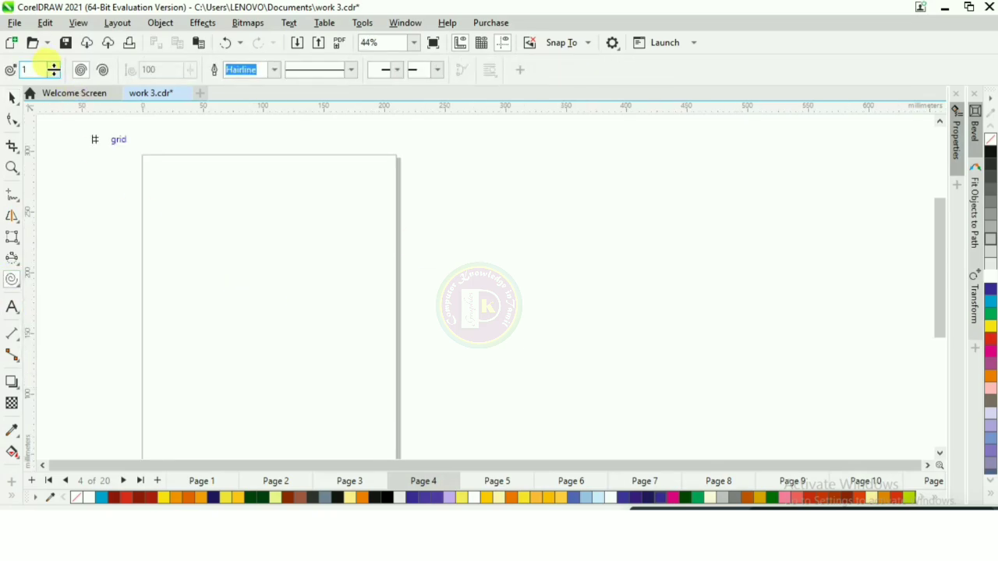
drag(195, 184, 355, 302)
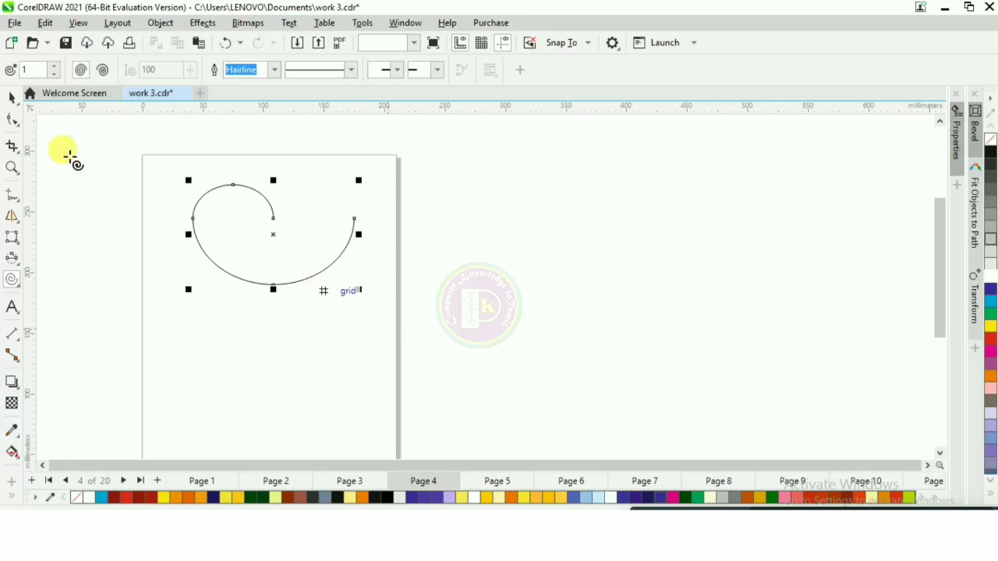
text(2)
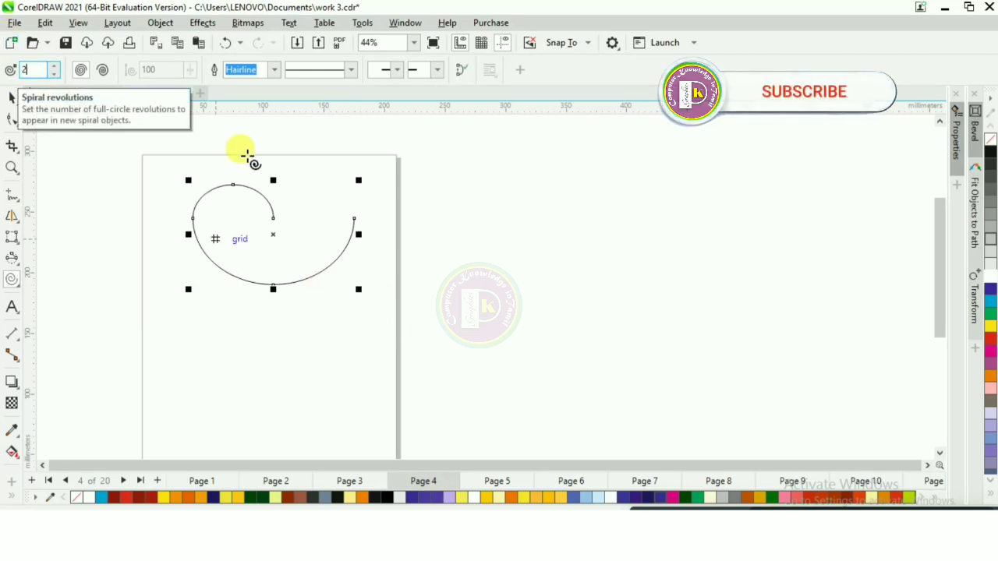
drag(445, 169, 578, 273)
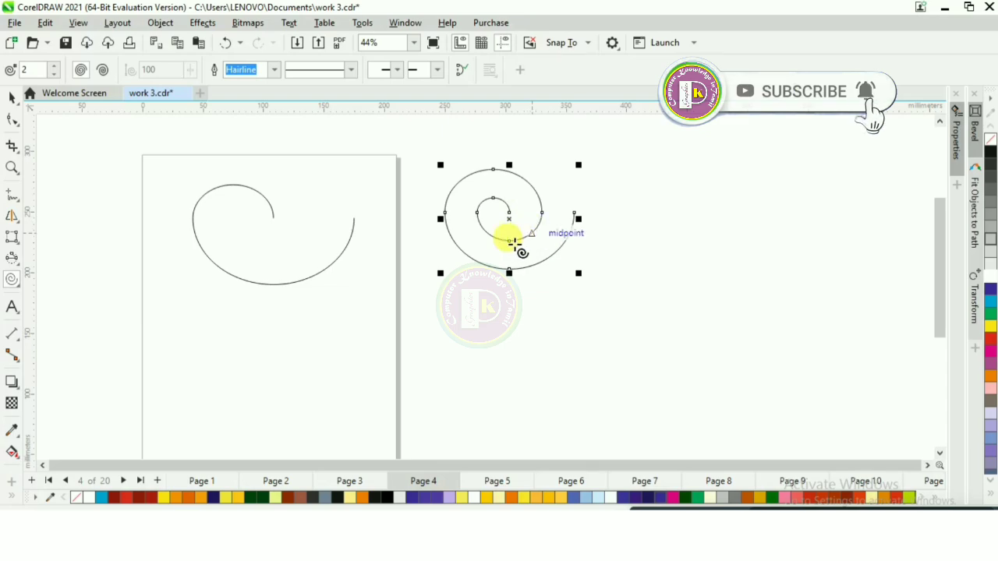
Apply an Artistic Media preset stroke 21.939 mm wide to the two-revolution spiral and color it red
click(12, 218)
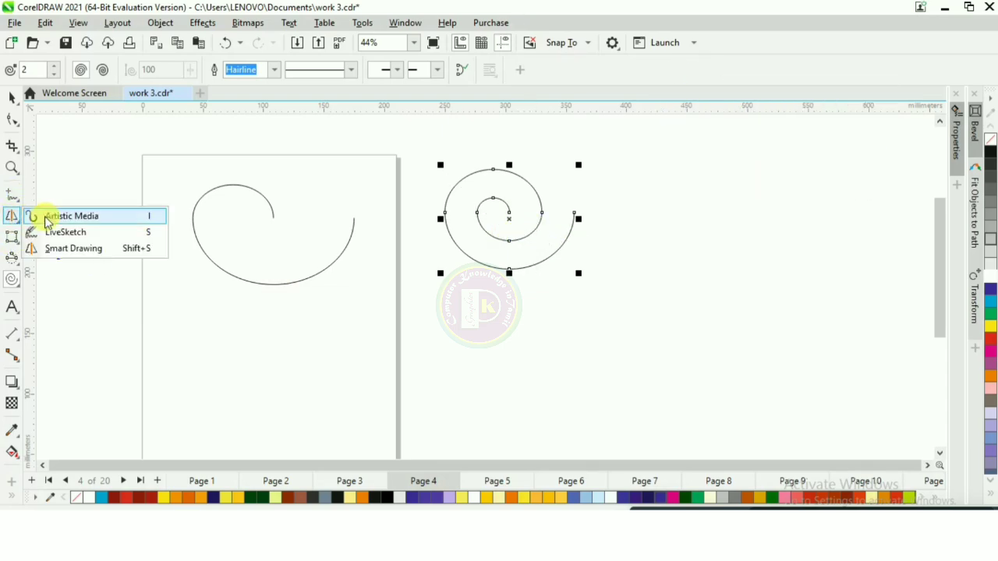
click(54, 221)
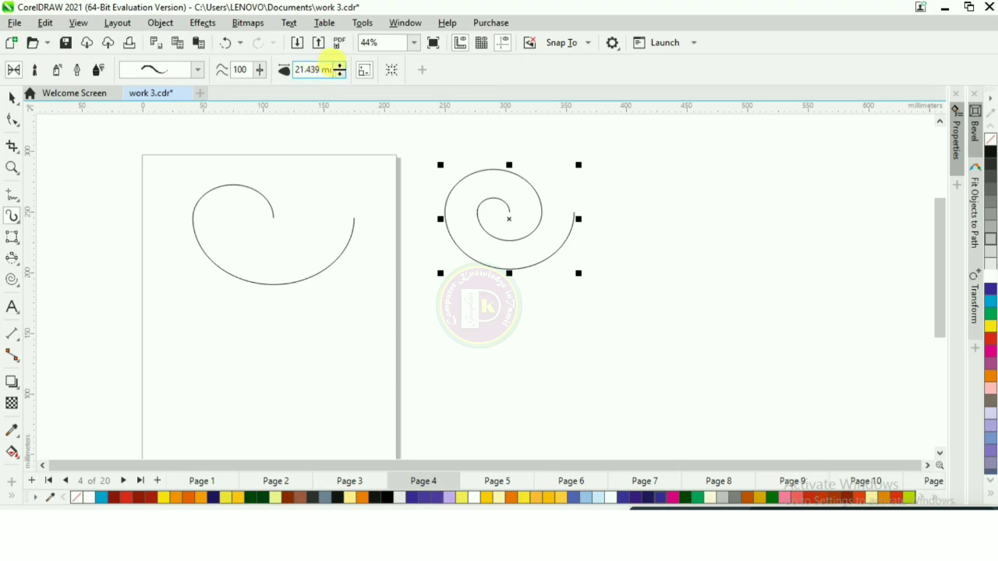
click(341, 68)
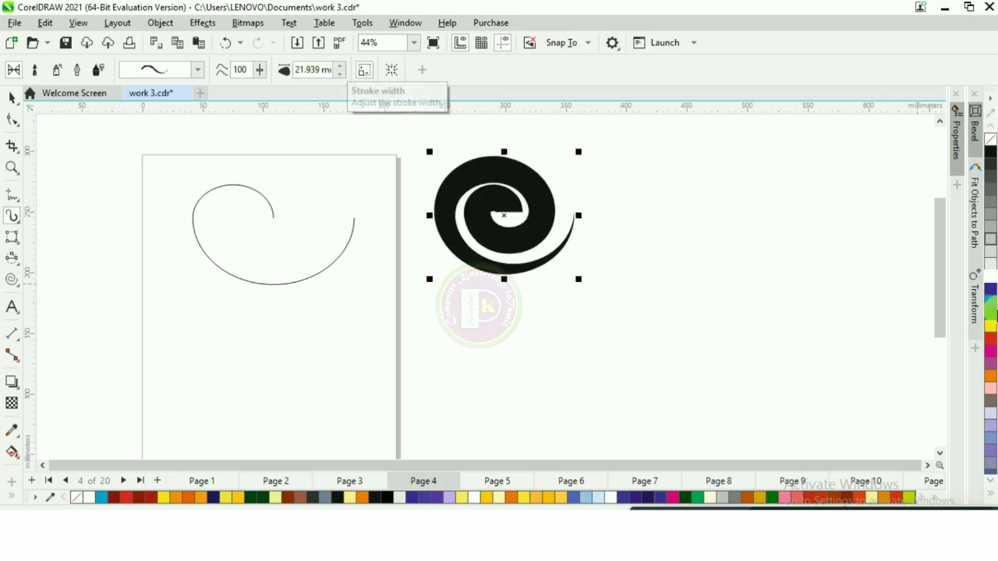
click(992, 341)
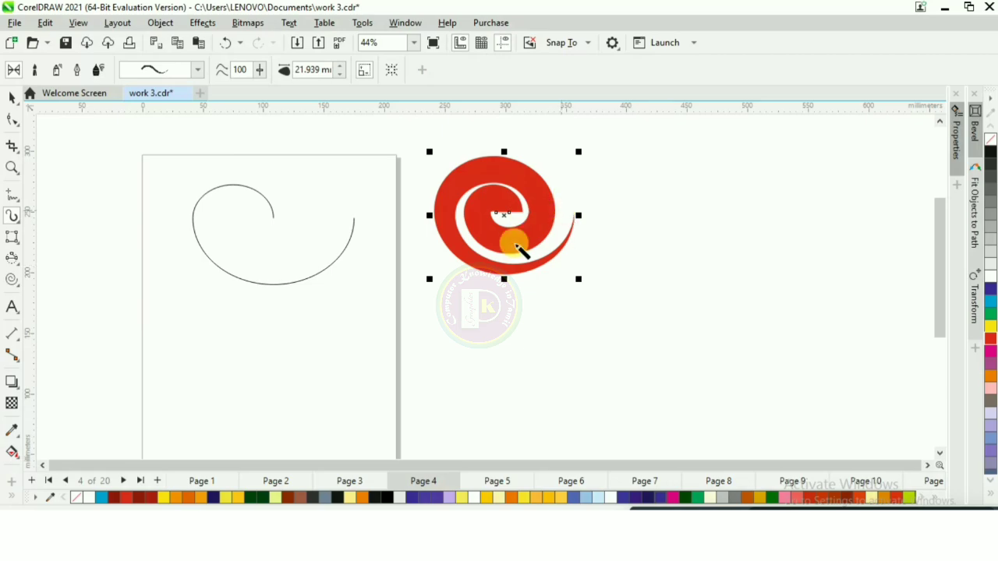
Draw a two-revolution logarithmic spiral with expansion factor 100 on the page, plus a two-revolution symmetrical spiral to its upper left
click(11, 280)
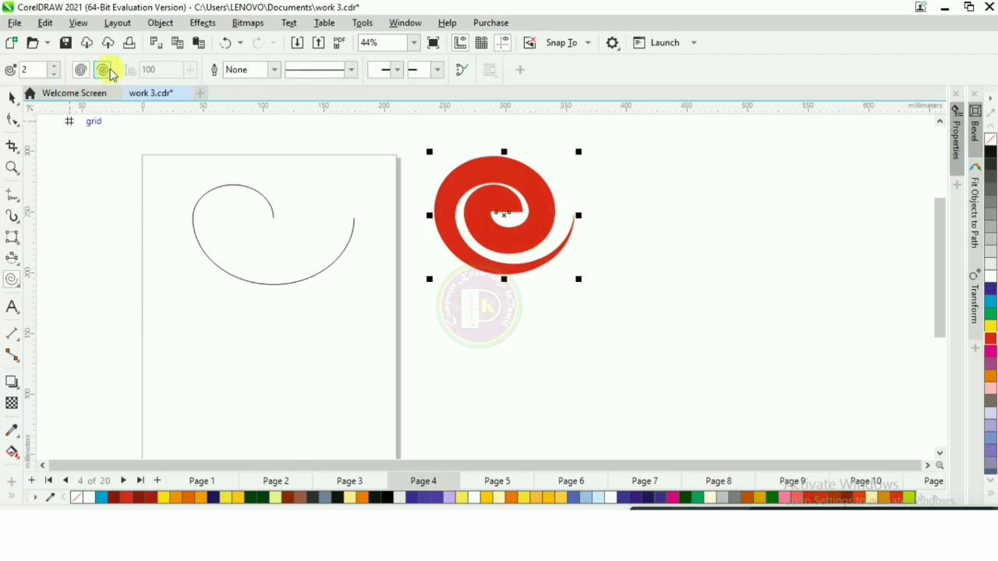
click(102, 71)
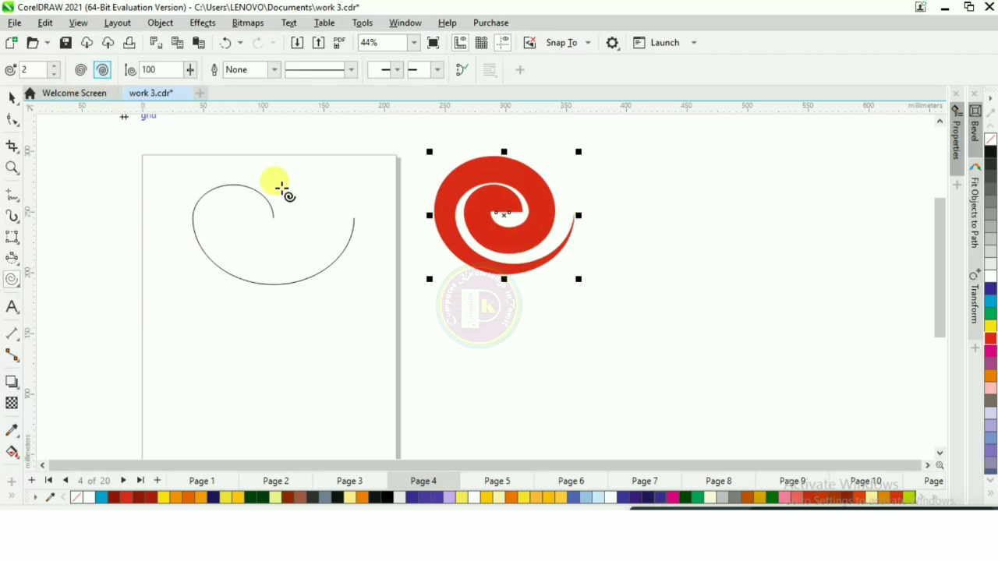
drag(396, 266, 256, 369)
click(80, 71)
drag(147, 187, 247, 284)
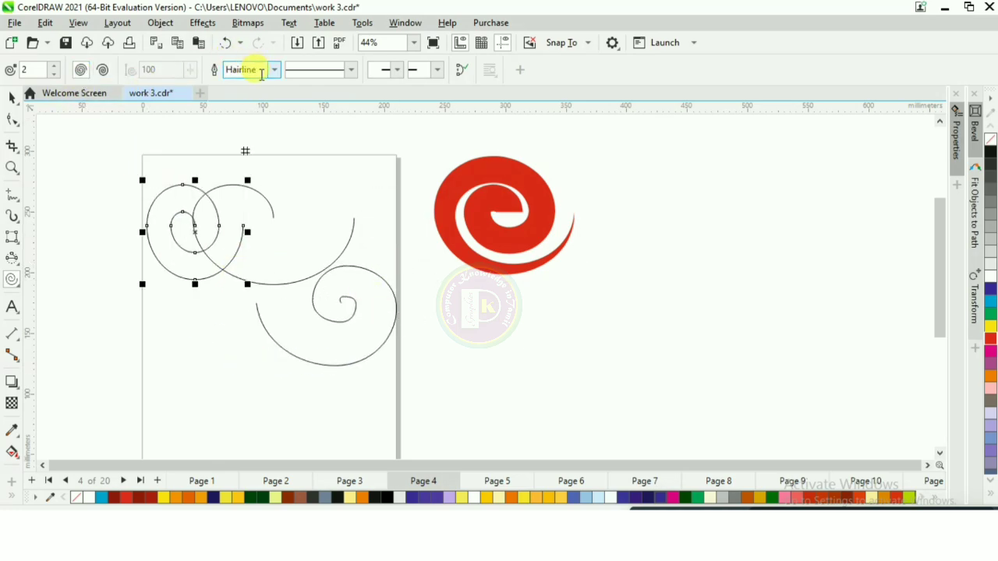
Apply a start arrowhead and an end arrowhead to the newly drawn symmetrical spiral
click(397, 74)
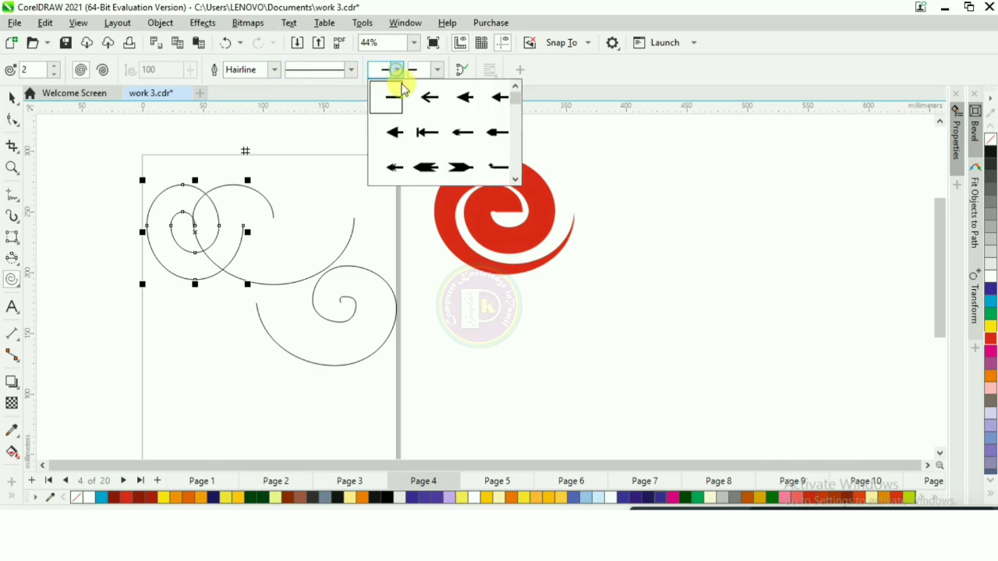
click(414, 131)
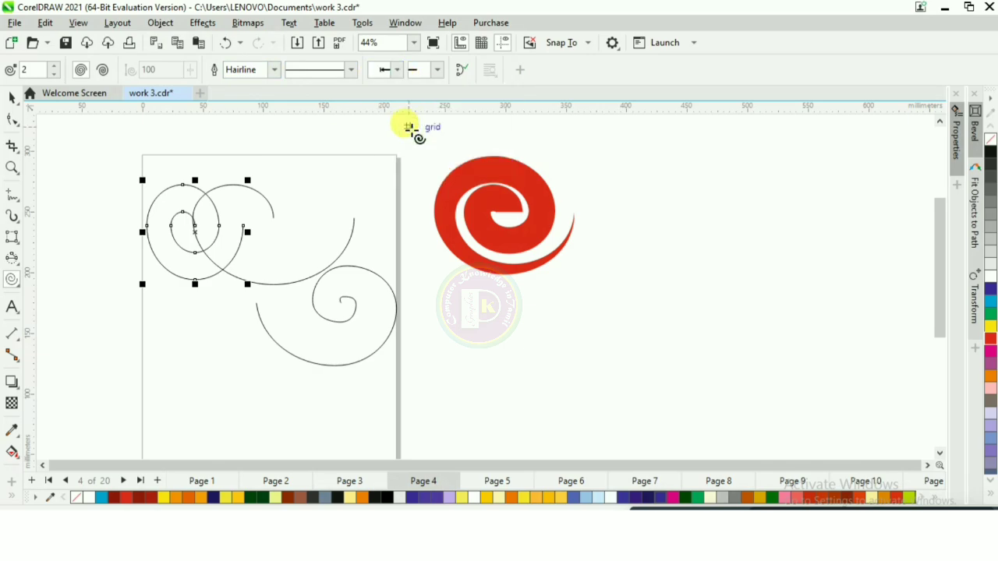
click(439, 71)
click(492, 166)
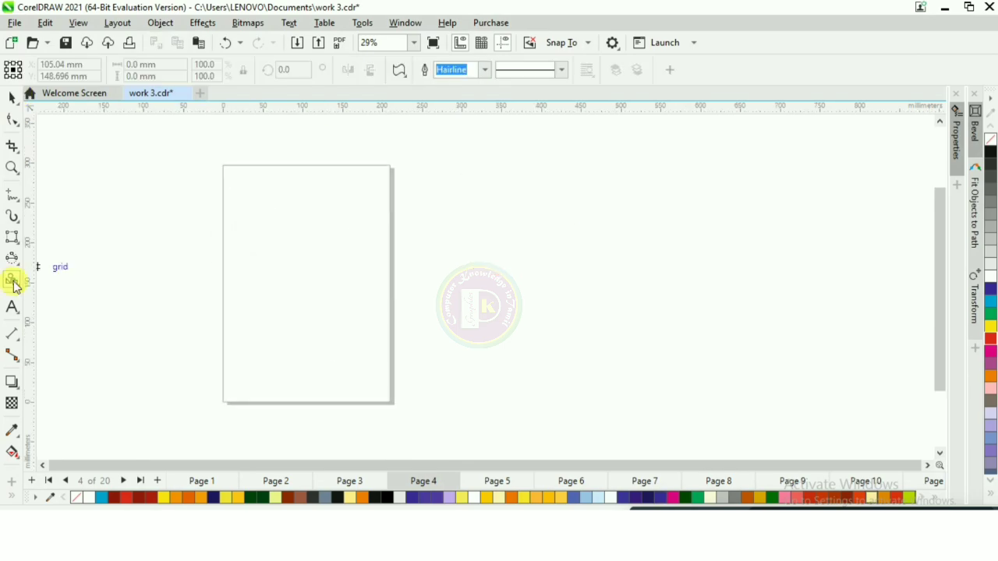
Draw the flowchart shape with a rounded left end and concave right end from Common Shapes, about 170 by 98 mm
click(15, 283)
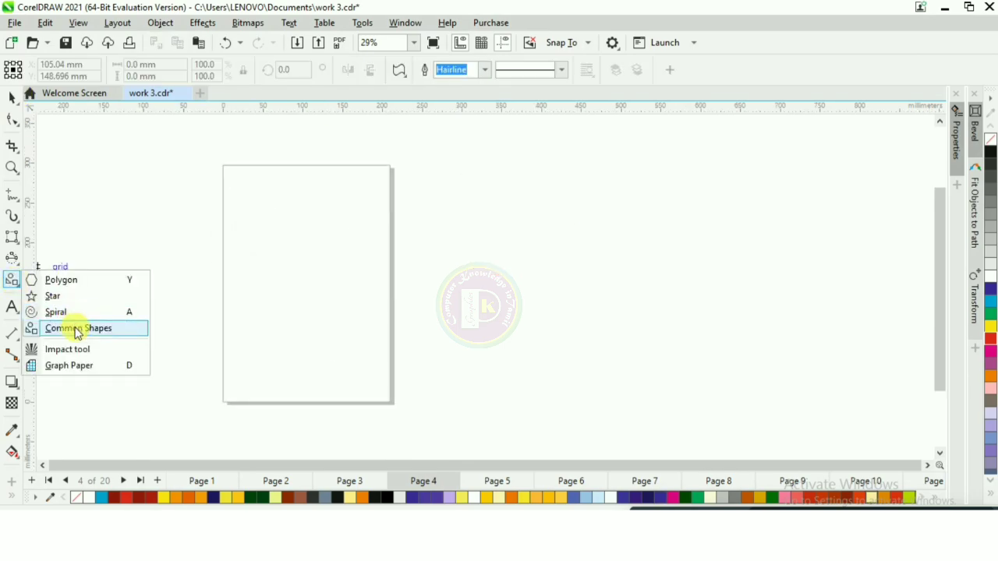
click(76, 329)
scroll(319, 249, up, 3)
click(398, 72)
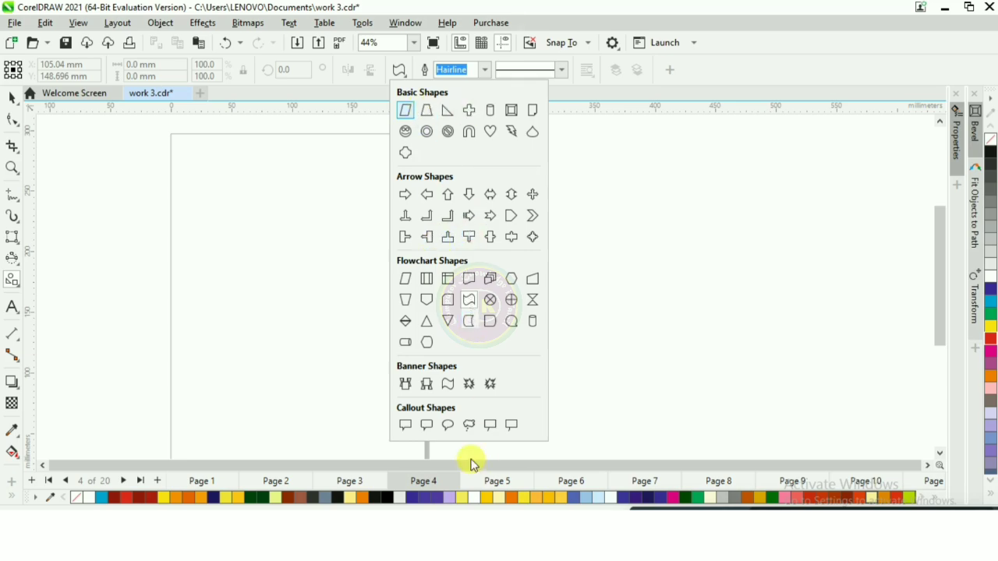
click(469, 323)
drag(259, 189, 472, 316)
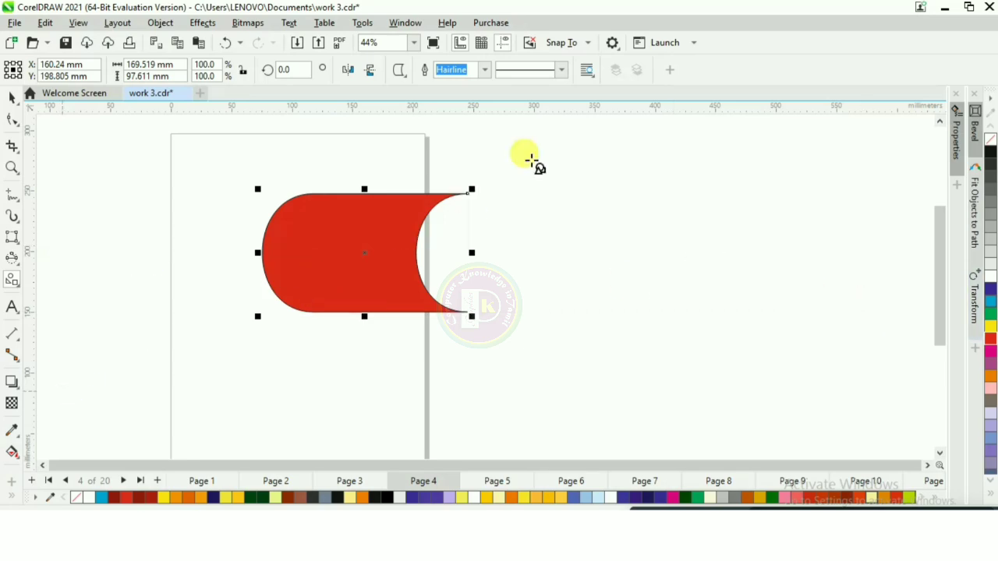
Draw a left-pointing arrow about 290 by 121 mm and a heart about 128 by 118 mm over the flowchart shape
click(399, 70)
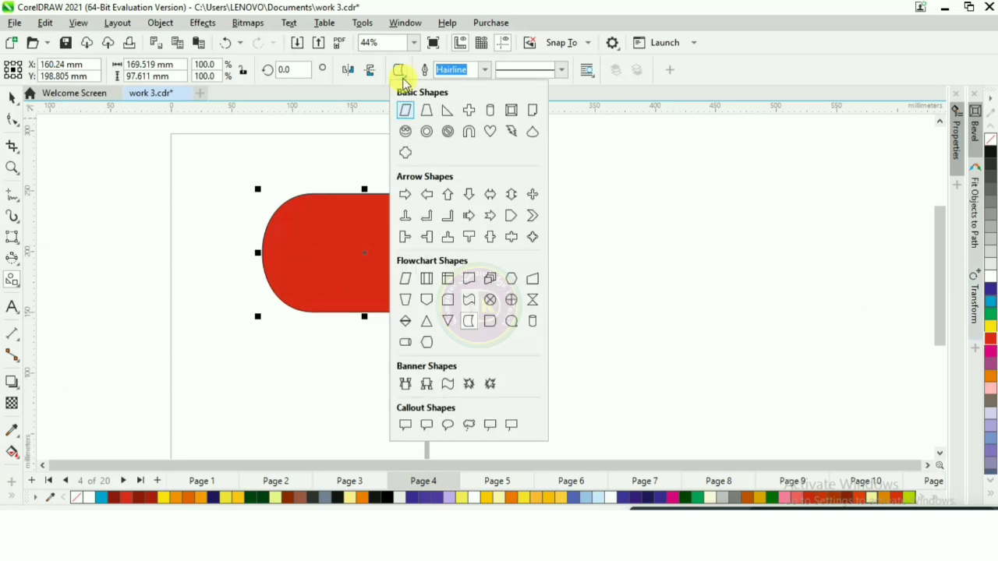
click(427, 197)
drag(659, 181, 307, 329)
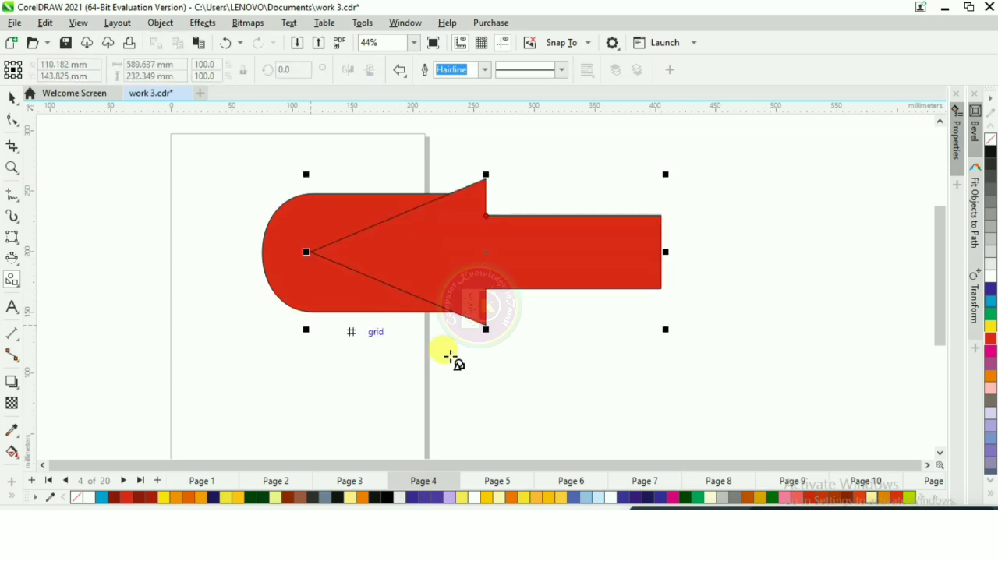
click(400, 72)
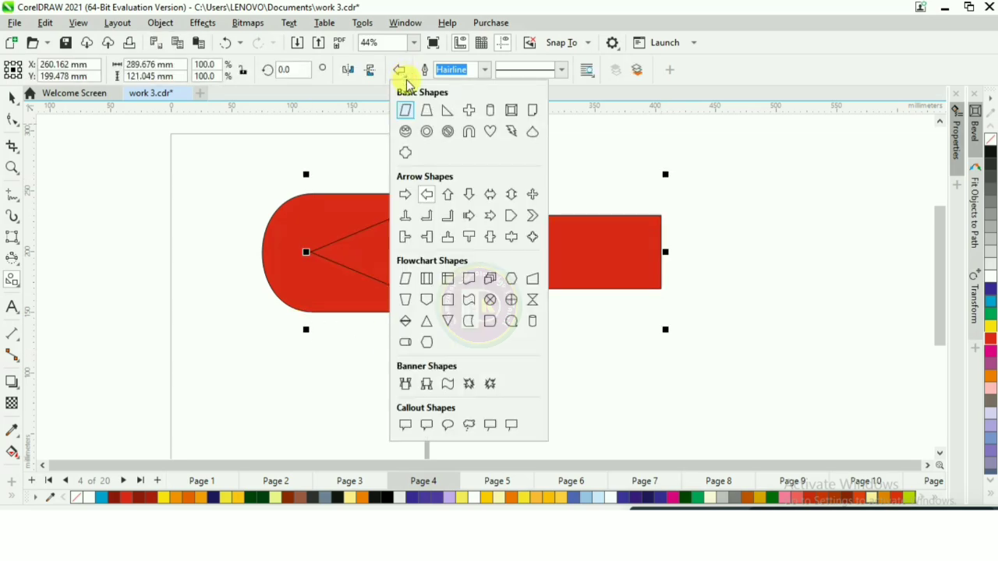
click(488, 134)
drag(151, 189, 314, 341)
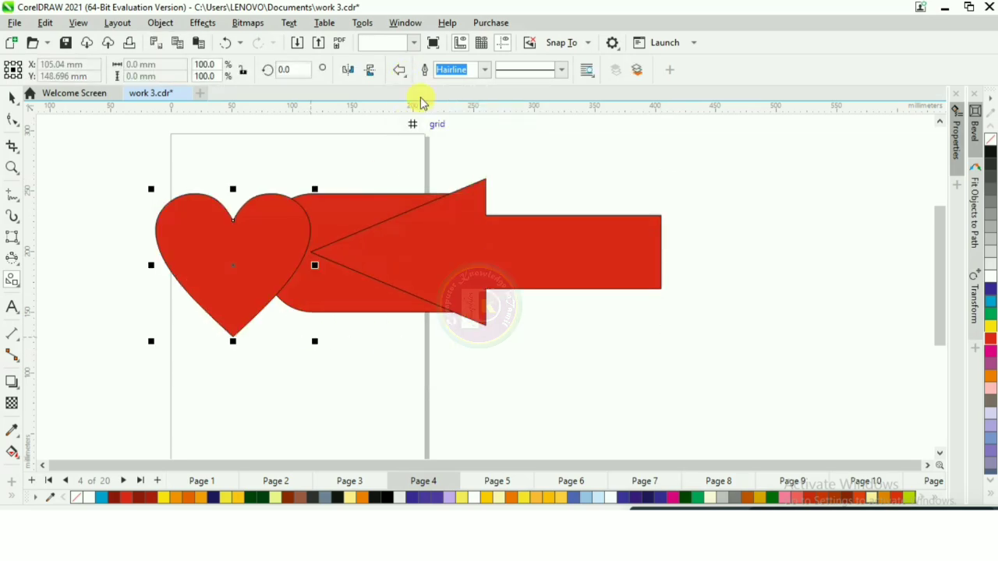
Draw a cross from the basic shapes, about 85 by 150 mm, between the heart and the arrow's shaft
click(405, 72)
click(471, 117)
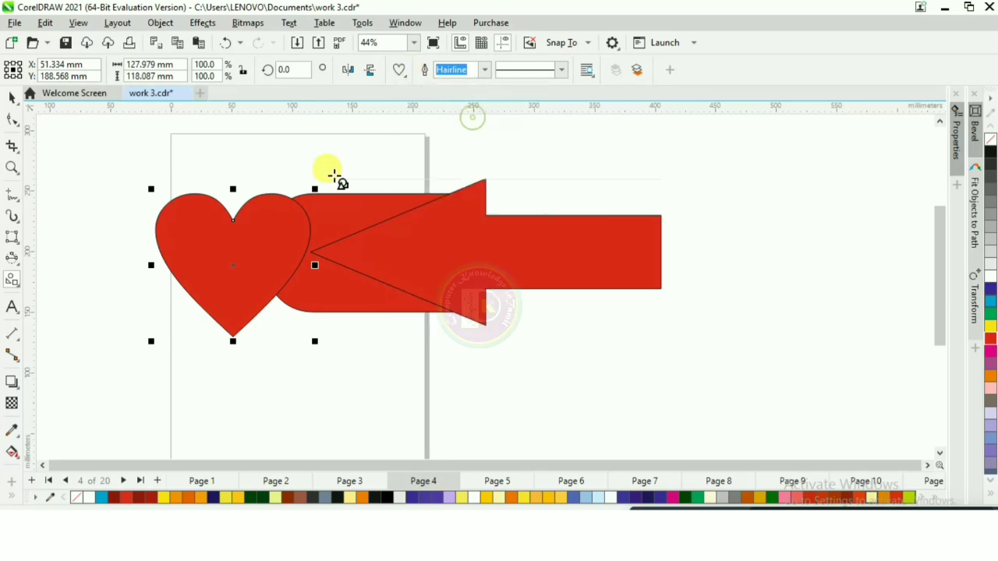
drag(329, 174, 441, 364)
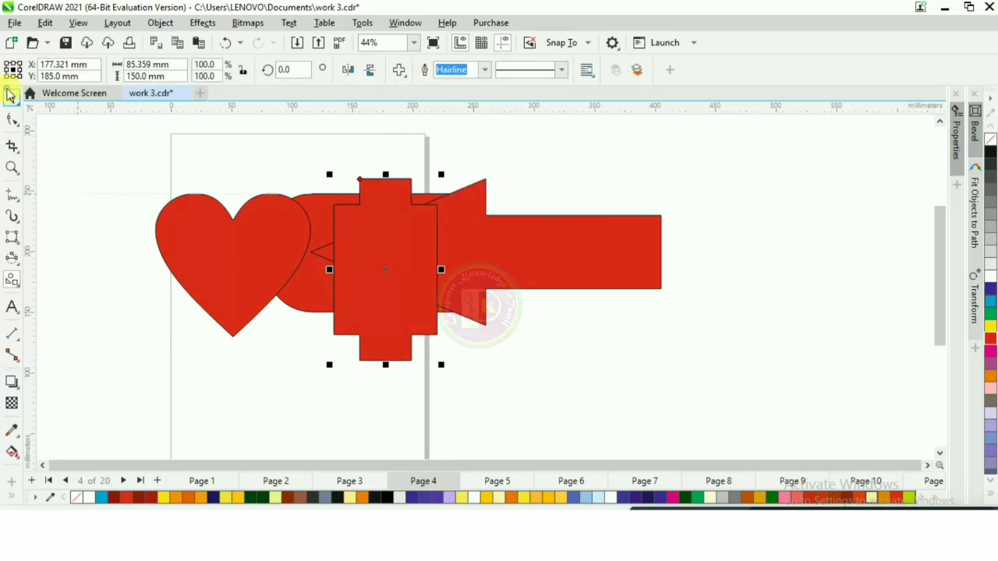
Select all four common shapes together and delete them
click(10, 94)
drag(79, 123, 779, 400)
drag(776, 439, 777, 440)
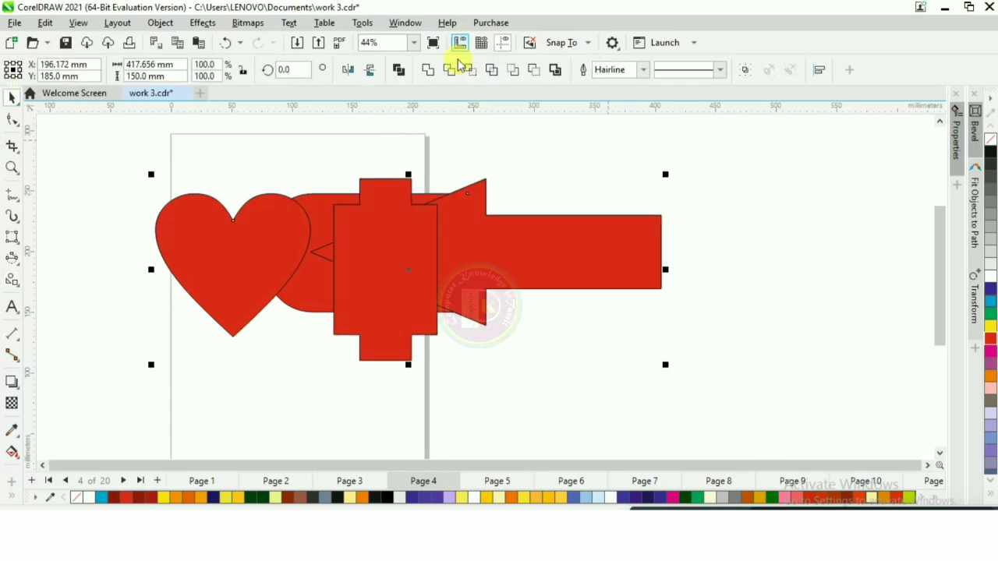
key(Delete)
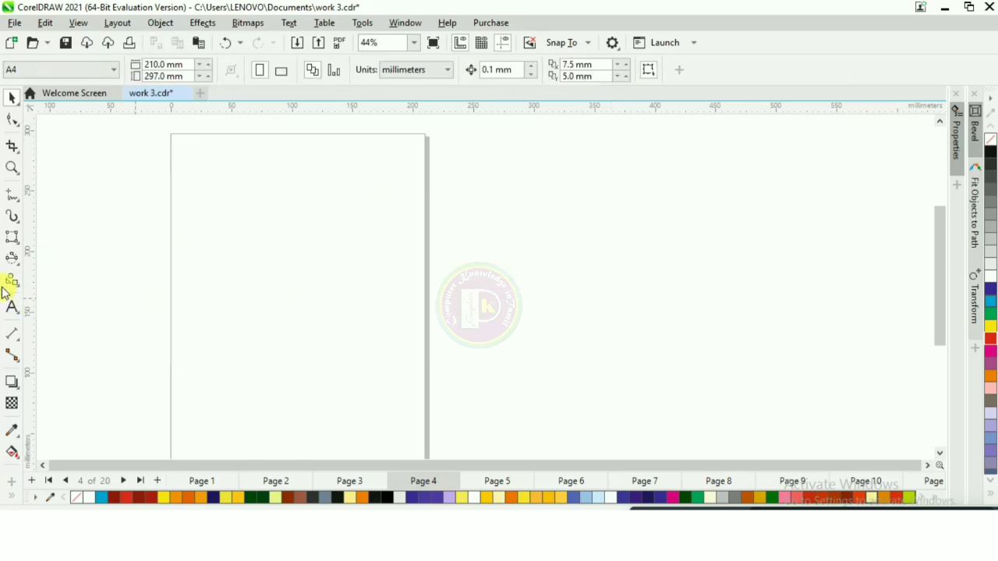
Draw a Graph Paper grid of 4 columns and 1 row, and a second of 4 columns and 3 rows, about 172 by 176 mm
click(11, 287)
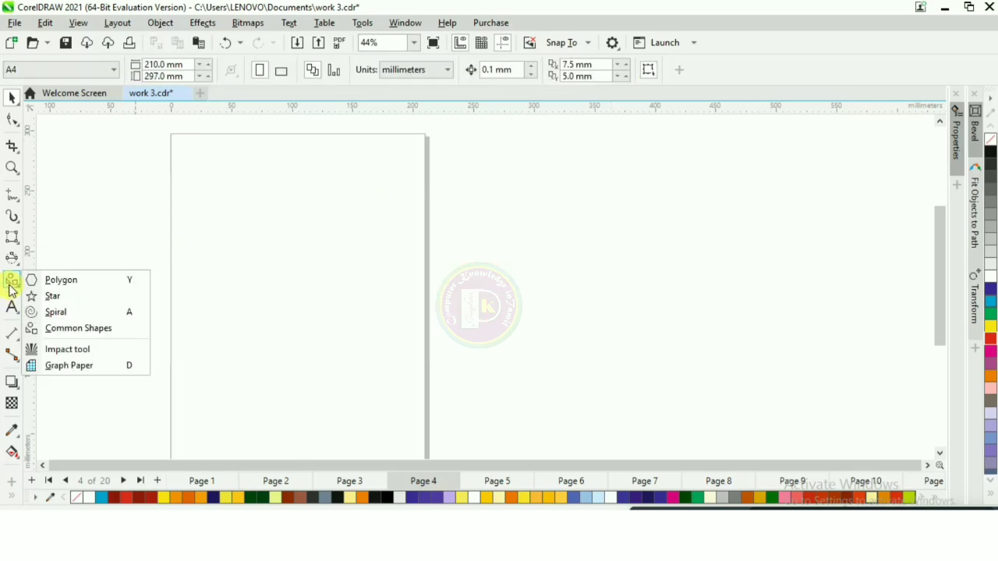
click(82, 366)
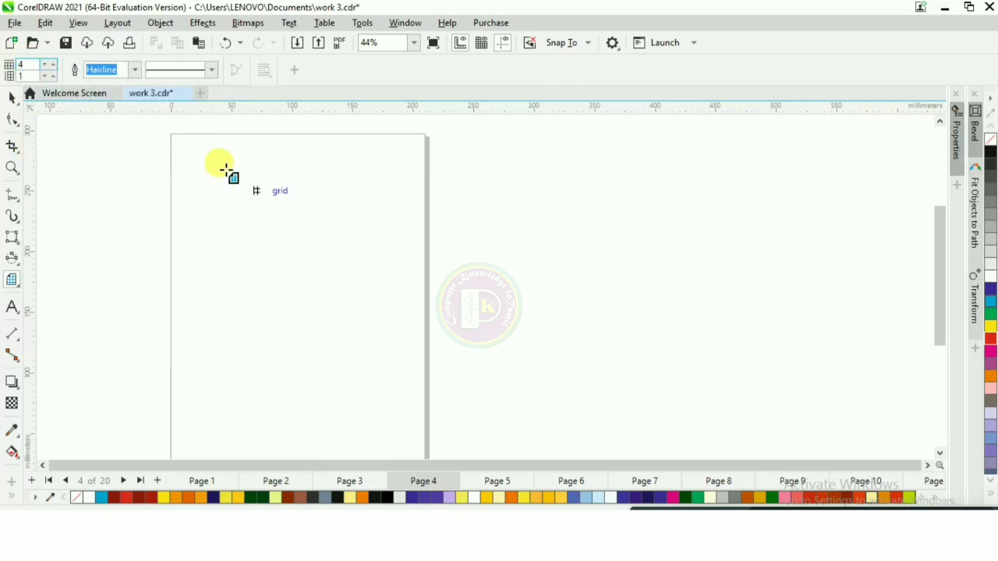
drag(226, 170, 537, 406)
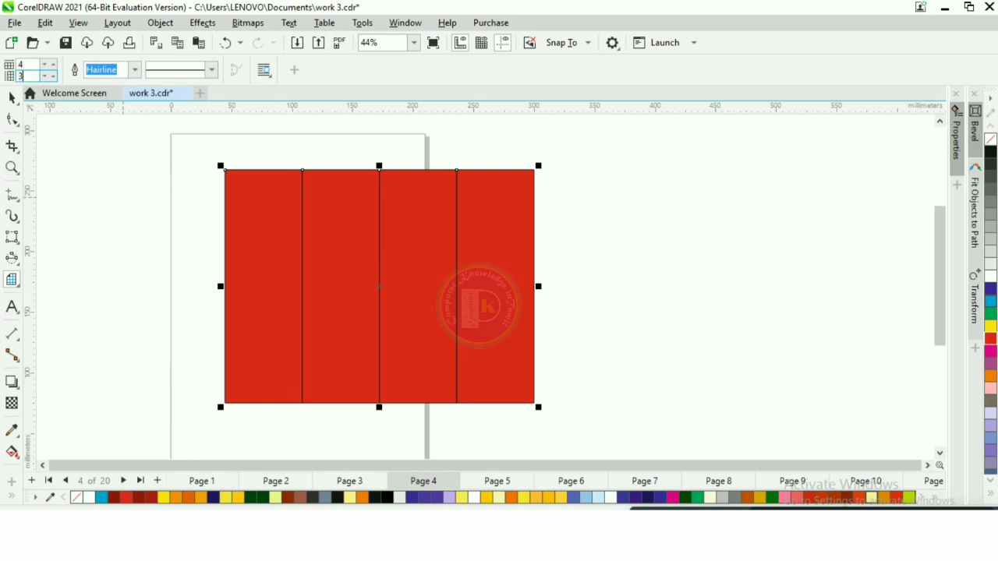
drag(98, 142, 307, 355)
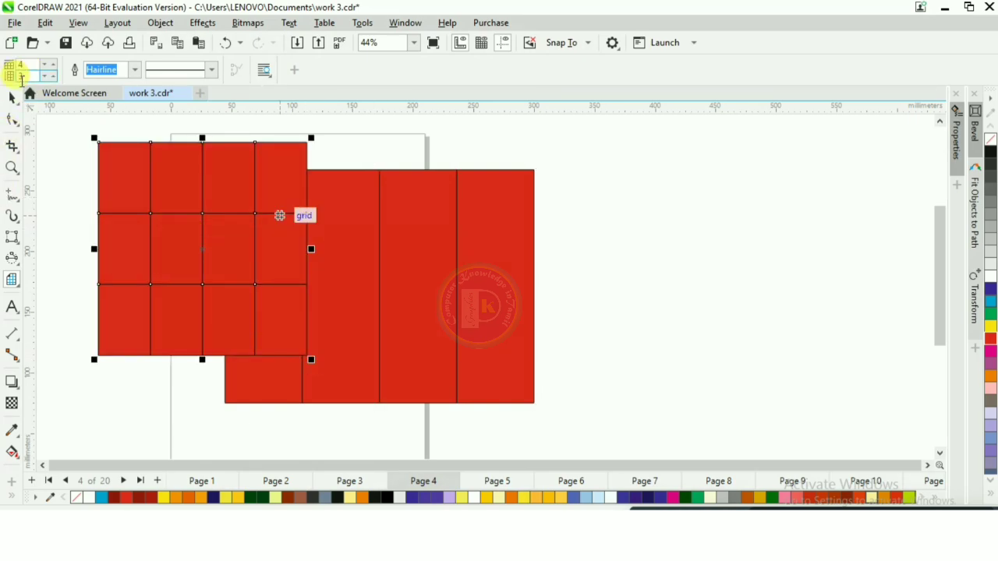
Ungroup the four-by-three graph paper grid into separate cells
scroll(527, 212, down, 1)
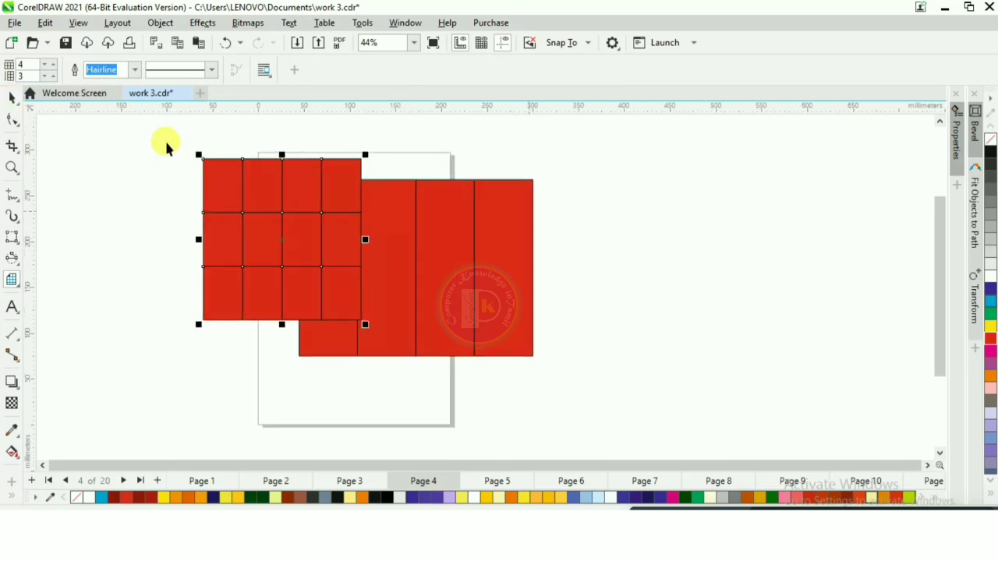
key(space)
drag(172, 145, 607, 425)
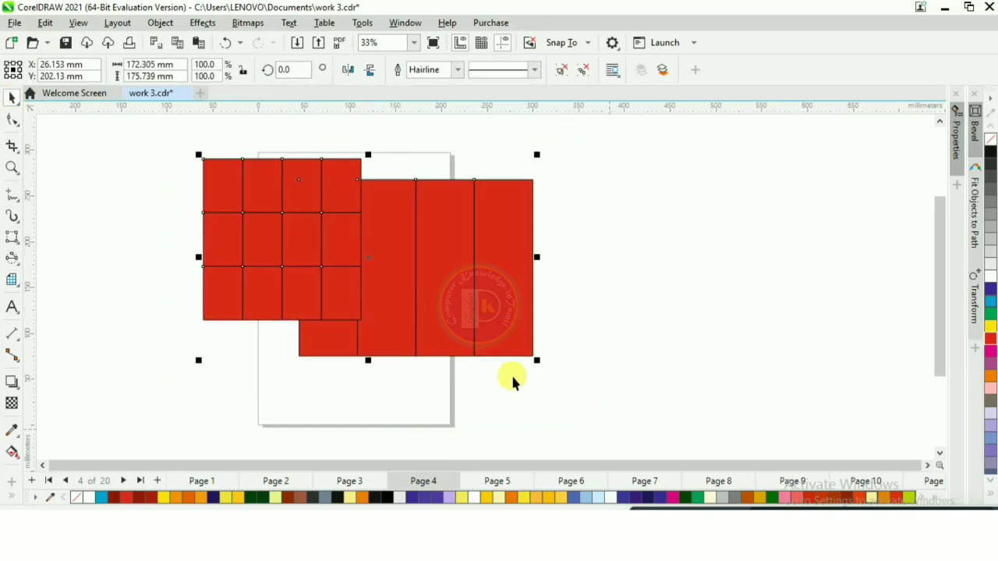
click(333, 283)
scroll(301, 166, up, 1)
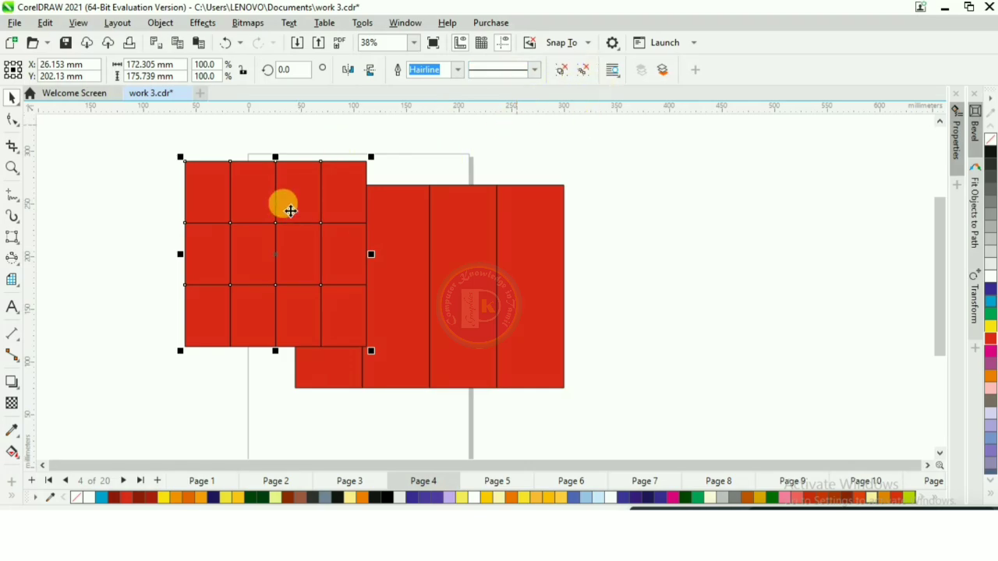
right_click(289, 187)
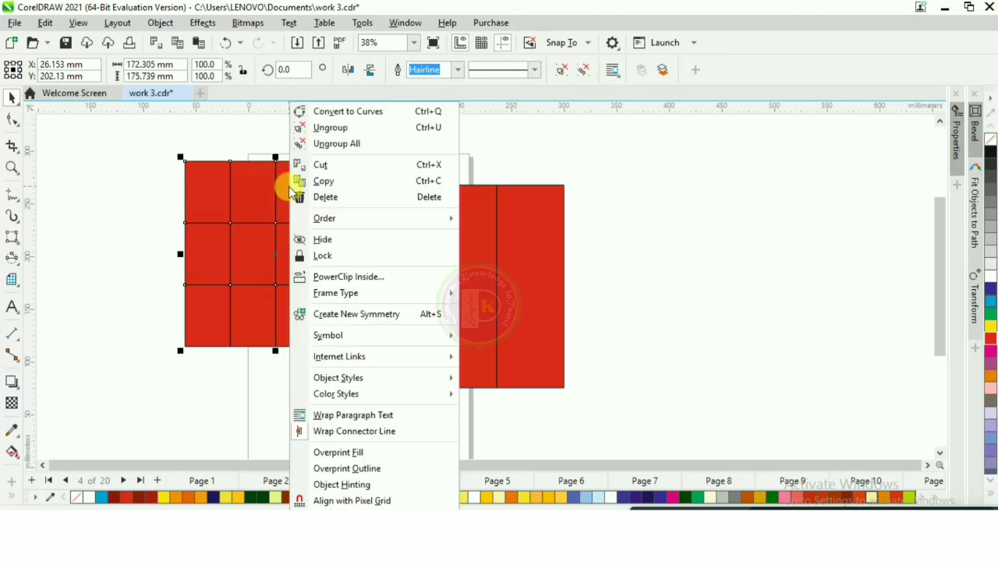
click(330, 129)
Move several individual cells of the ungrouped grid away from their original places
drag(335, 156, 448, 125)
drag(305, 207, 342, 160)
drag(391, 199, 553, 256)
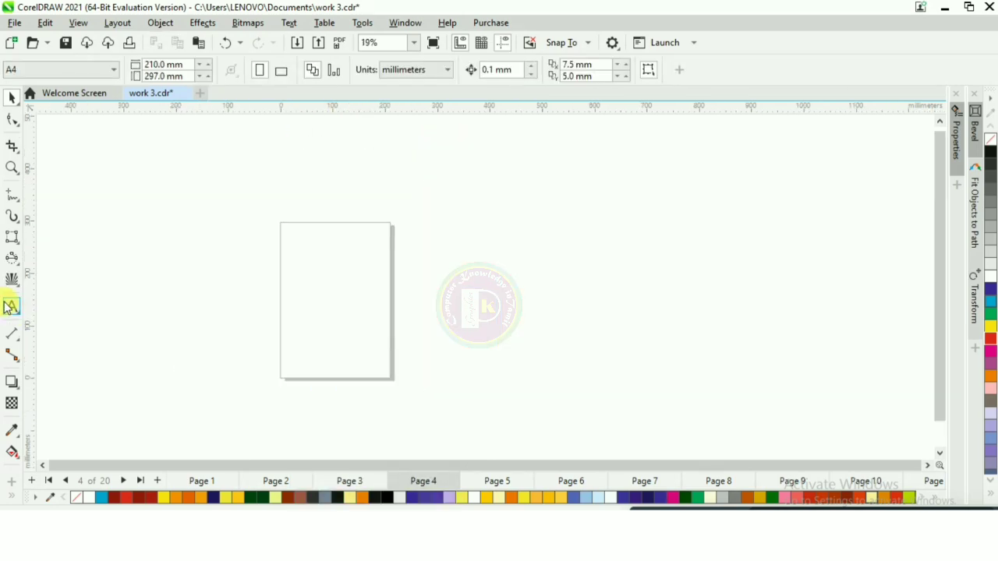
Create a radial line burst with the Impact tool and move it over the page's upper-left corner
click(11, 283)
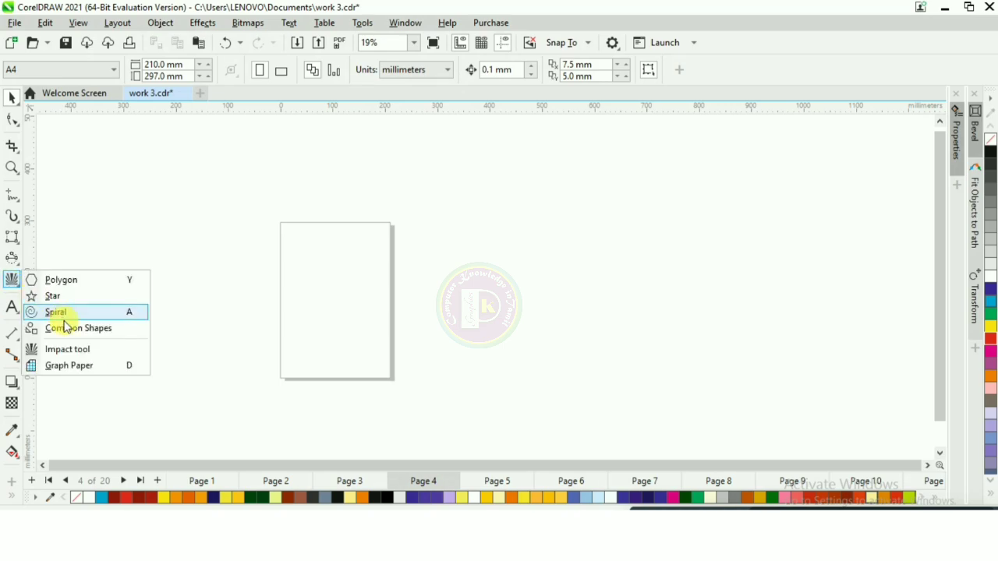
click(67, 348)
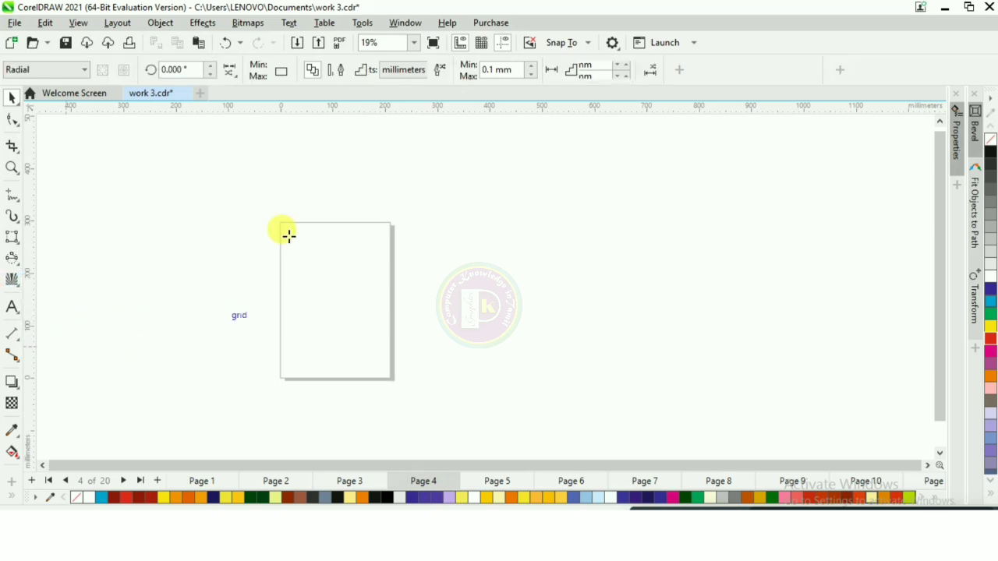
scroll(321, 269, up, 1)
scroll(321, 269, up, 1)
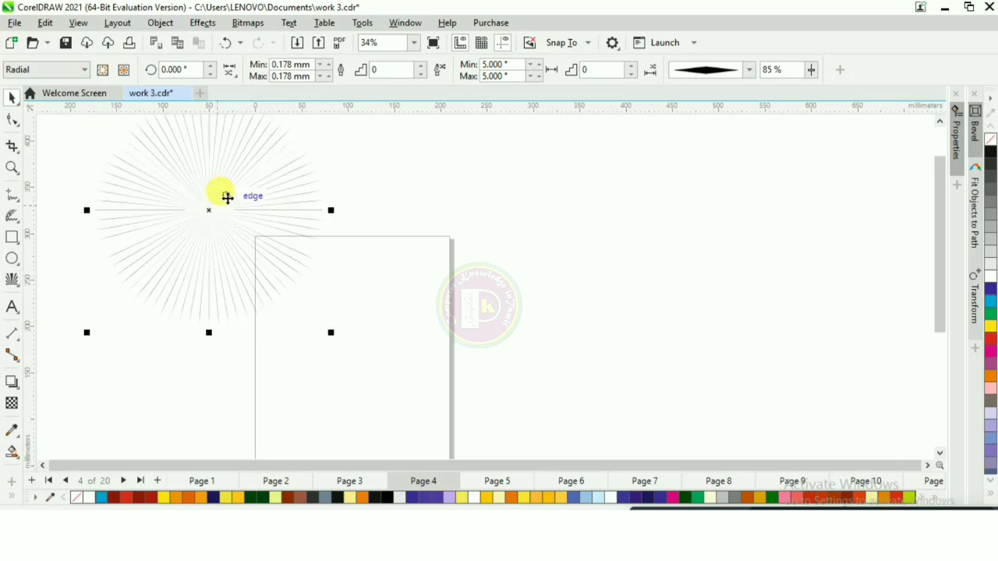
drag(227, 198, 257, 250)
scroll(255, 279, up, 1)
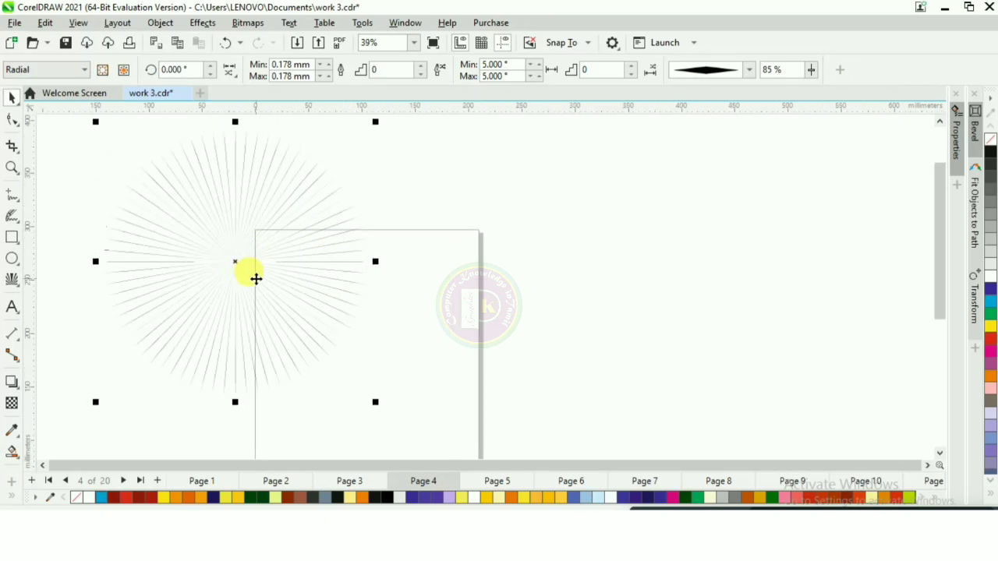
Give the radial burst a 10 pt outline with the Outline Pen and color it yellow
key(F12)
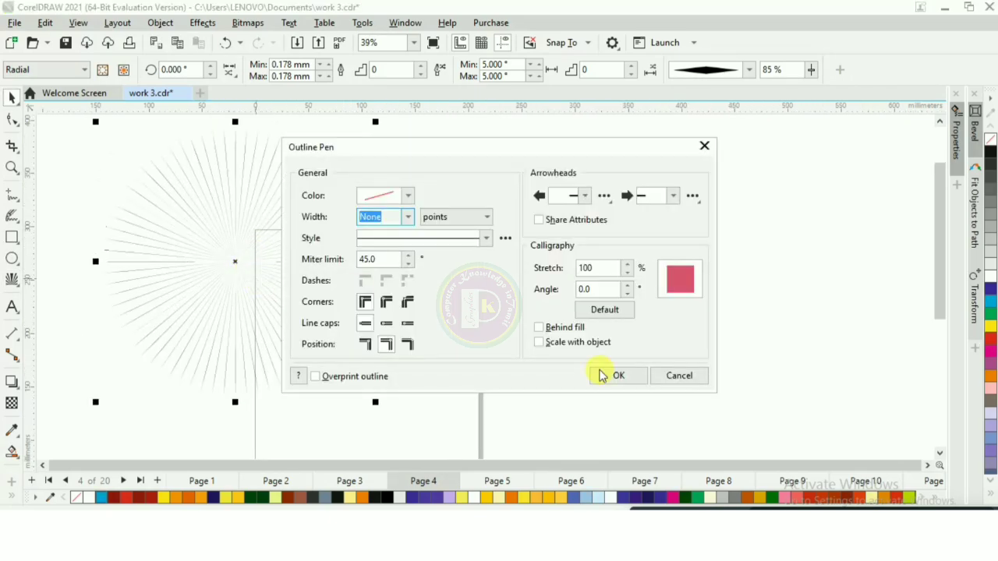
click(408, 219)
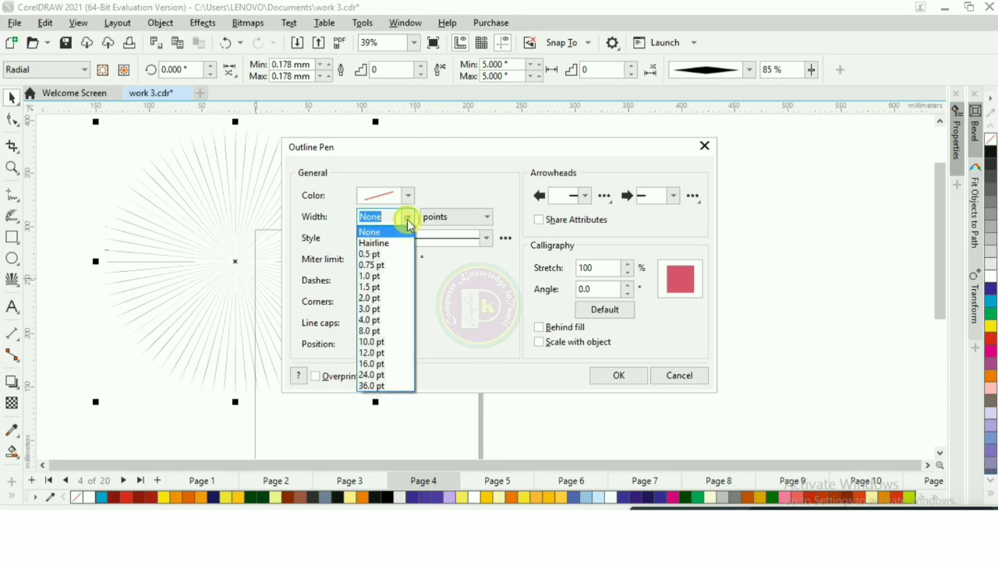
click(392, 343)
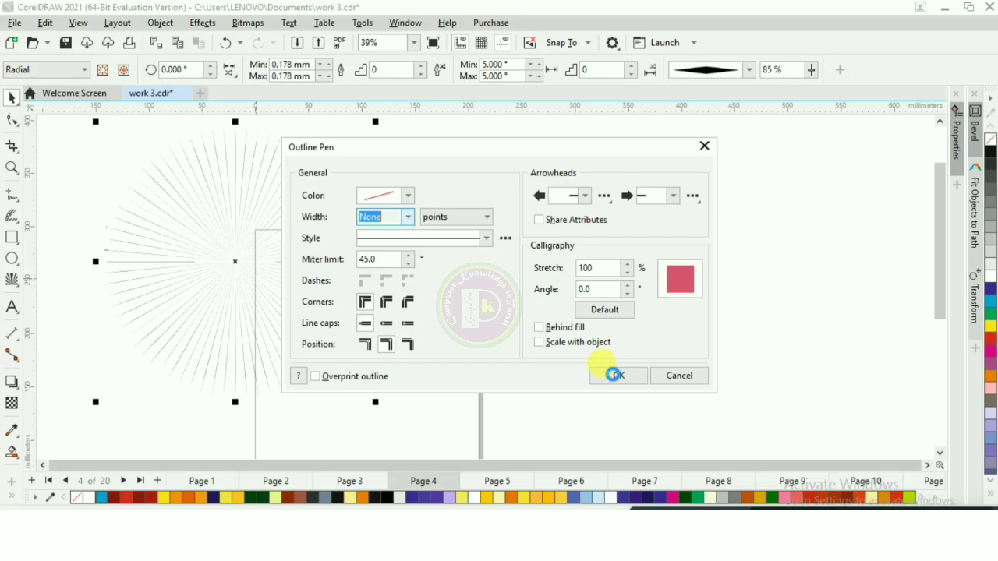
click(616, 375)
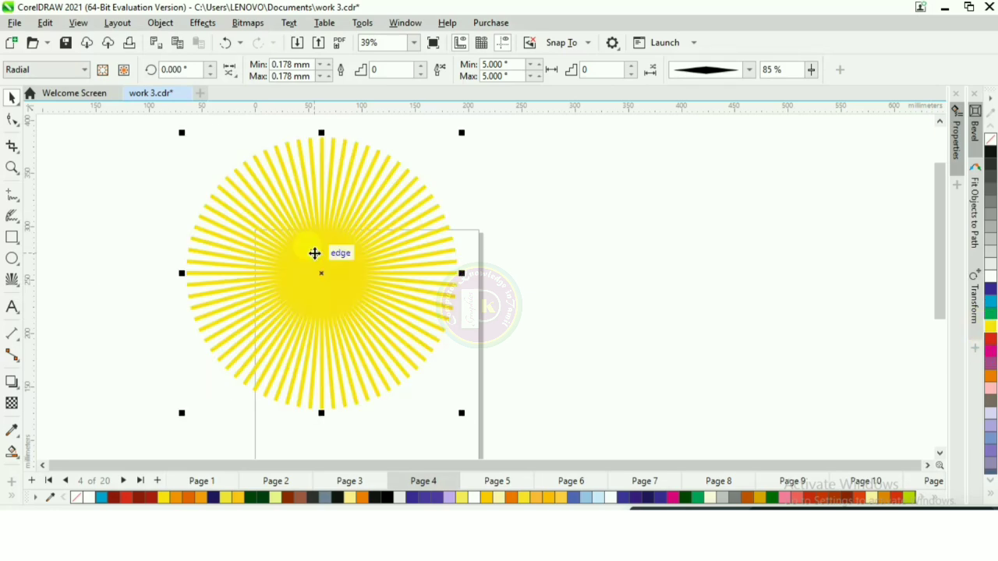
click(622, 263)
scroll(372, 172, up, 2)
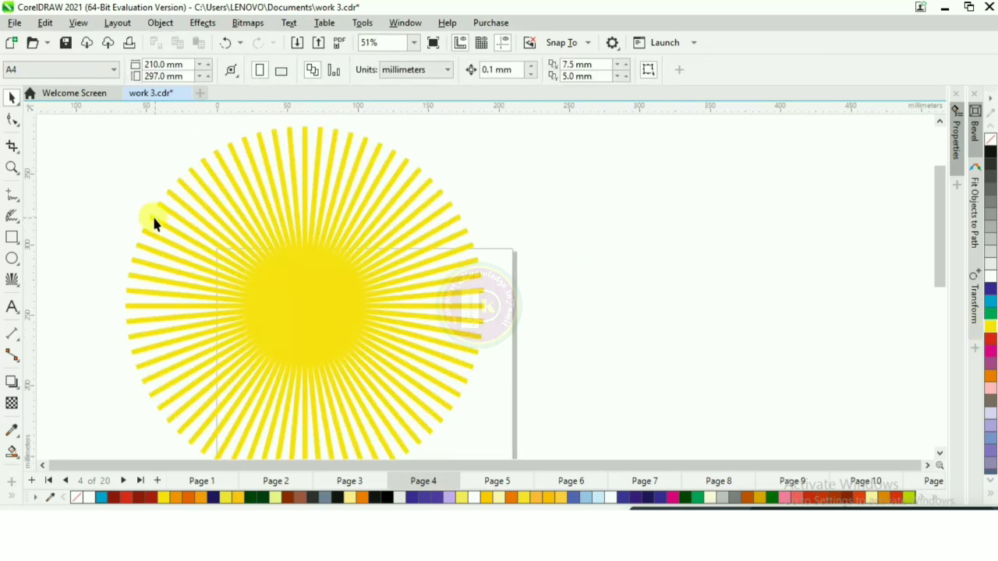
Change the yellow radial burst's impact effect style to Parallel
scroll(154, 218, down, 2)
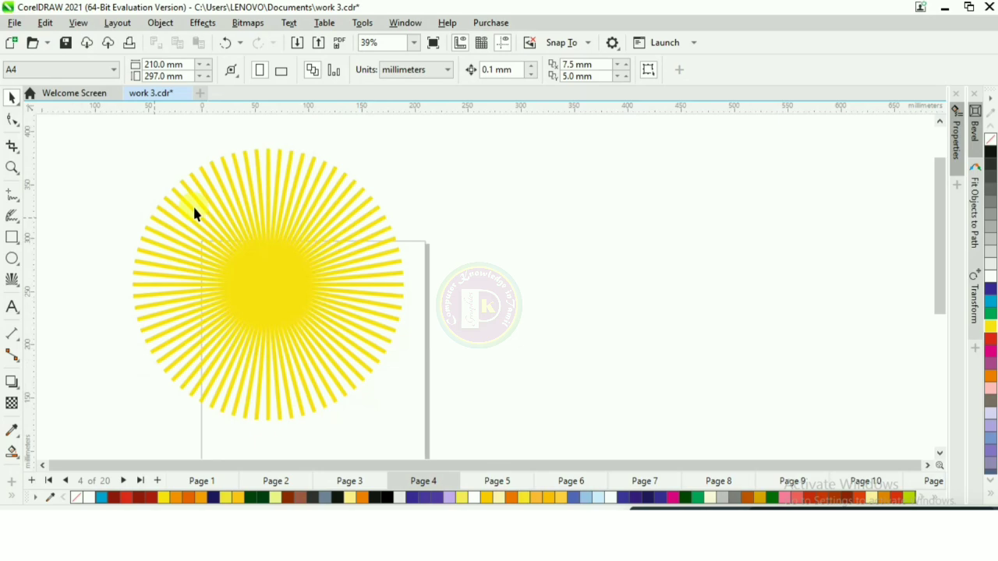
click(248, 250)
click(81, 69)
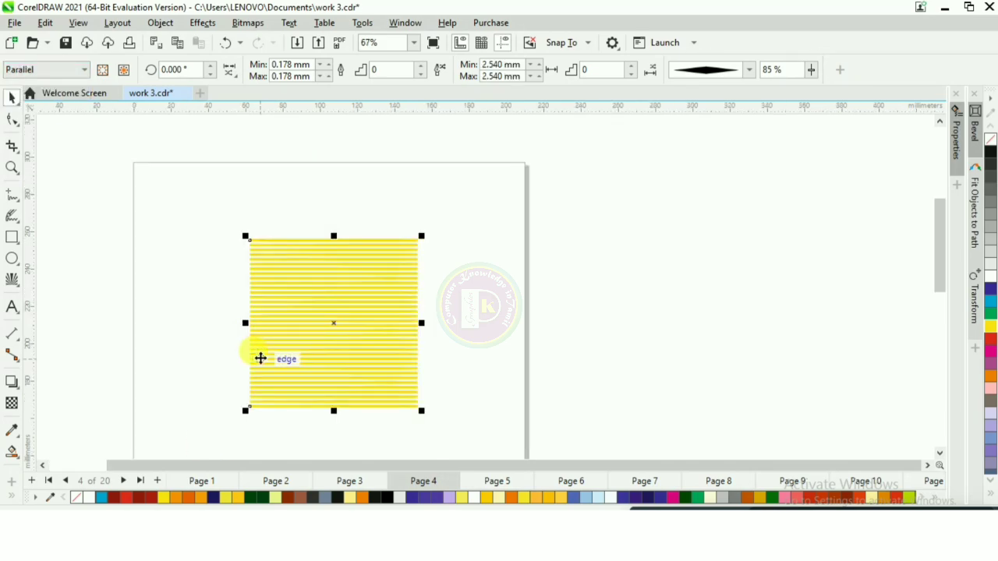
scroll(231, 205, down, 2)
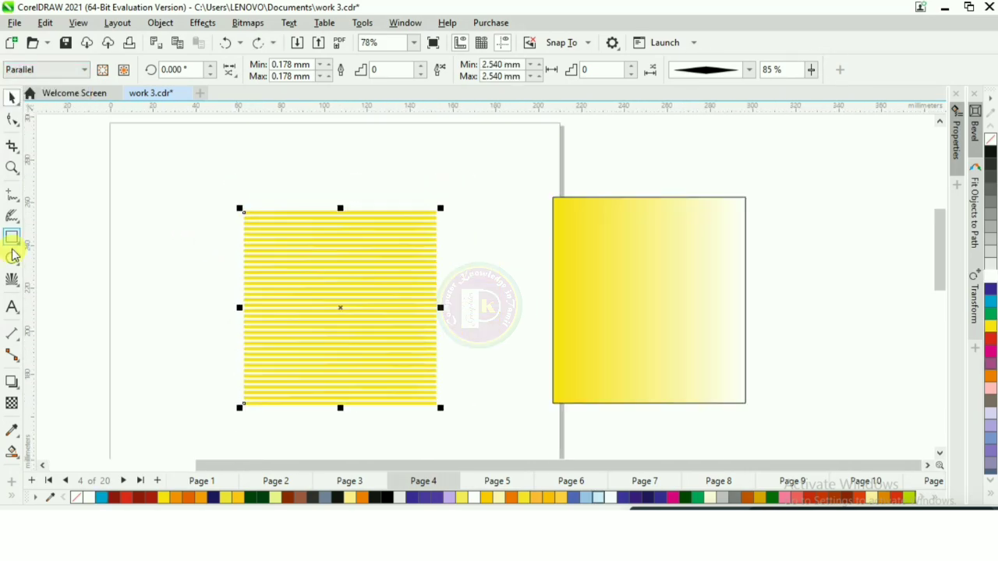
Draw an ellipse about 80 by 76 mm beside the yellow parallel lines and PowerClip the lines inside it
click(12, 258)
drag(67, 196, 241, 361)
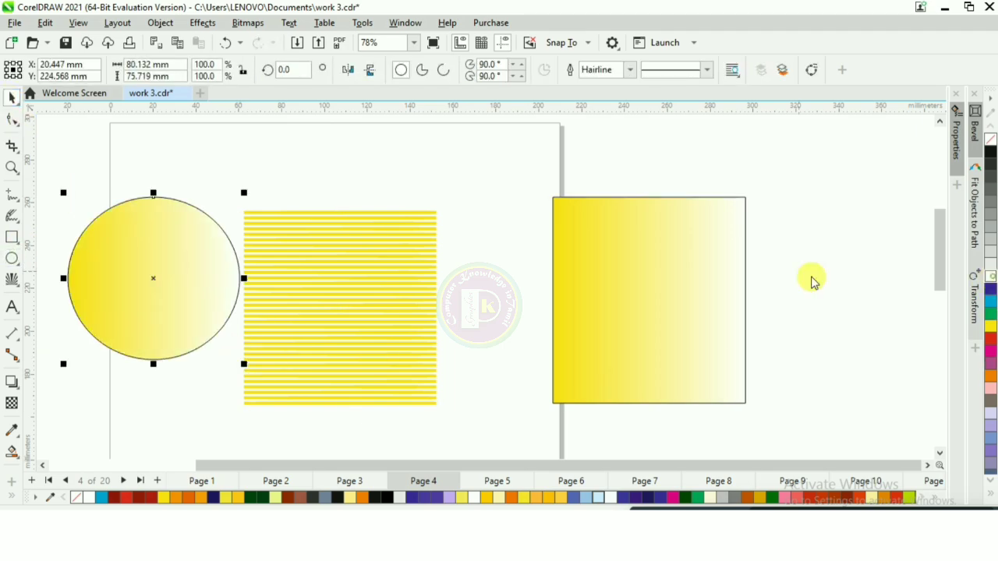
right_click(302, 263)
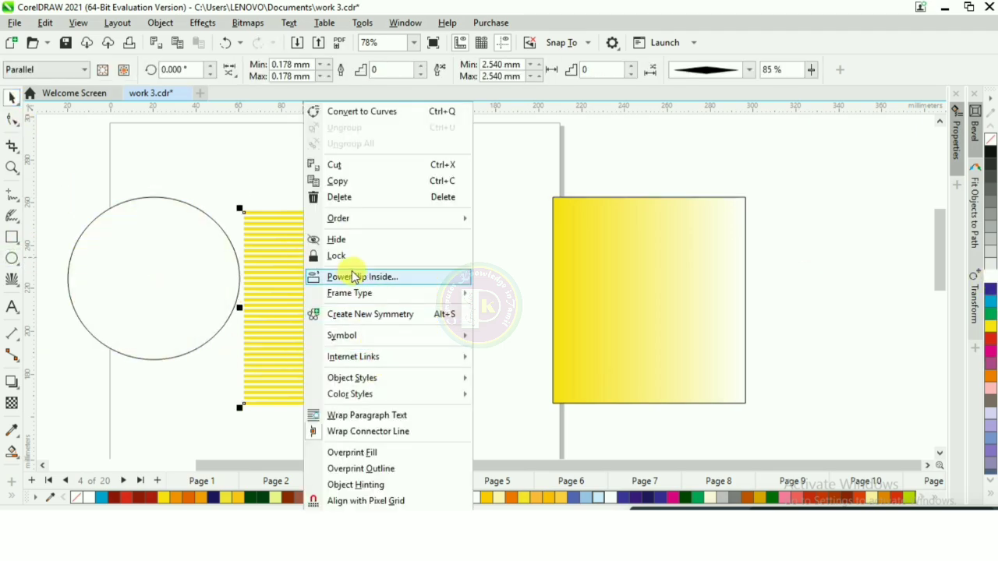
click(354, 277)
click(106, 283)
scroll(45, 244, up, 1)
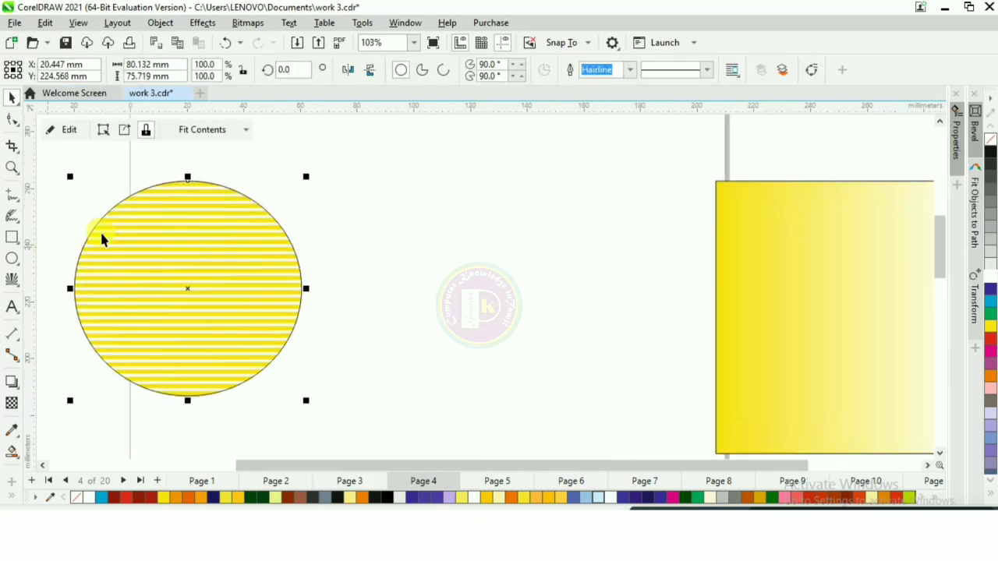
click(412, 220)
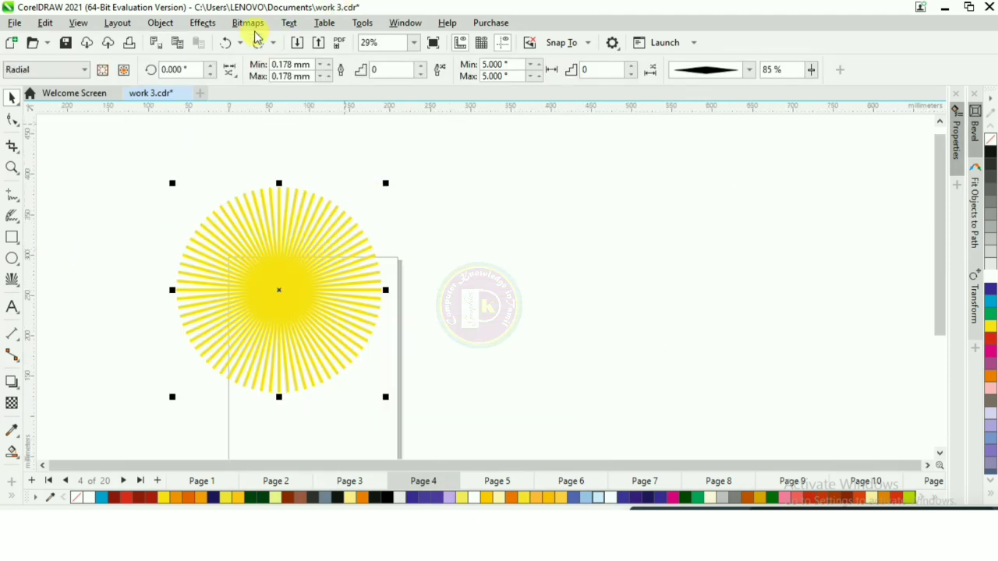
Convert the yellow radial burst to a bitmap
click(248, 23)
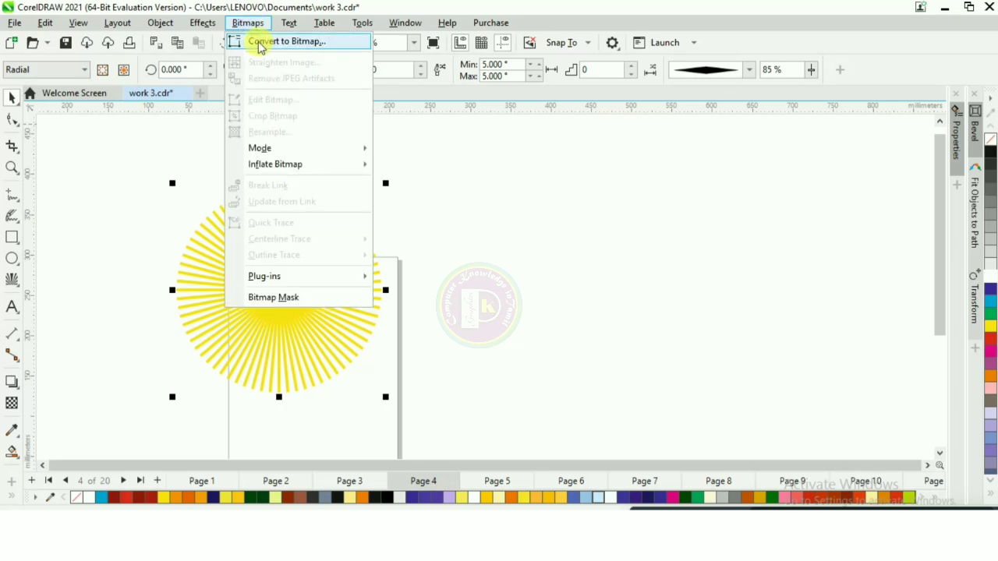
click(262, 42)
click(529, 357)
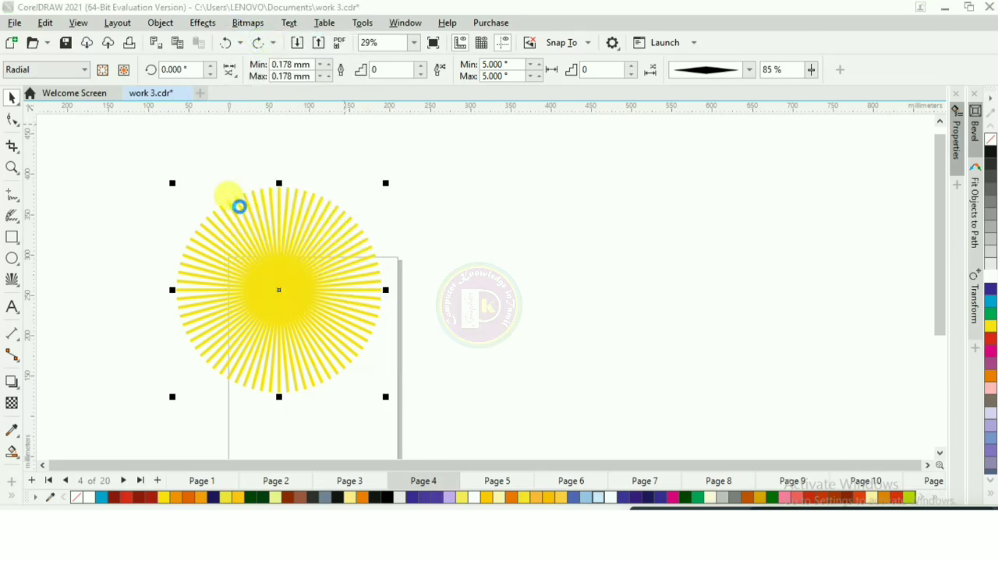
Apply a Gaussian Blur with a radius of 25.1 pixels to the burst bitmap
click(204, 23)
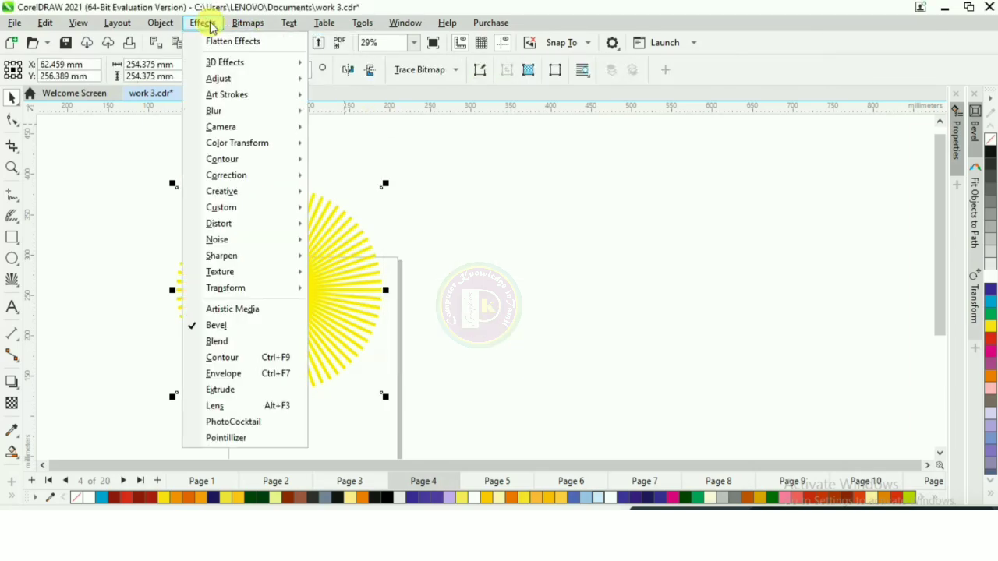
mouse_move(243, 113)
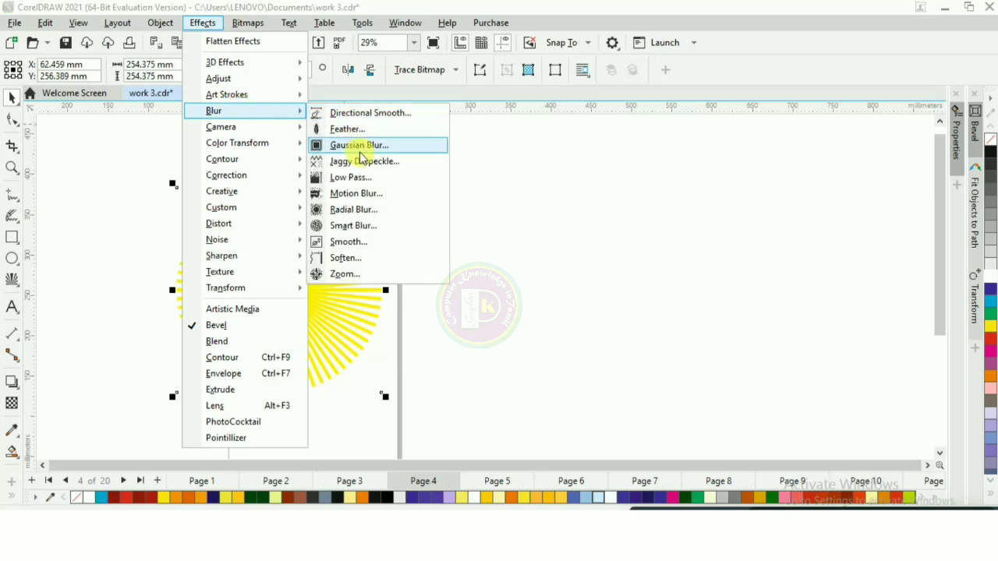
click(360, 152)
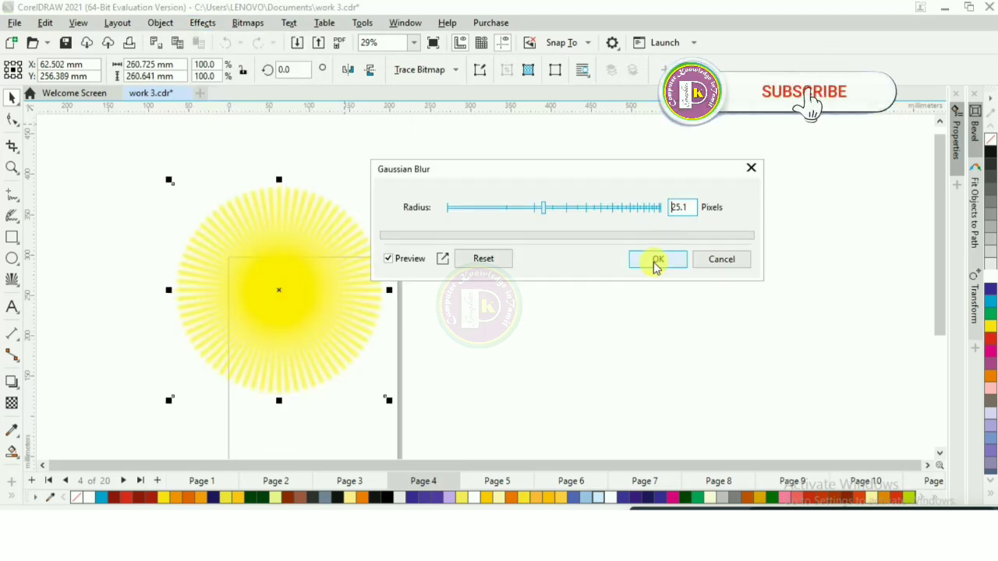
click(653, 262)
Move the blurred burst over the page's upper-right corner
scroll(195, 253, down, 1)
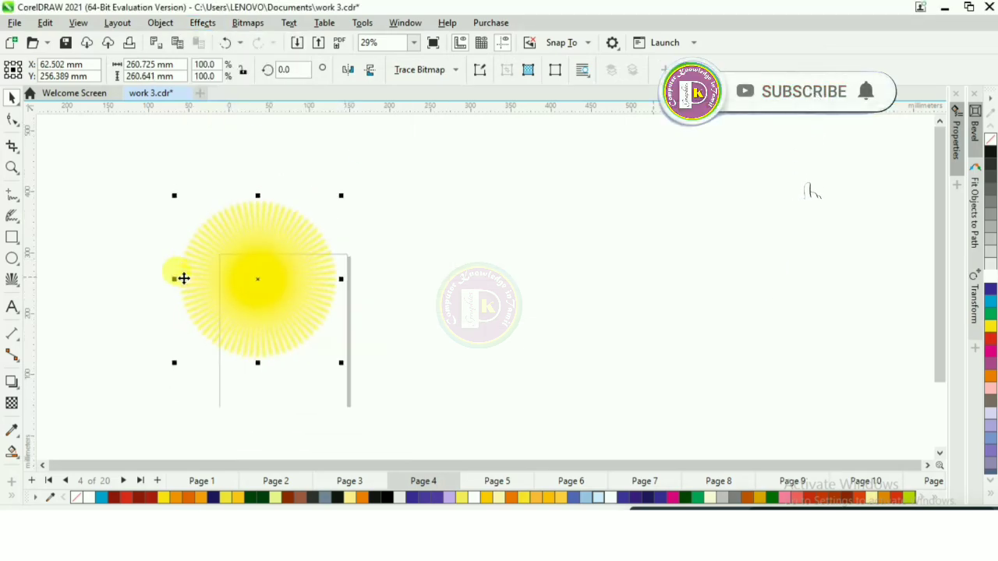
drag(283, 302, 362, 266)
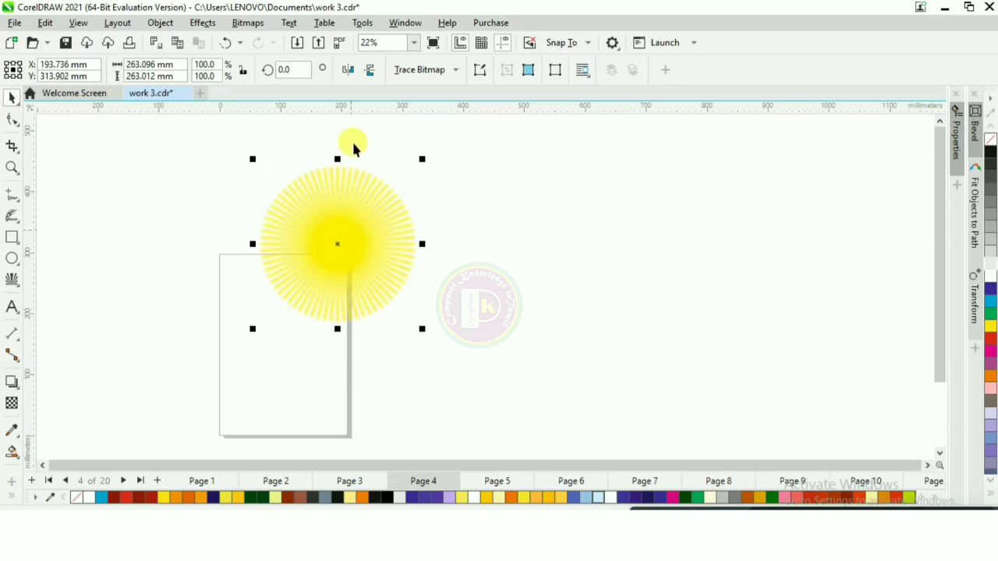
scroll(319, 181, up, 1)
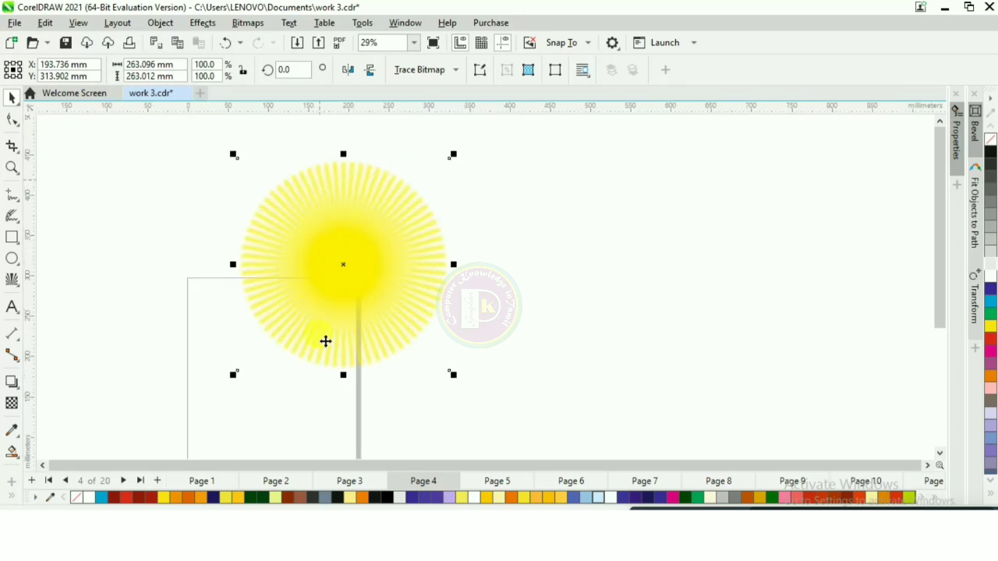